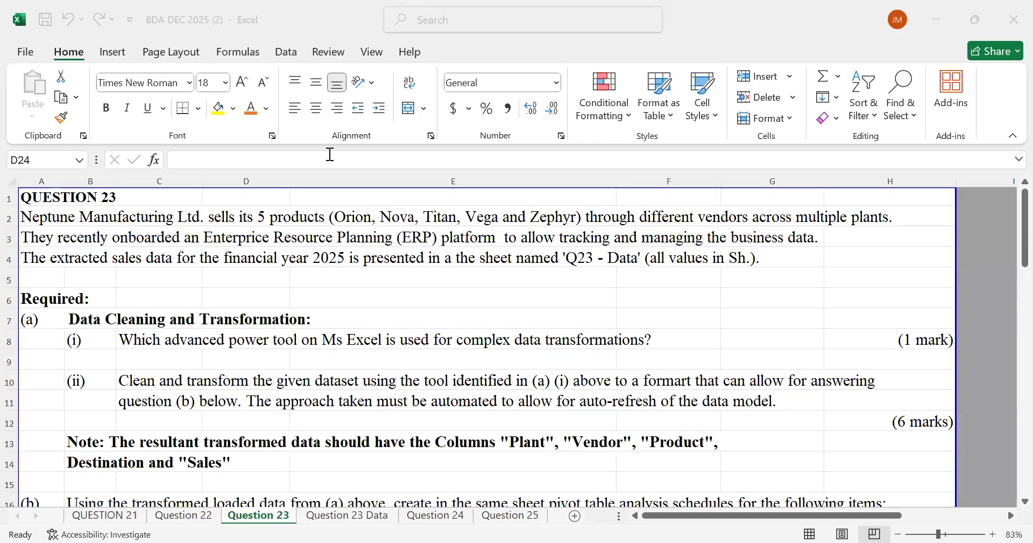
# - Enter POWER QUERY in cell E9 as the answer to question (a)(i) and highlight the cell yellow
pyautogui.scroll(-1, 91, 275)
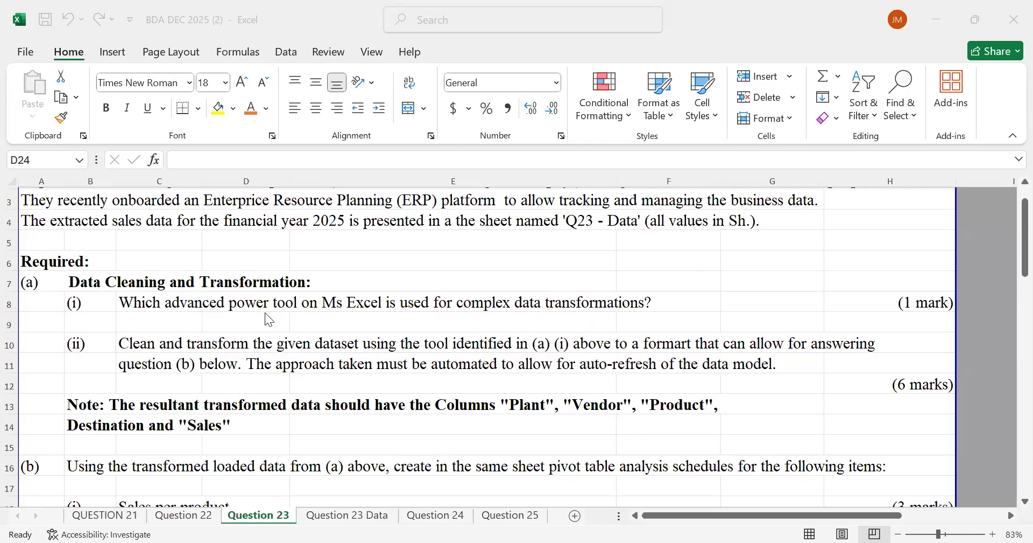
pyautogui.click(429, 318)
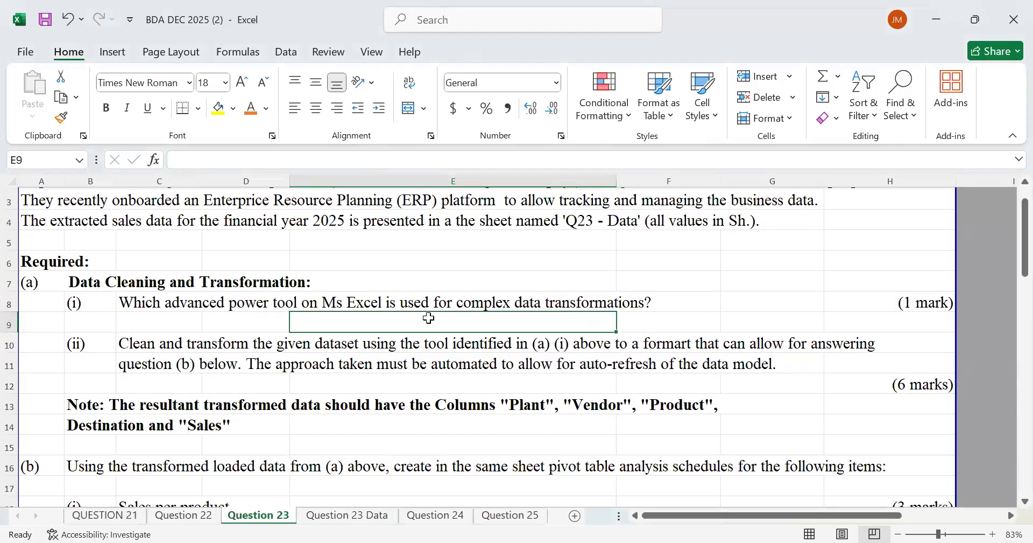
pyautogui.write('POWER')
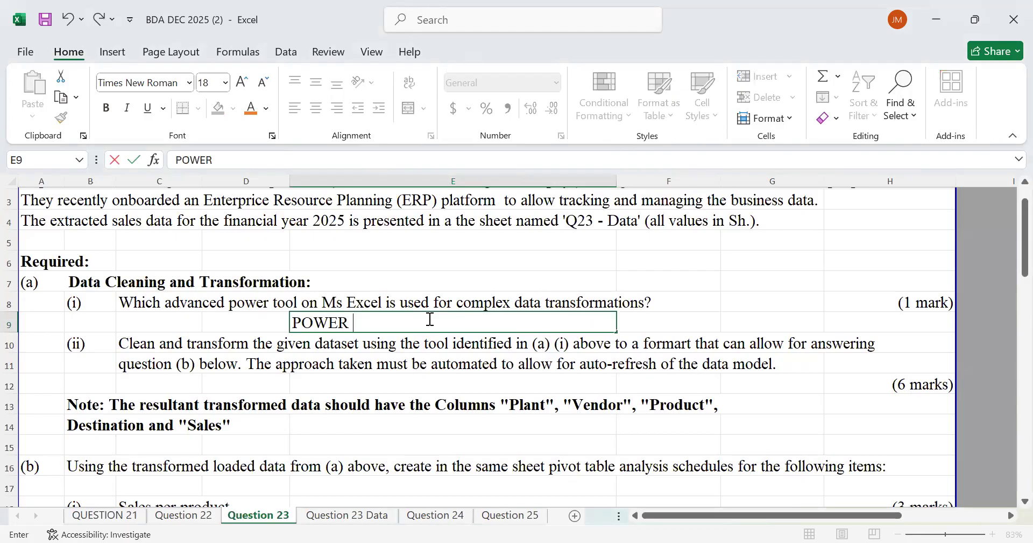
pyautogui.write(' QUERY')
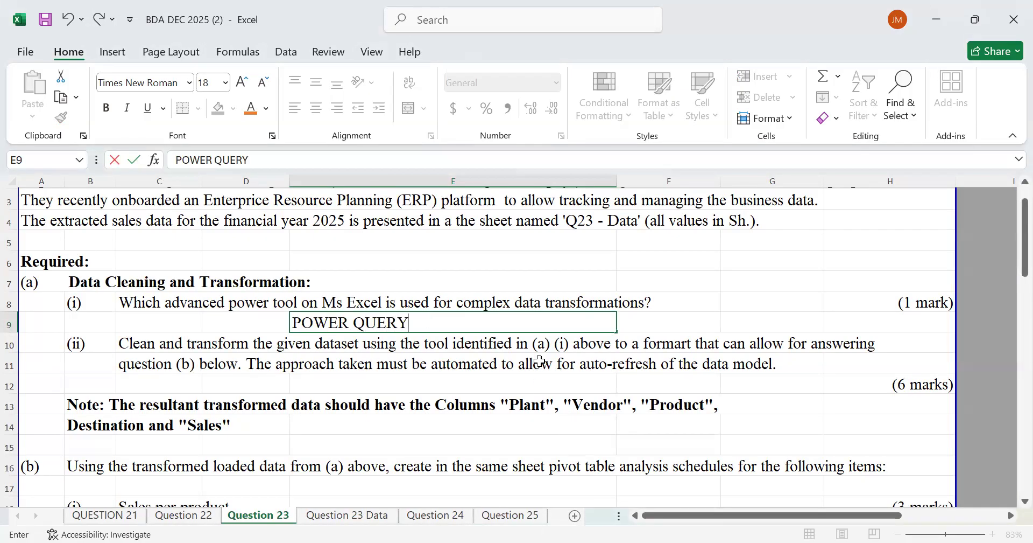
pyautogui.click(660, 319)
pyautogui.click(339, 321)
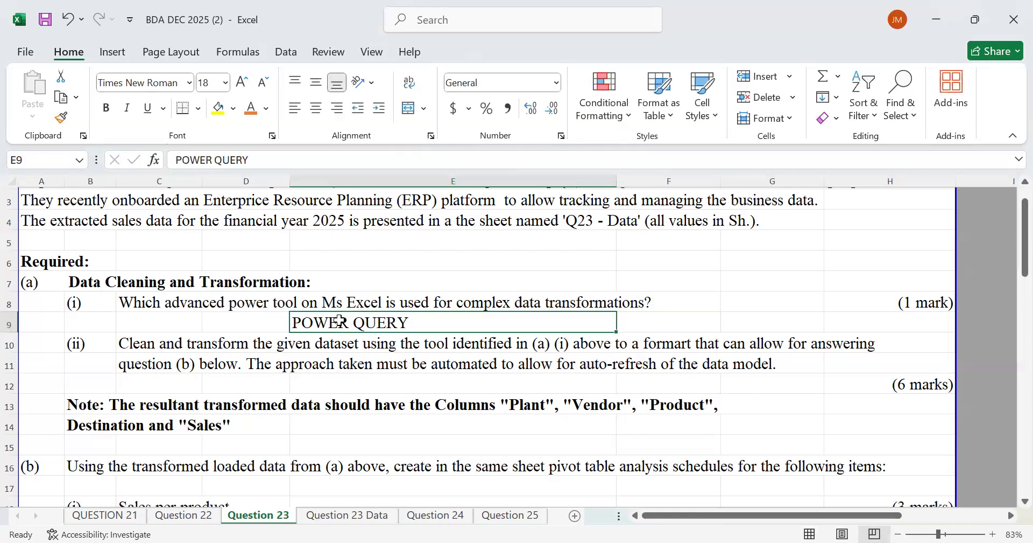
pyautogui.click(217, 108)
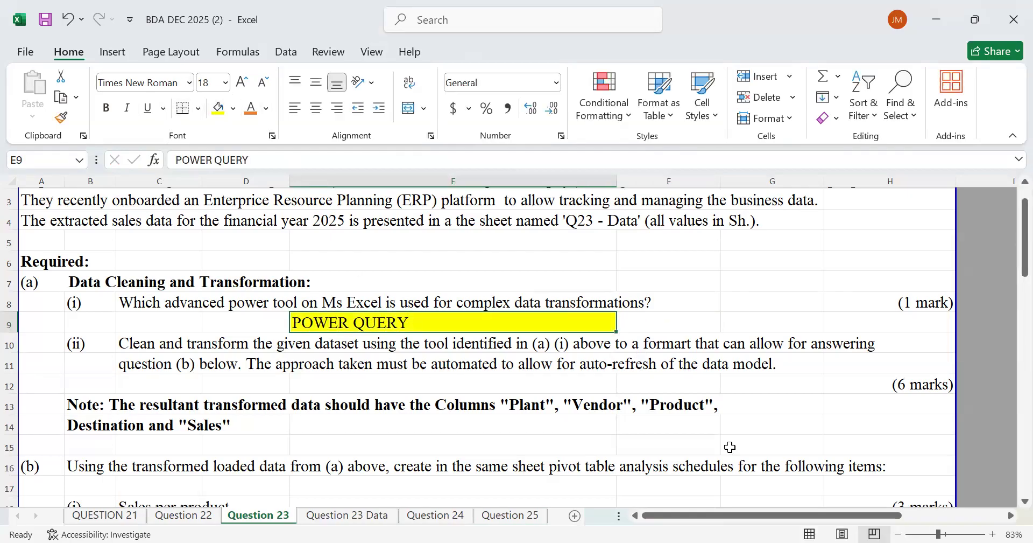
# - Review the requirements of (a)(ii), the note on required columns, and the pivot and chart tasks in (b) and (c)
pyautogui.click(749, 343)
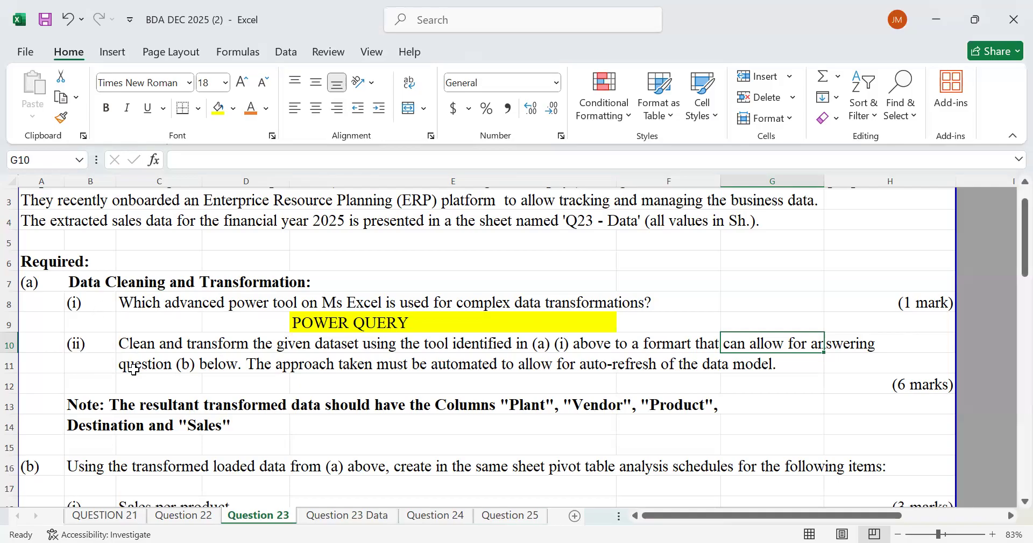
pyautogui.scroll(-1, 173, 360)
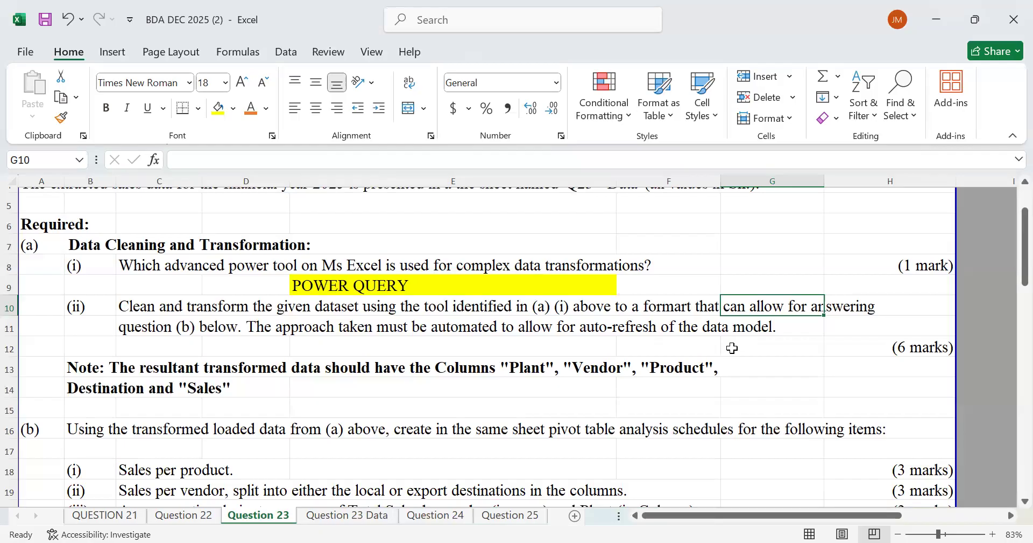
pyautogui.scroll(-1, 733, 347)
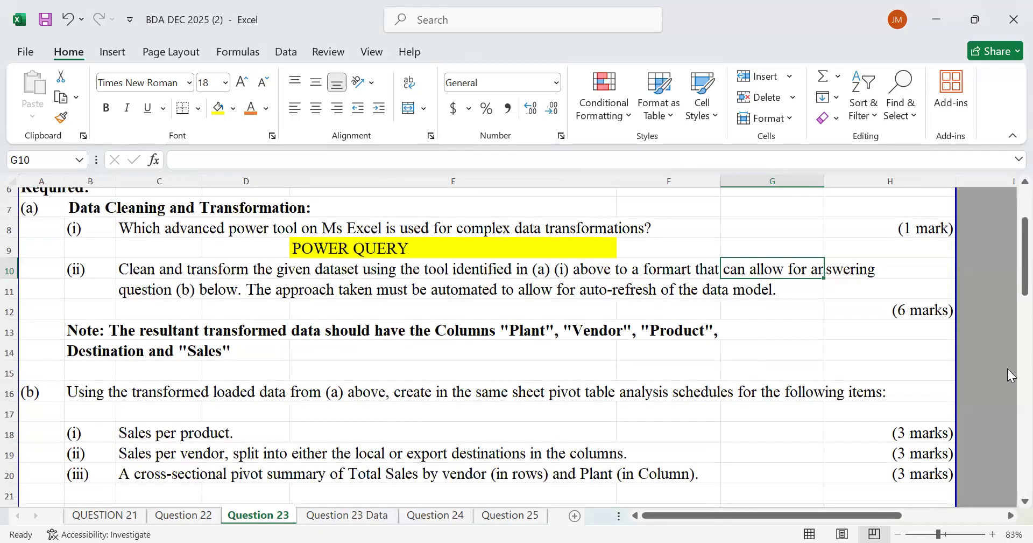
pyautogui.click(921, 309)
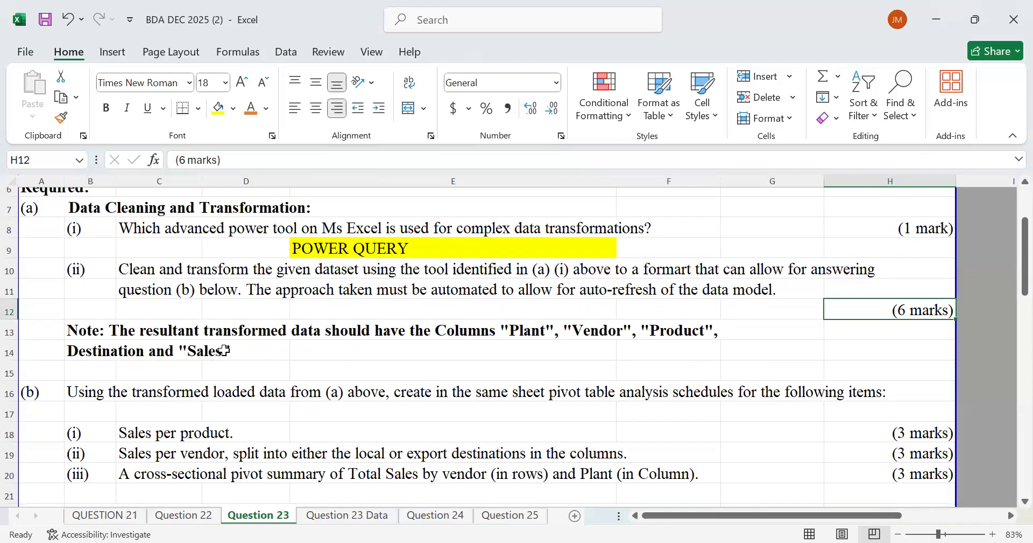
pyautogui.scroll(-2, 214, 371)
pyautogui.scroll(1, 215, 372)
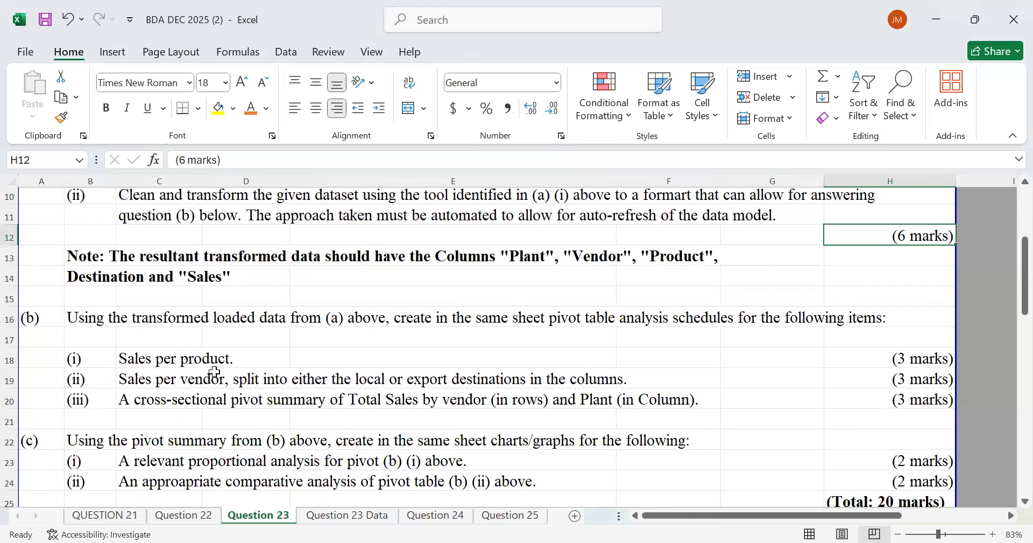
# - Examine the Question 23 Data sheet, checking the plant and vendor columns and the product-destination headers across row 3
pyautogui.click(361, 515)
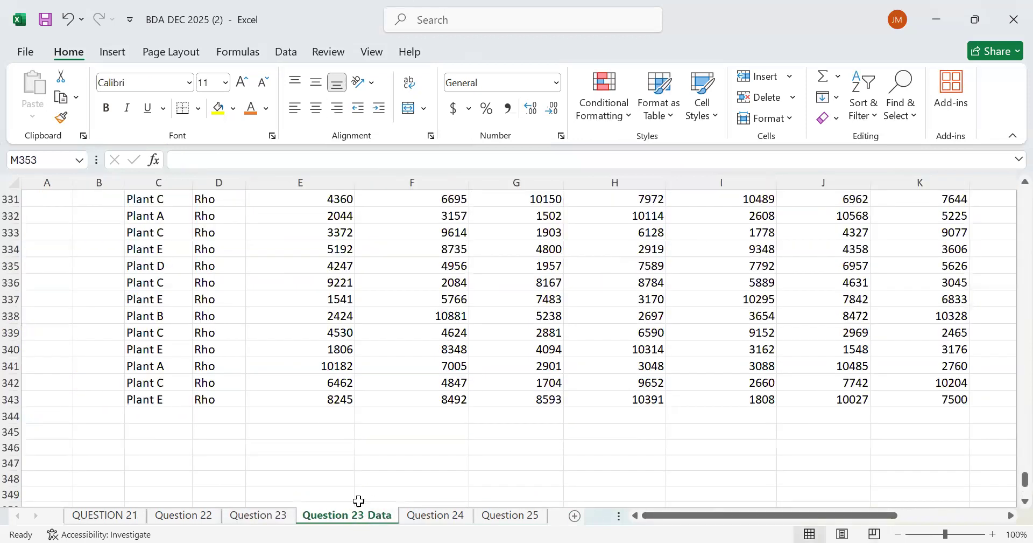
pyautogui.scroll(2, 719, 378)
pyautogui.moveTo(1024, 476); pyautogui.dragTo(1011, 132)
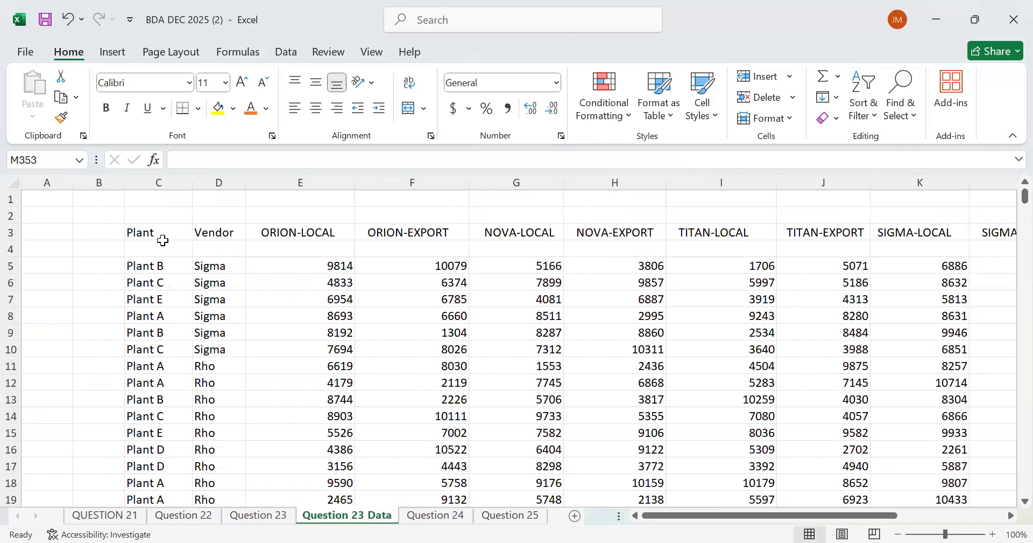
pyautogui.click(244, 238)
pyautogui.moveTo(288, 237); pyautogui.dragTo(976, 247)
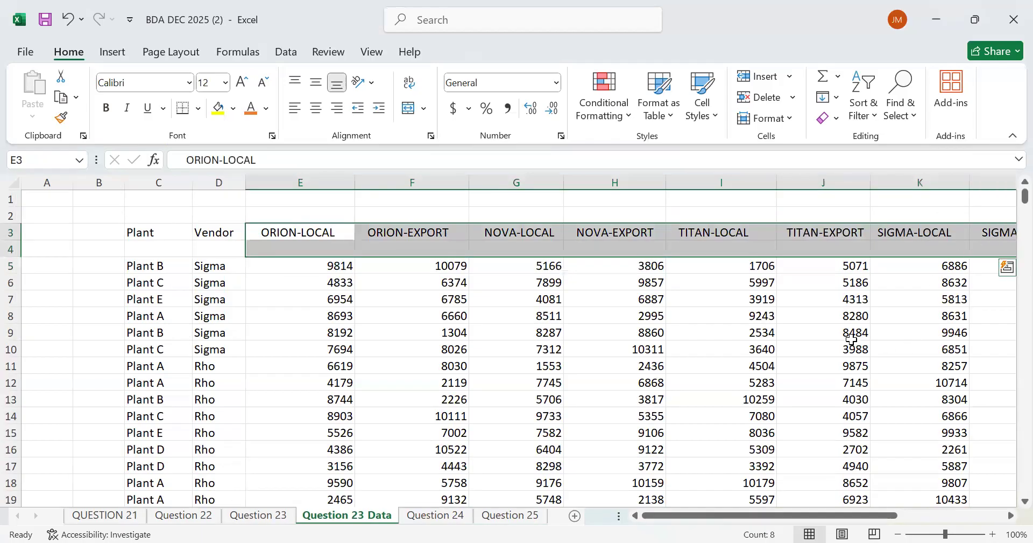
pyautogui.click(691, 247)
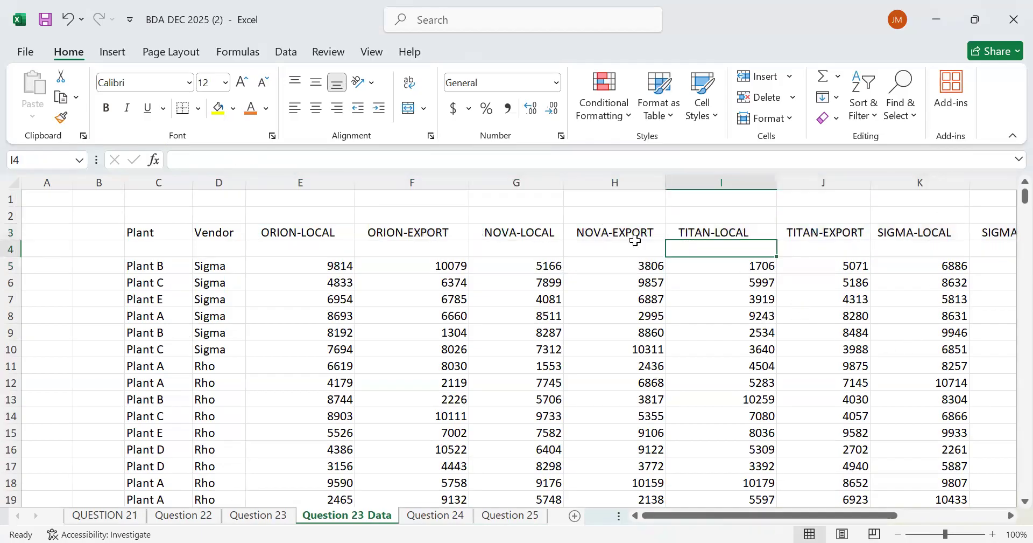
pyautogui.click(1006, 515)
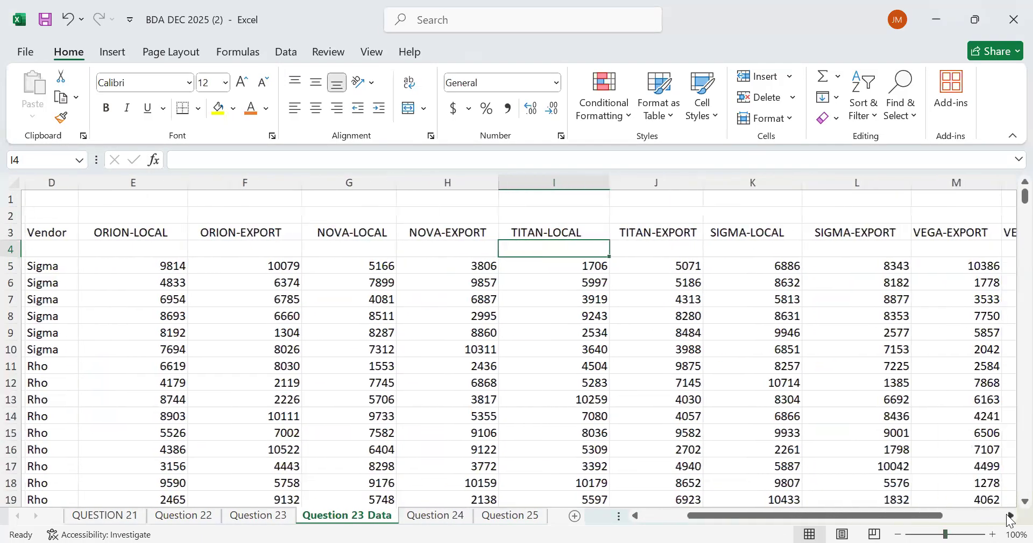
pyautogui.click(703, 514)
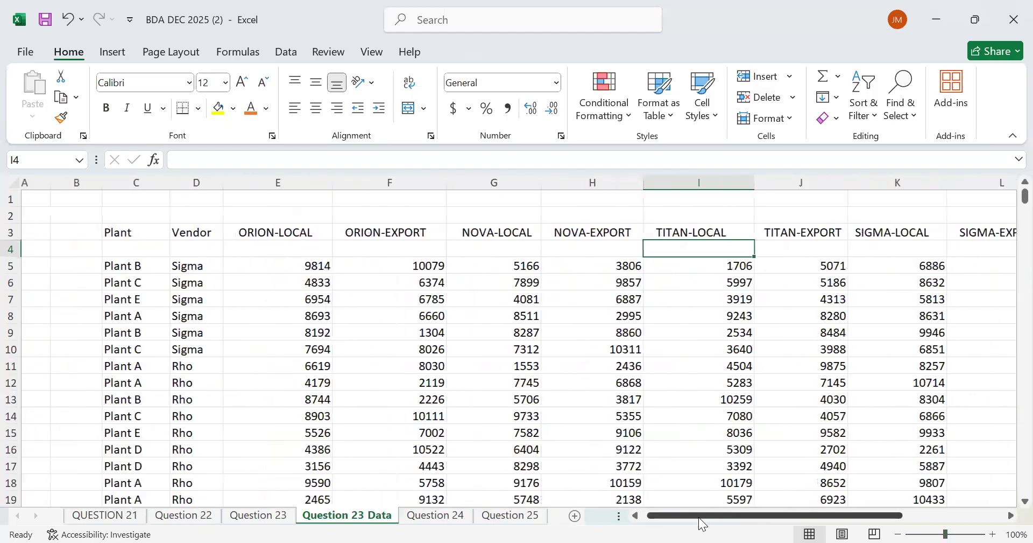
pyautogui.scroll(-1, 392, 335)
pyautogui.scroll(1, 314, 319)
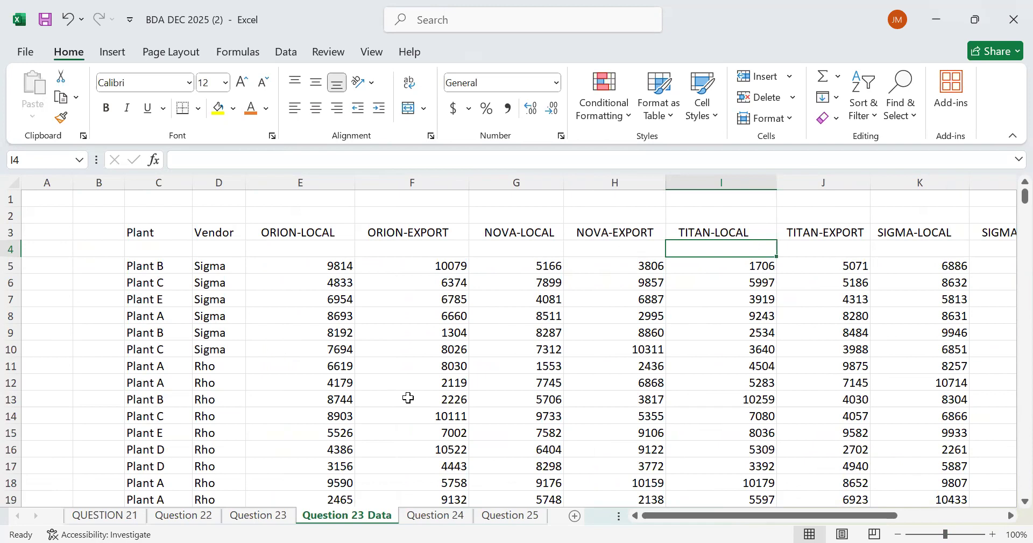
# - Load the sales data range C3:N343 into Power Query as a table with headers
pyautogui.click(156, 231)
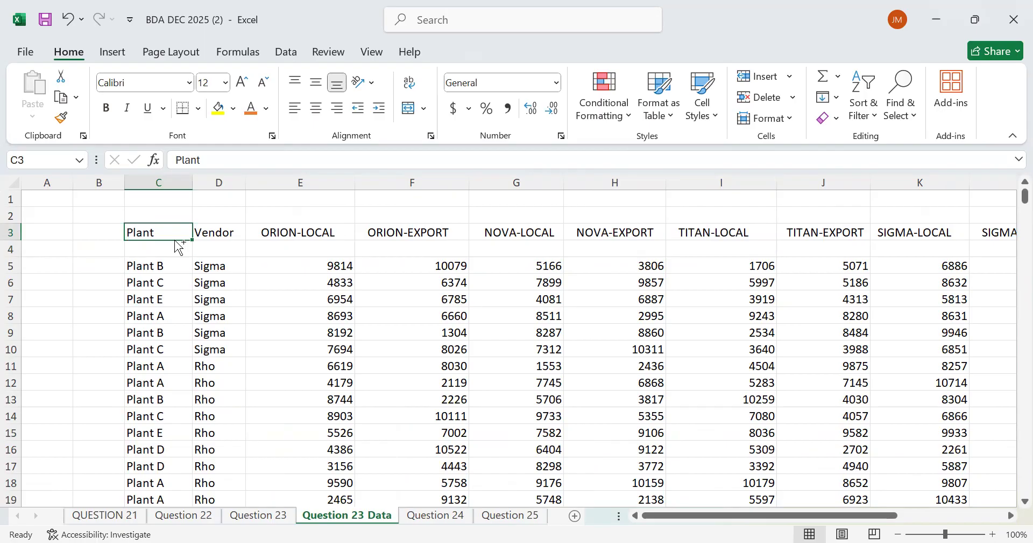
pyautogui.hotkey('ctrl', 'shift', 'Right')
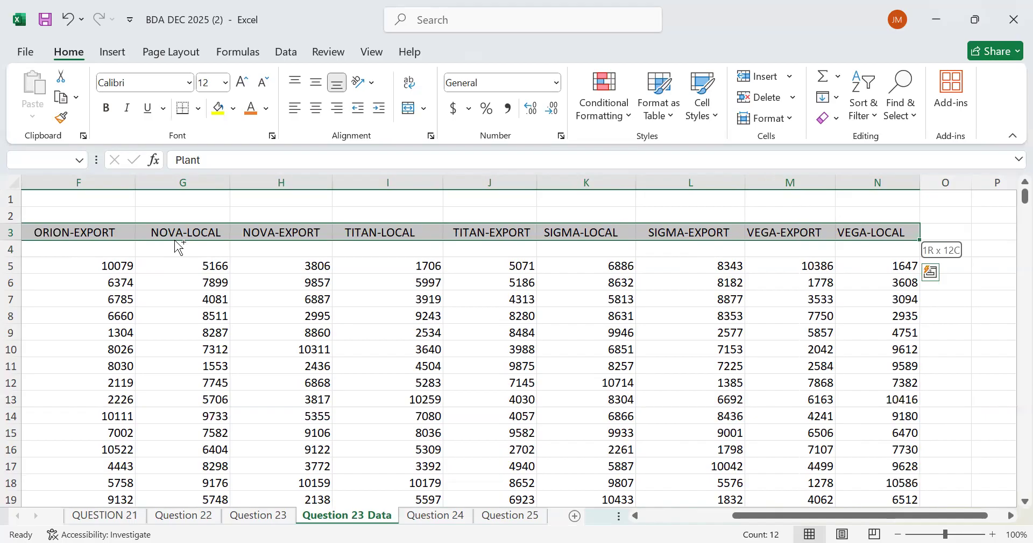
pyautogui.hotkey('shift', 'Down')
pyautogui.hotkey('shift', 'Down')
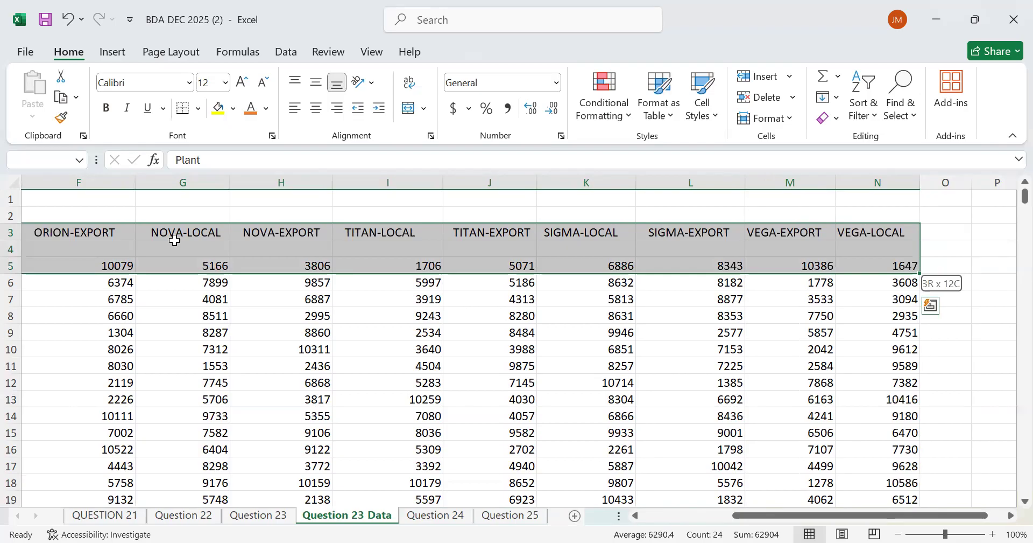
pyautogui.hotkey('ctrl', 'shift', 'Down')
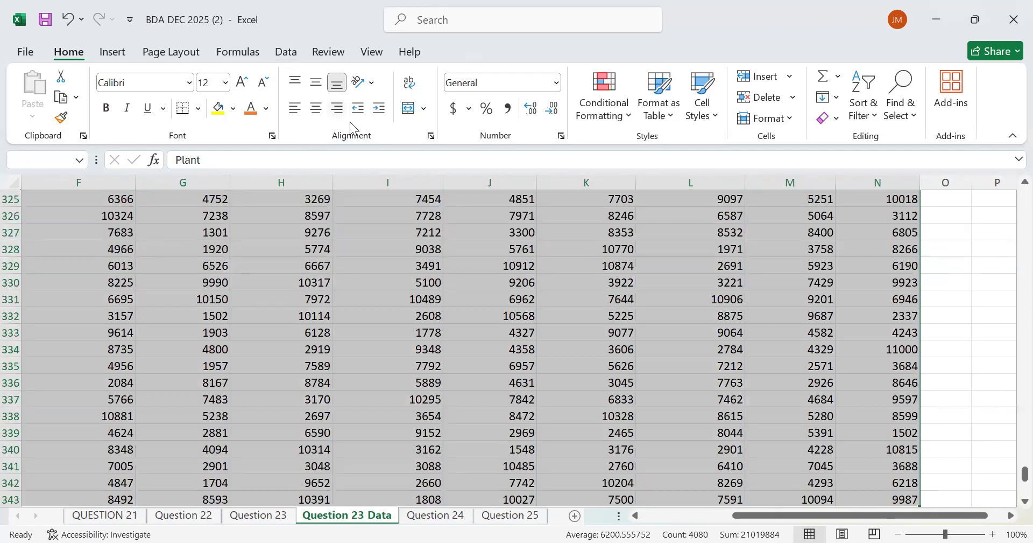
pyautogui.click(286, 52)
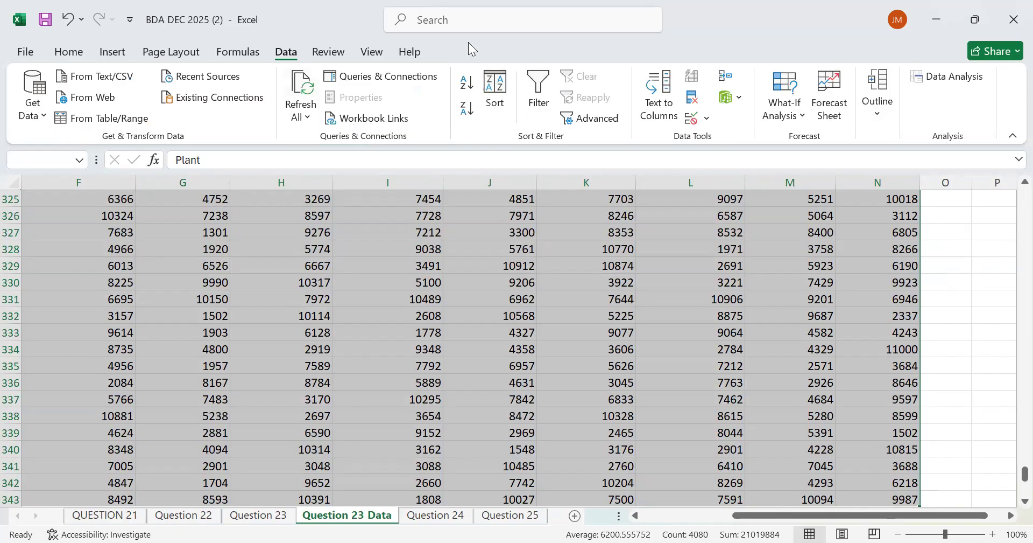
pyautogui.scroll(3, 305, 311)
pyautogui.scroll(6, 304, 311)
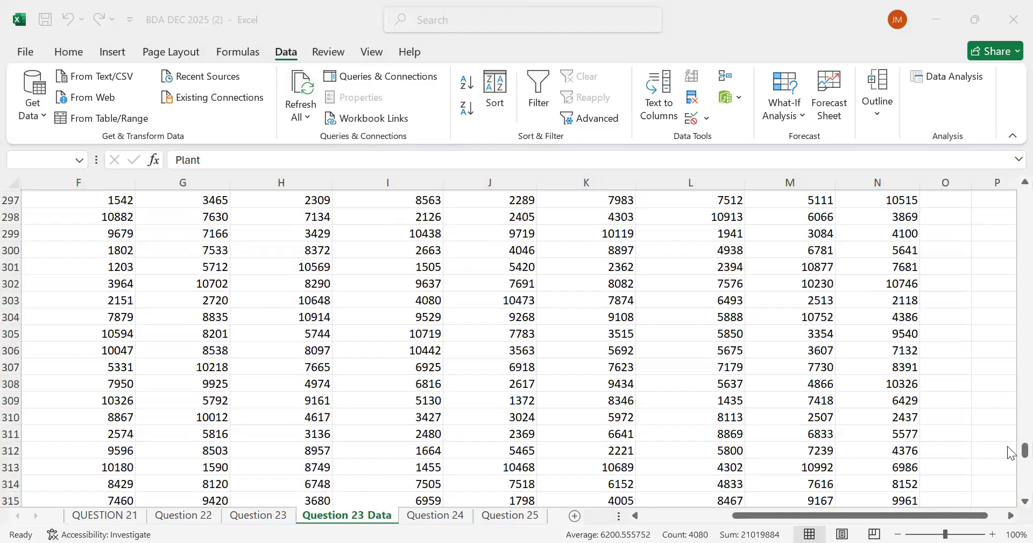
pyautogui.click(1007, 295)
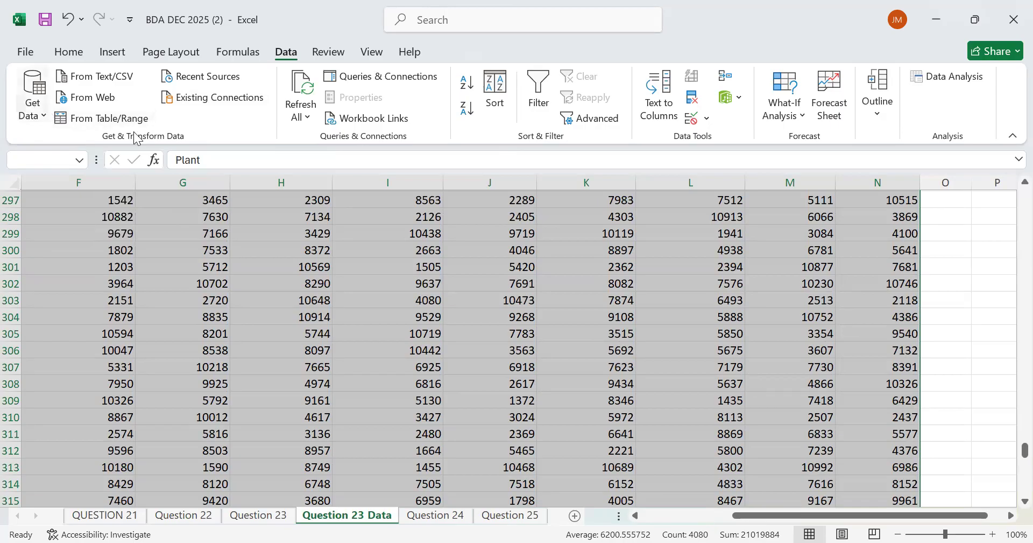
pyautogui.click(108, 119)
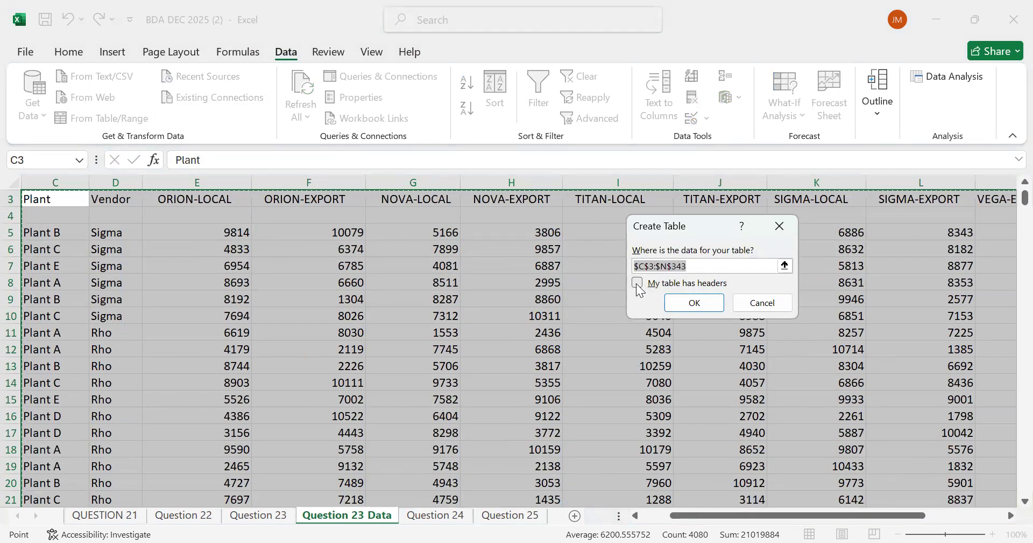
pyautogui.click(637, 284)
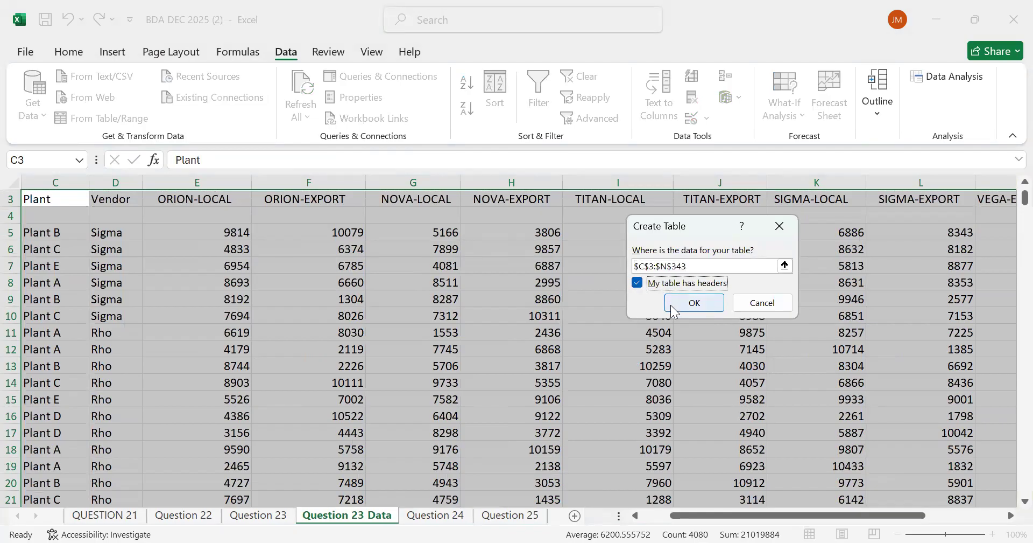
pyautogui.click(693, 312)
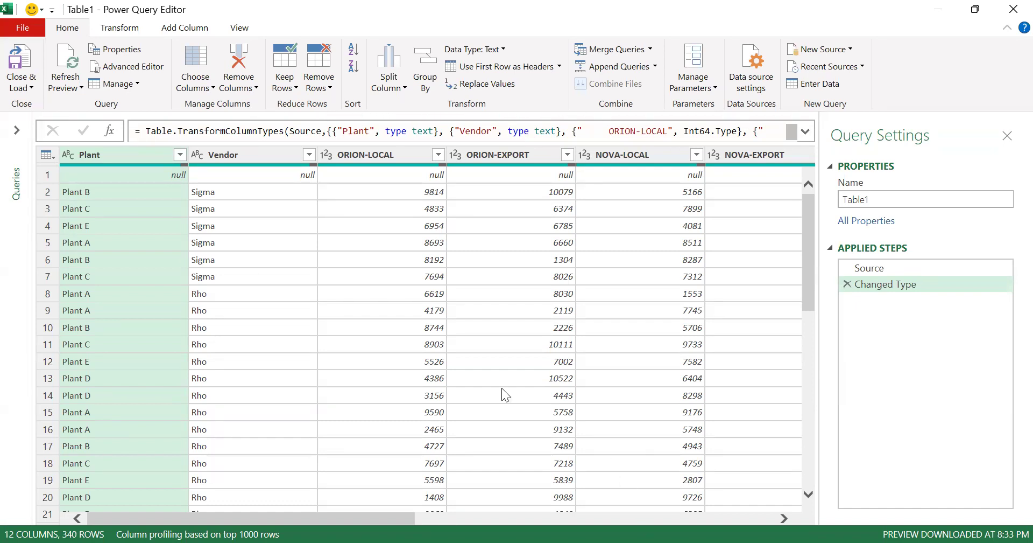
# - Unpivot all columns other than Plant and Vendor in the Table1 query
pyautogui.scroll(-4, 502, 387)
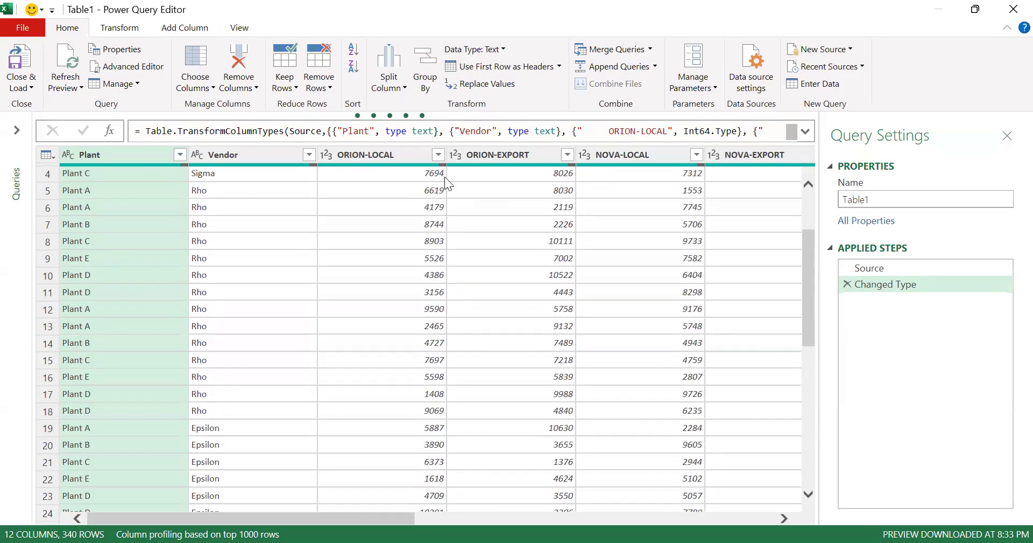
pyautogui.scroll(4, 461, 249)
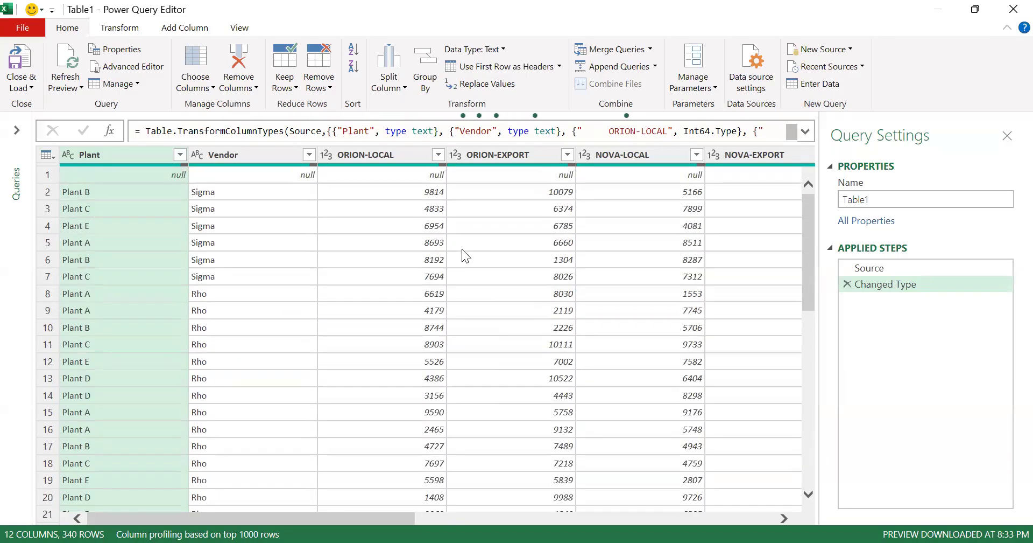
pyautogui.click(220, 131)
pyautogui.click(150, 177)
pyautogui.keyDown('ctrl'); pyautogui.click(233, 148); pyautogui.keyUp('ctrl')
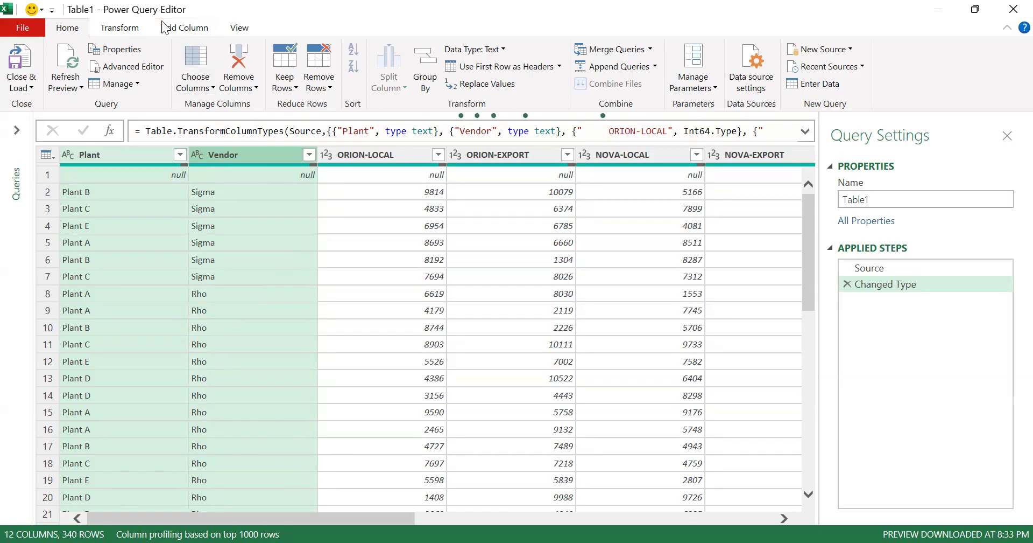
pyautogui.click(122, 30)
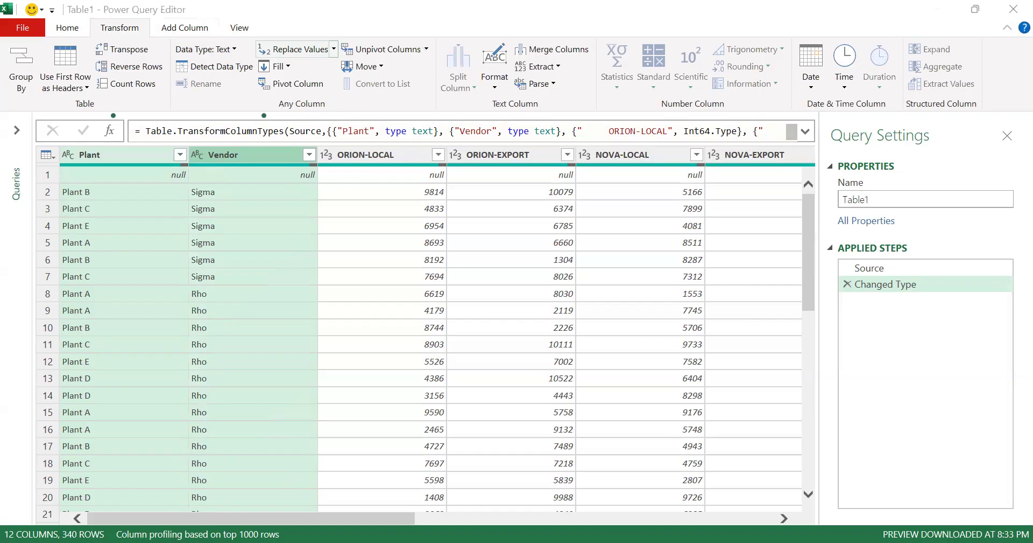
pyautogui.click(427, 52)
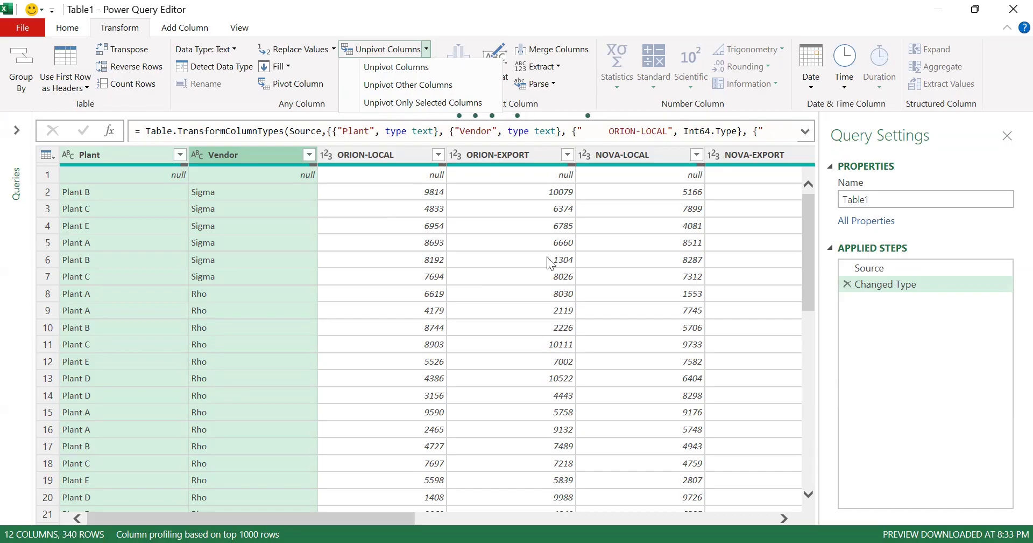
pyautogui.click(420, 87)
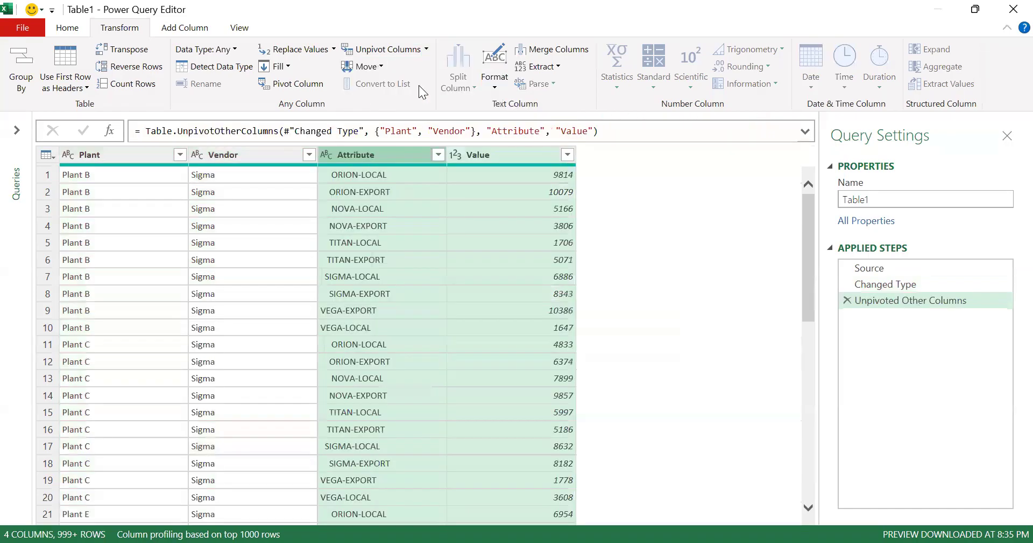
pyautogui.scroll(-2, 418, 85)
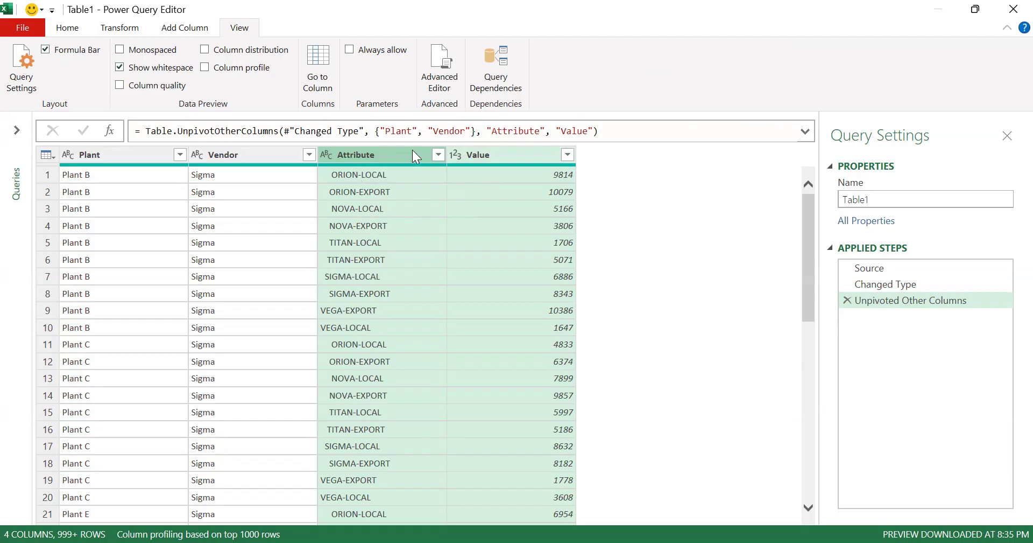
# - Rename the unpivoted Value column to Sales
pyautogui.doubleClick(497, 150)
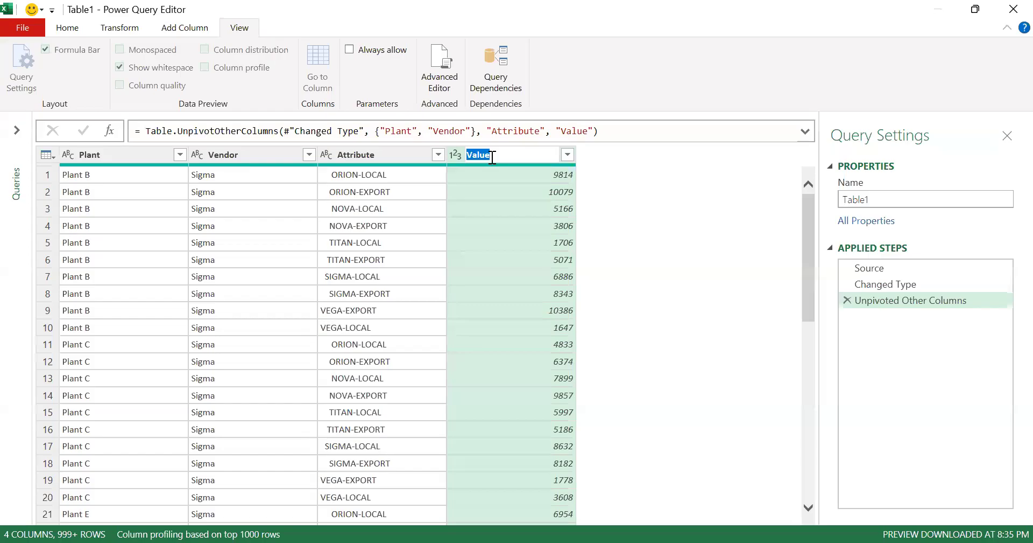
pyautogui.write('S')
pyautogui.write('ales')
# - Split the Attribute column at each occurrence of the custom delimiter "-" into 2 columns
pyautogui.click(381, 157)
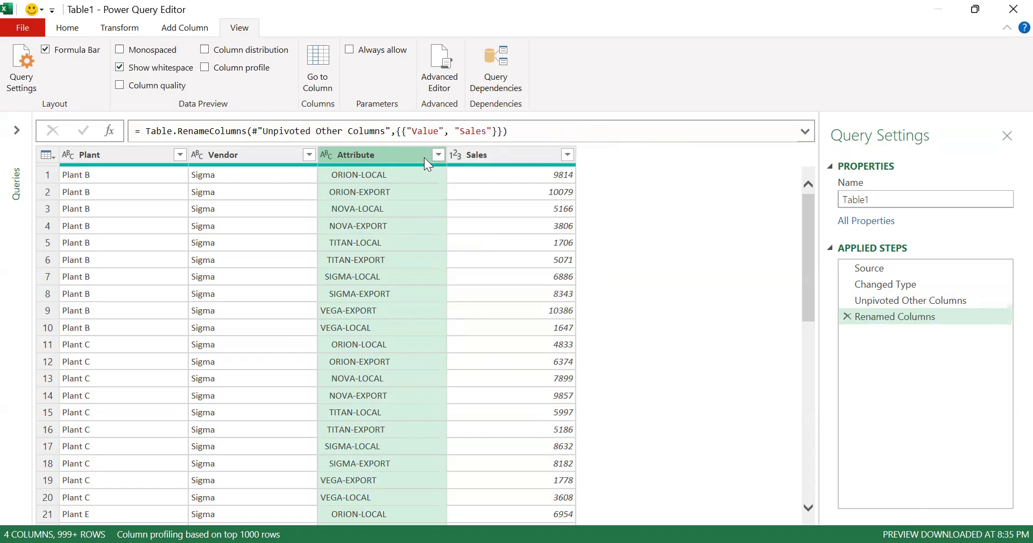
pyautogui.rightClick(382, 158)
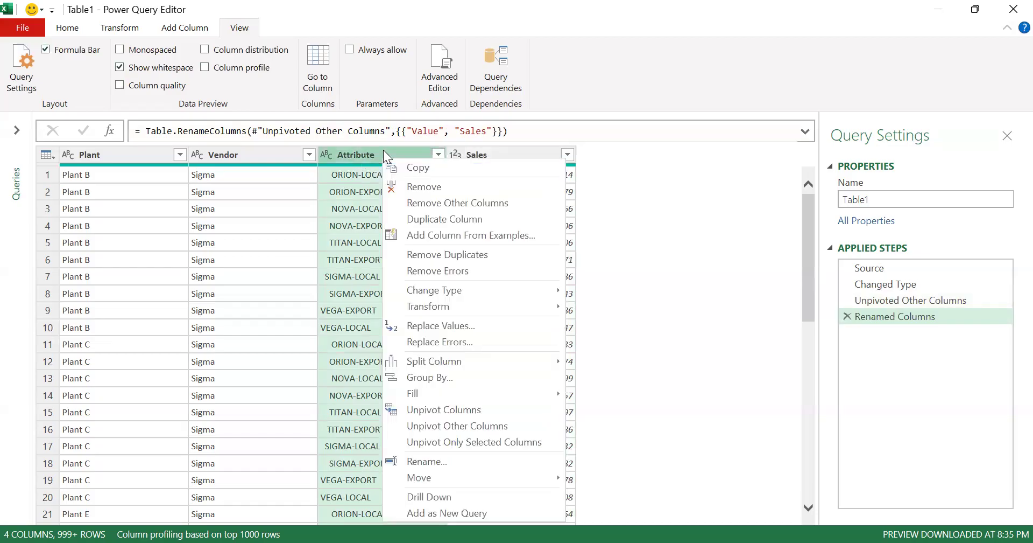
pyautogui.moveTo(438, 362)
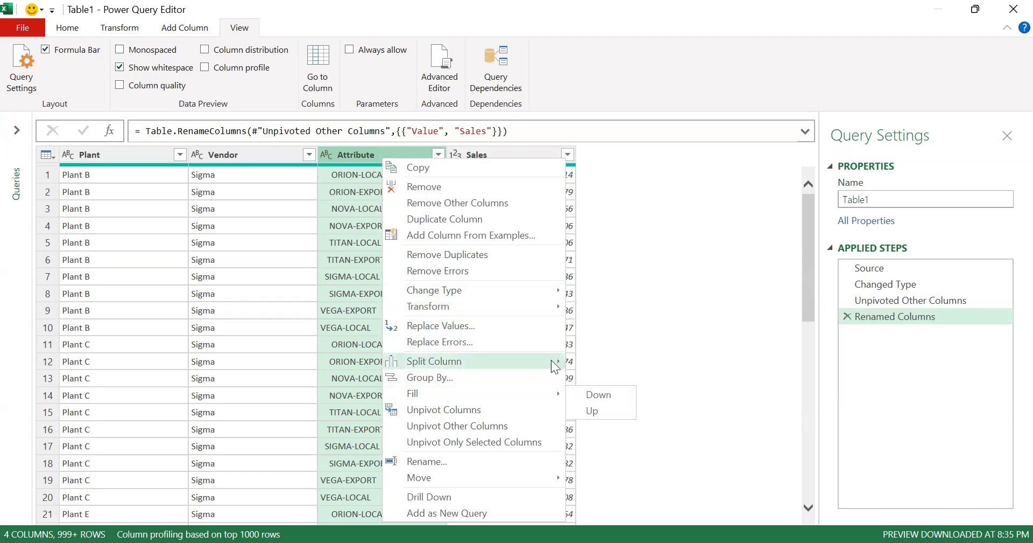
pyautogui.moveTo(543, 358)
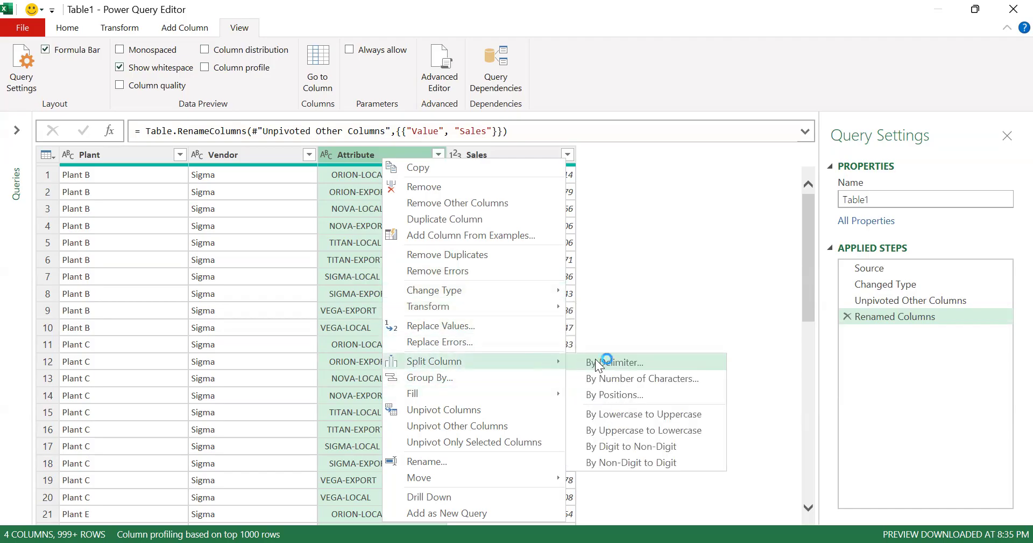
pyautogui.click(596, 360)
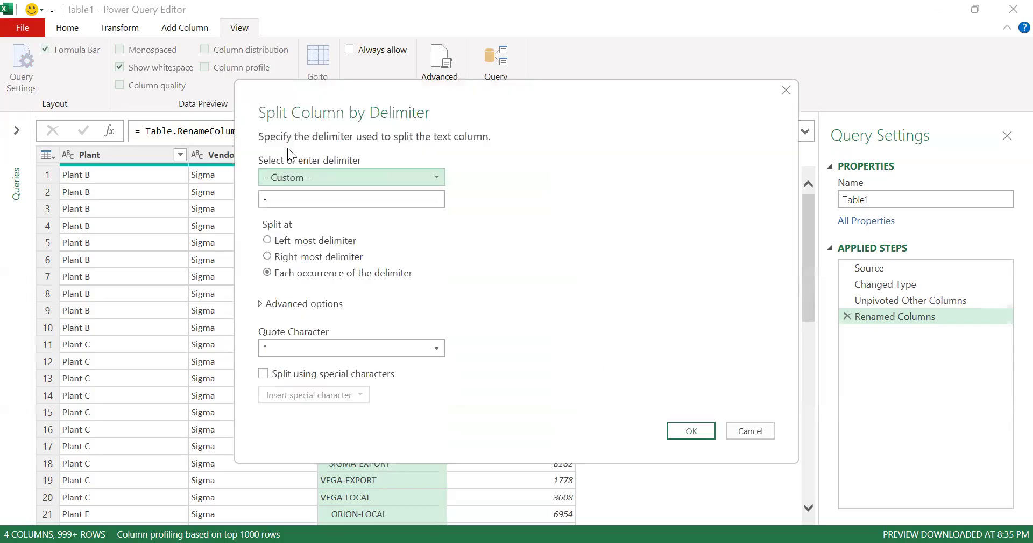
pyautogui.click(284, 201)
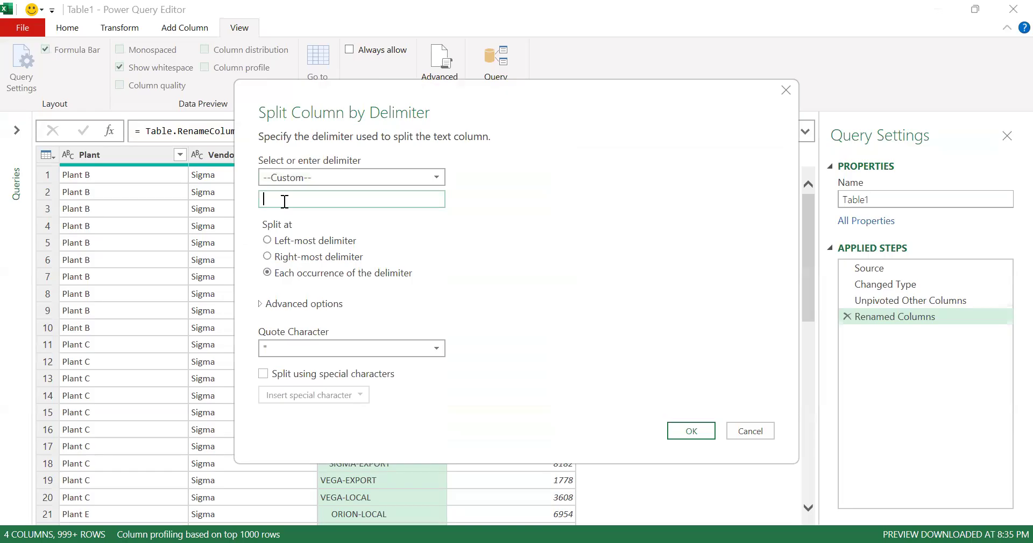
pyautogui.write('-')
pyautogui.click(259, 303)
pyautogui.click(265, 304)
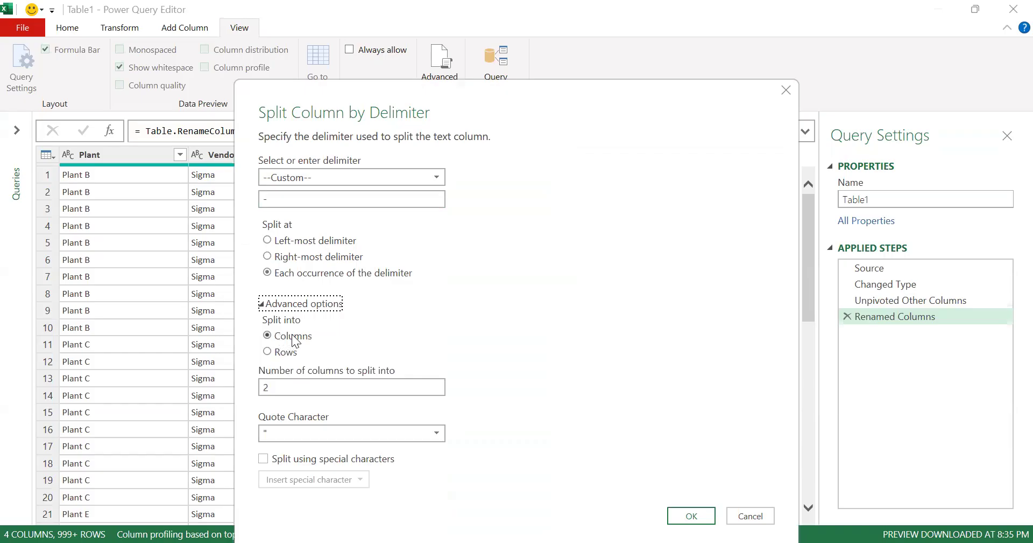
pyautogui.click(295, 386)
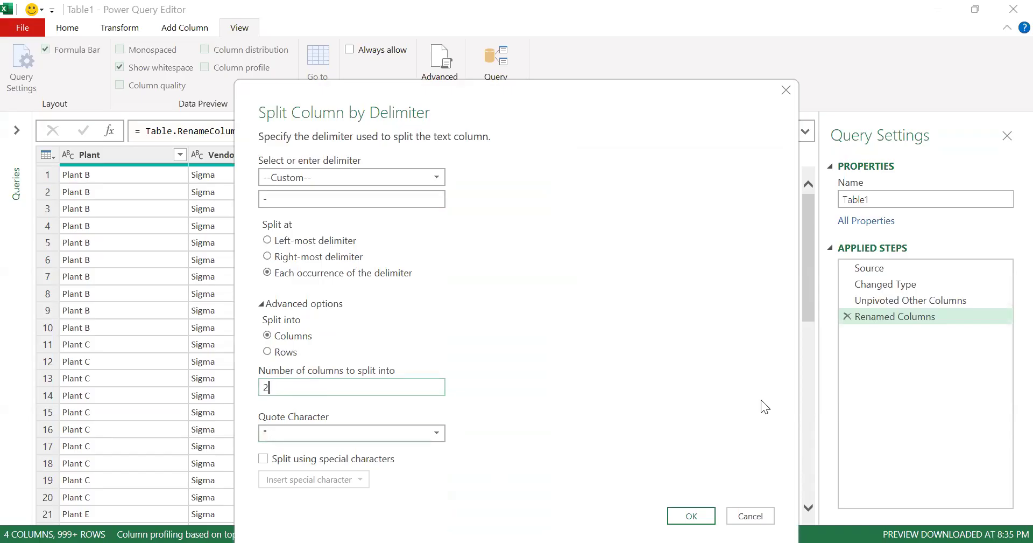
pyautogui.click(675, 518)
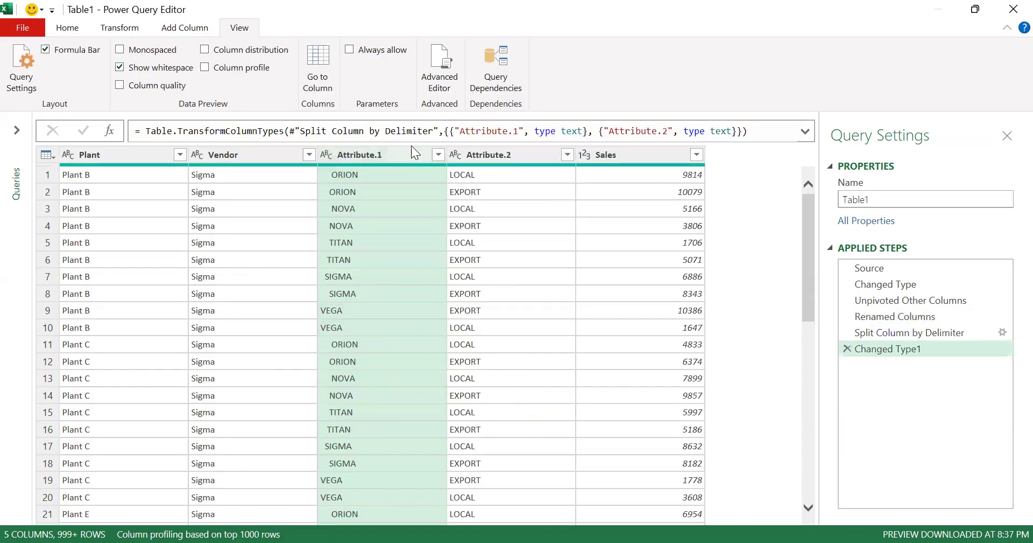
# - Rename the two split columns Attribute.1 and Attribute.2 to Product and Destination
pyautogui.doubleClick(378, 155)
pyautogui.hotkey('ctrl', 'a')
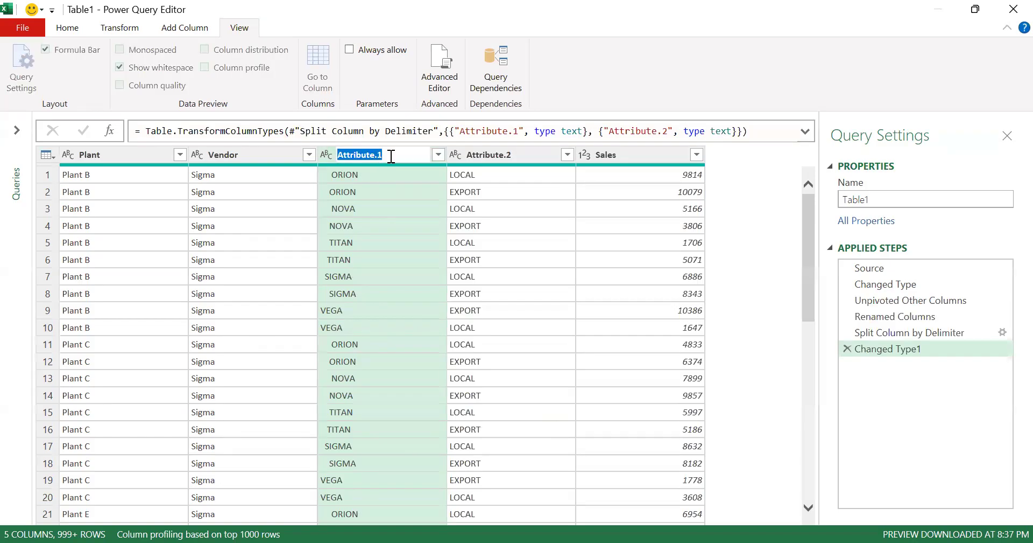
pyautogui.write('Product')
pyautogui.click(512, 151)
pyautogui.doubleClick(514, 151)
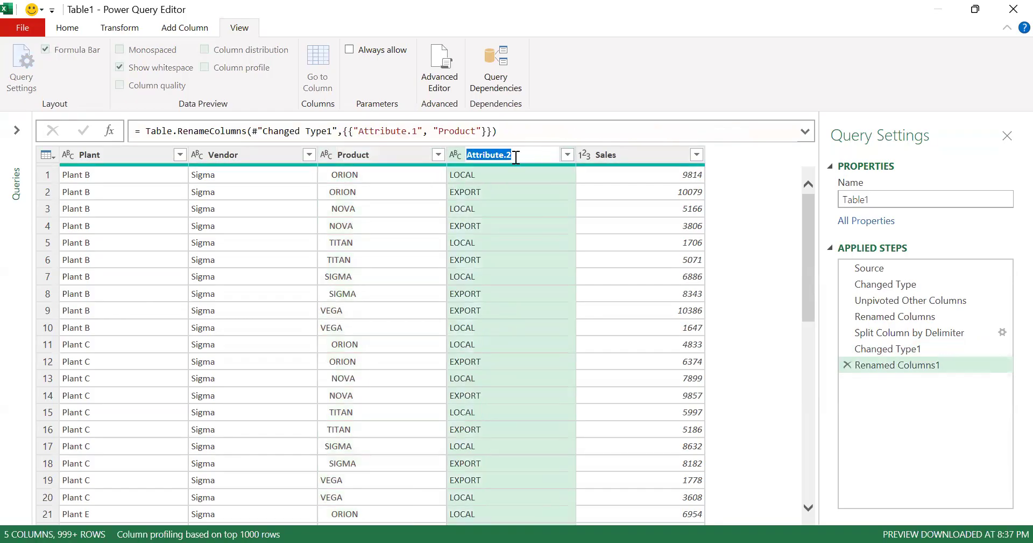
pyautogui.write('Destination')
pyautogui.click(754, 254)
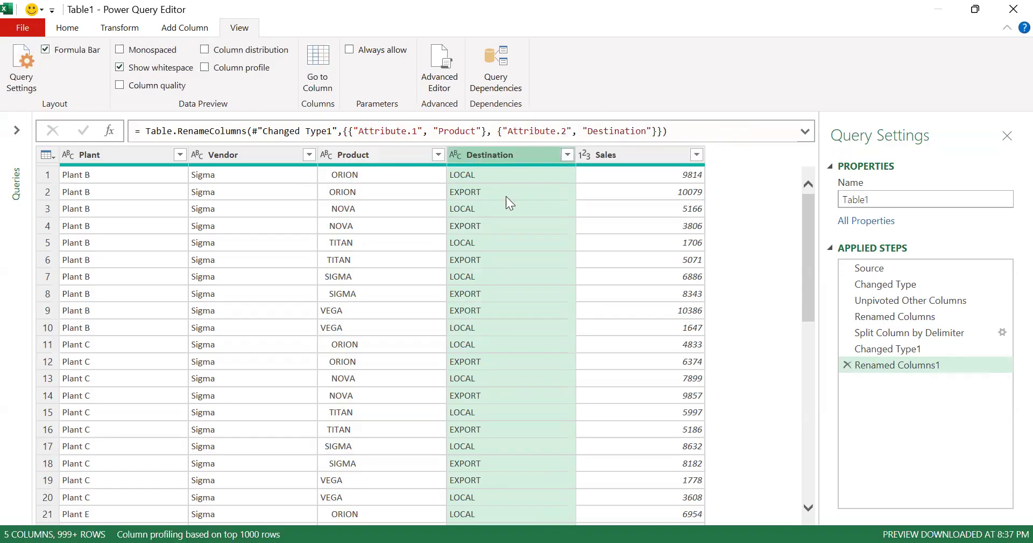
# - Examine the preview rows of the transformed query across the Plant, Vendor, Product, Destination and Sales columns
pyautogui.scroll(-1, 509, 202)
pyautogui.scroll(1, 527, 263)
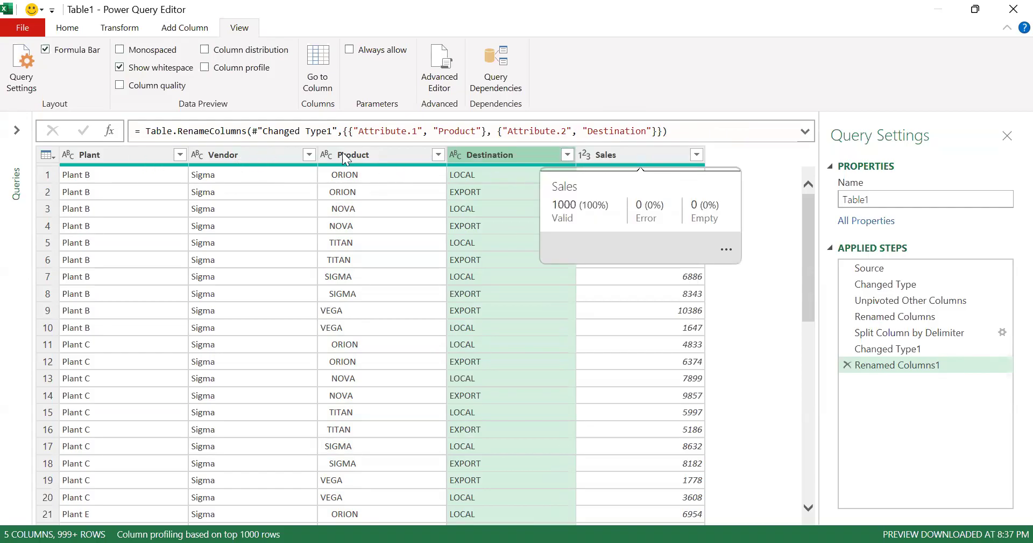
pyautogui.scroll(1, 110, 49)
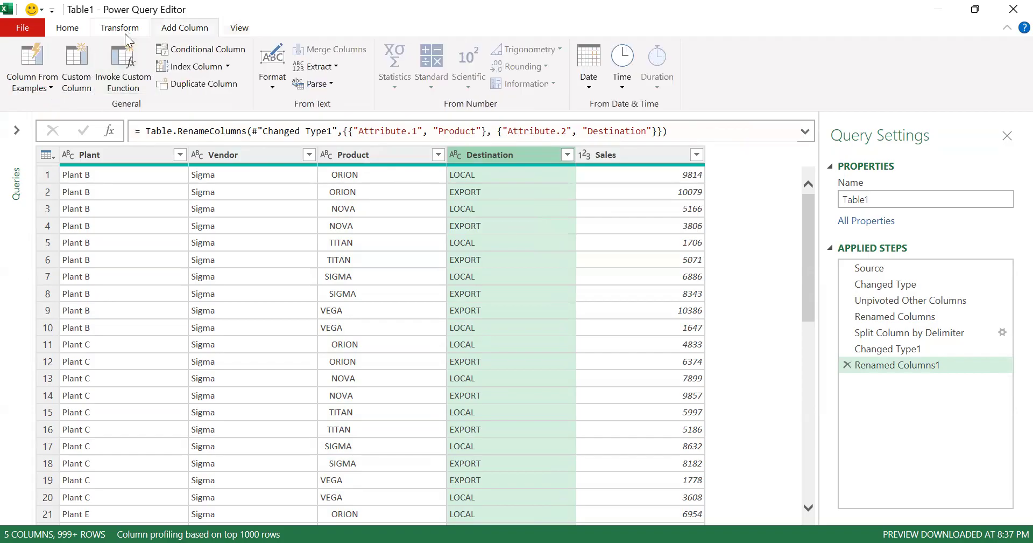
pyautogui.scroll(-10, 669, 416)
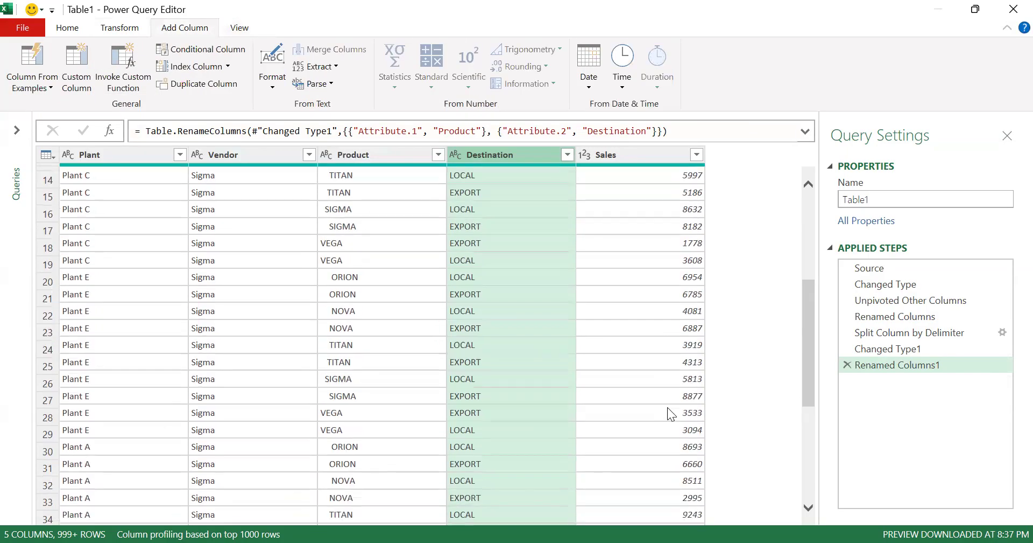
pyautogui.scroll(10, 795, 333)
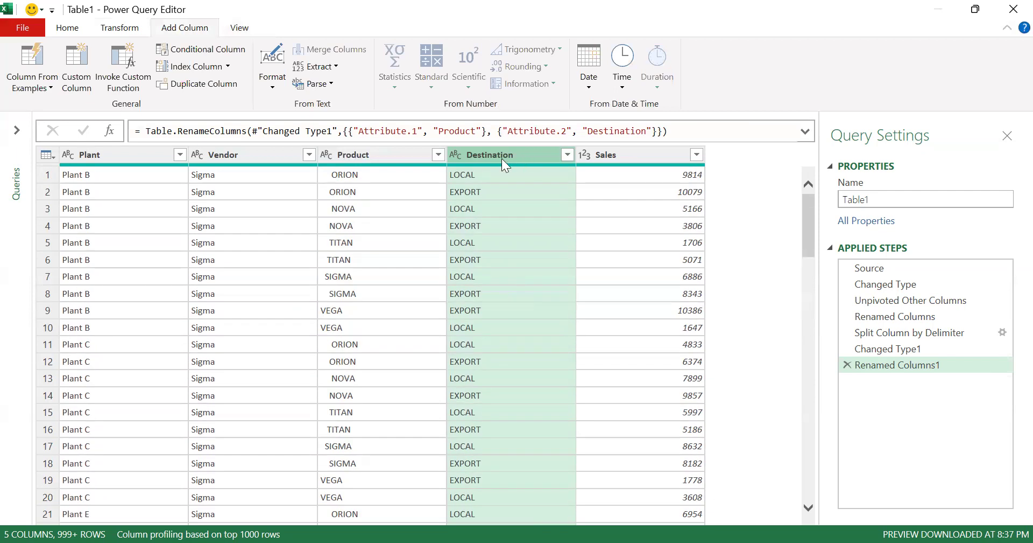
pyautogui.click(122, 29)
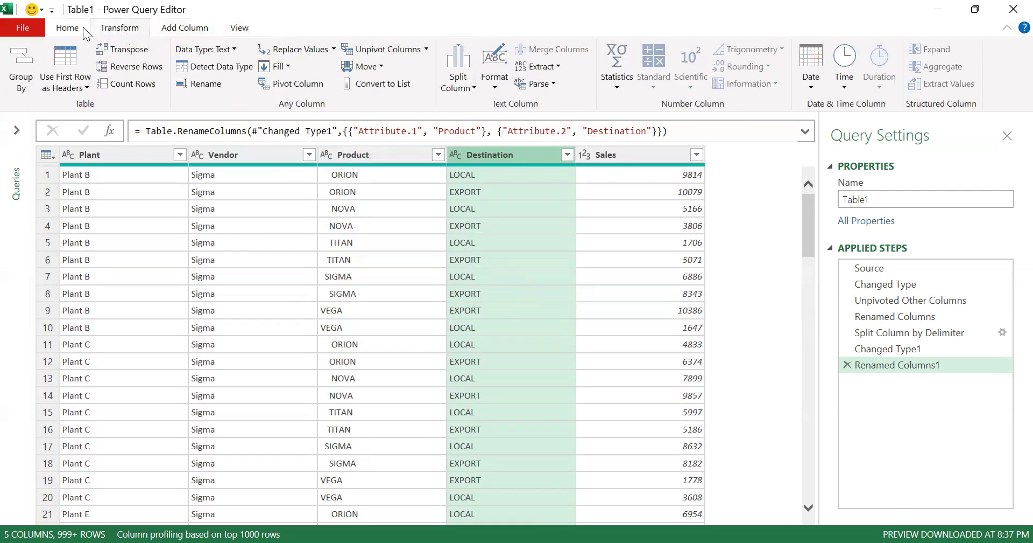
pyautogui.click(81, 28)
pyautogui.click(117, 30)
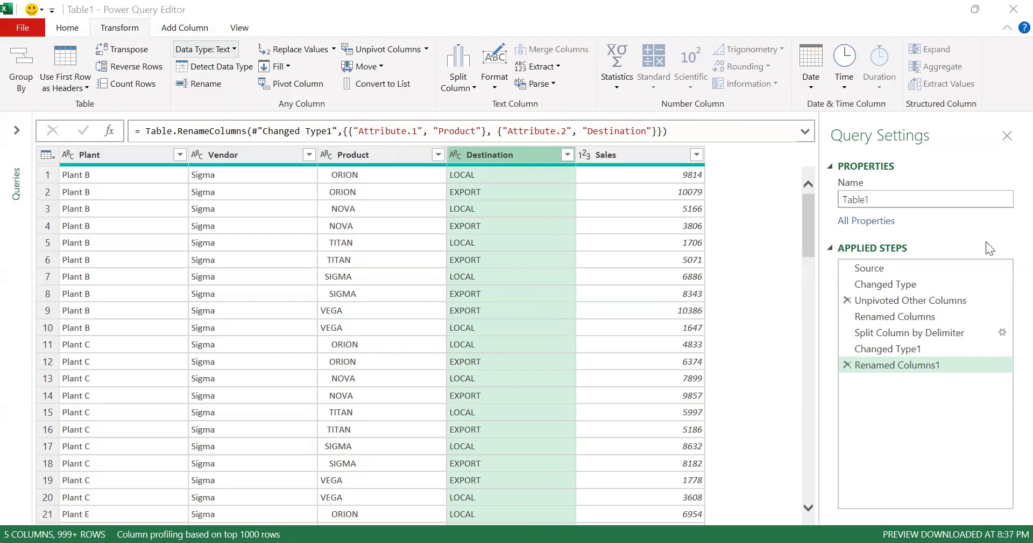
pyautogui.scroll(-6, 770, 384)
pyautogui.scroll(-7, 803, 491)
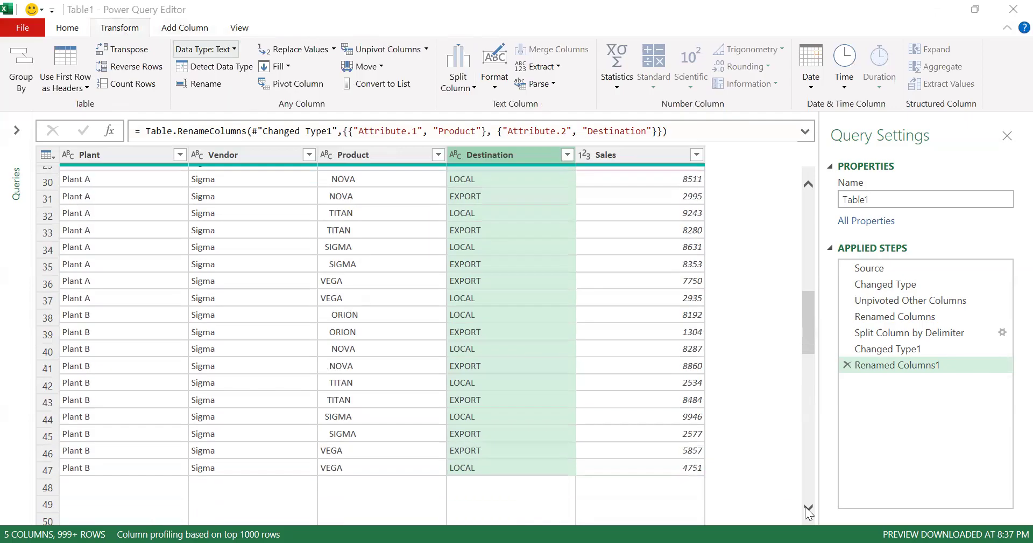
pyautogui.scroll(11, 204, 215)
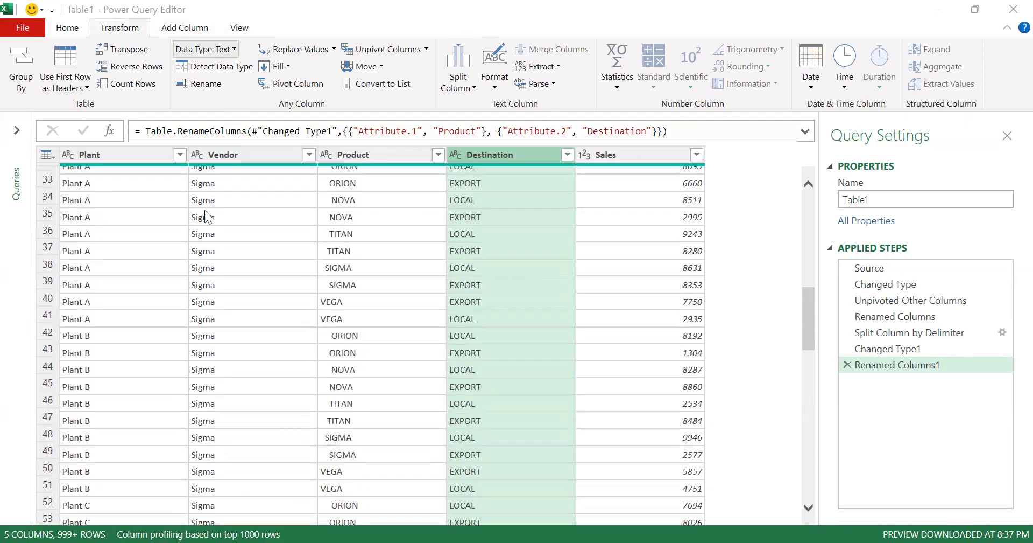
pyautogui.scroll(1, 114, 83)
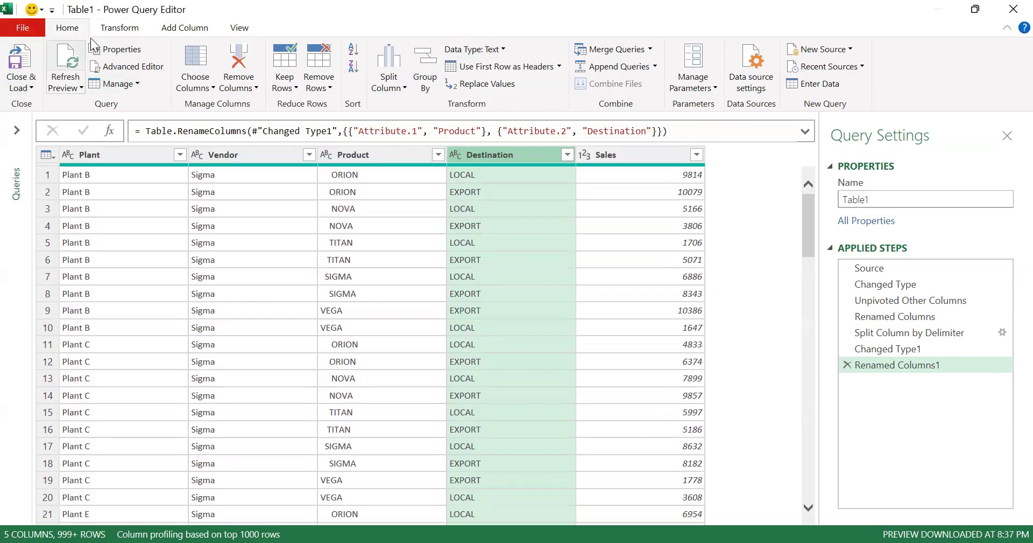
# - Close and load the transformed query to a new worksheet and rename that sheet Q23 ANSWERS
pyautogui.click(19, 85)
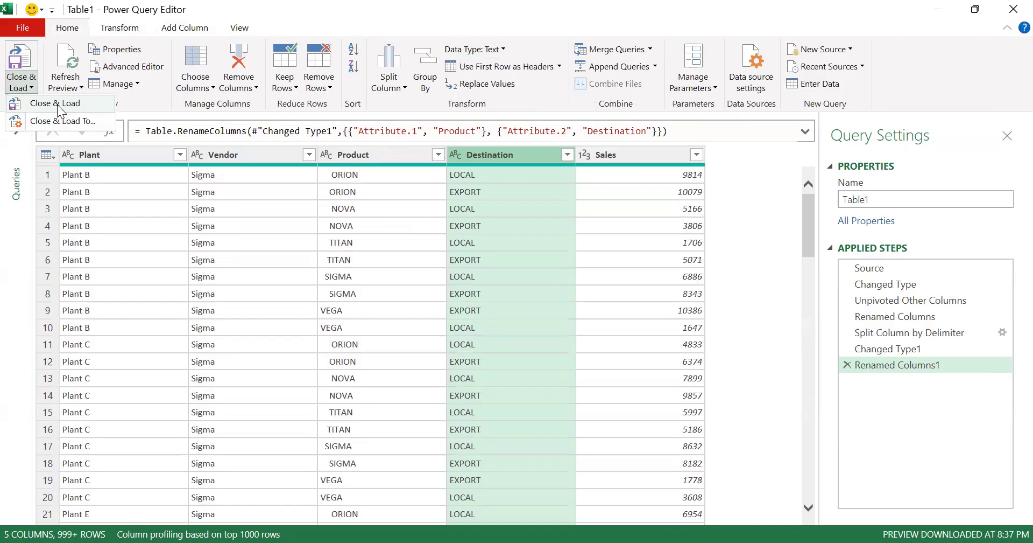
pyautogui.click(61, 110)
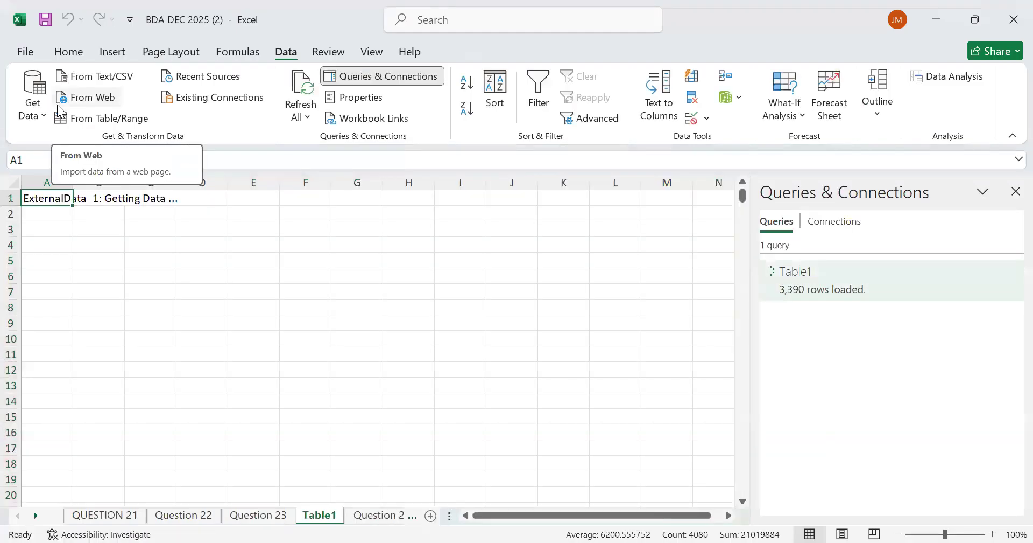
pyautogui.doubleClick(334, 518)
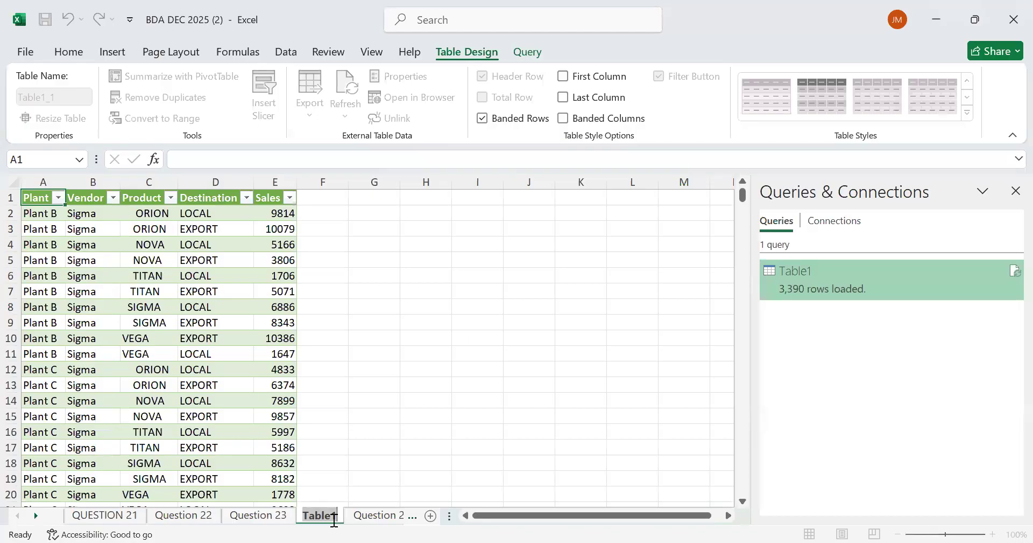
pyautogui.write('q')
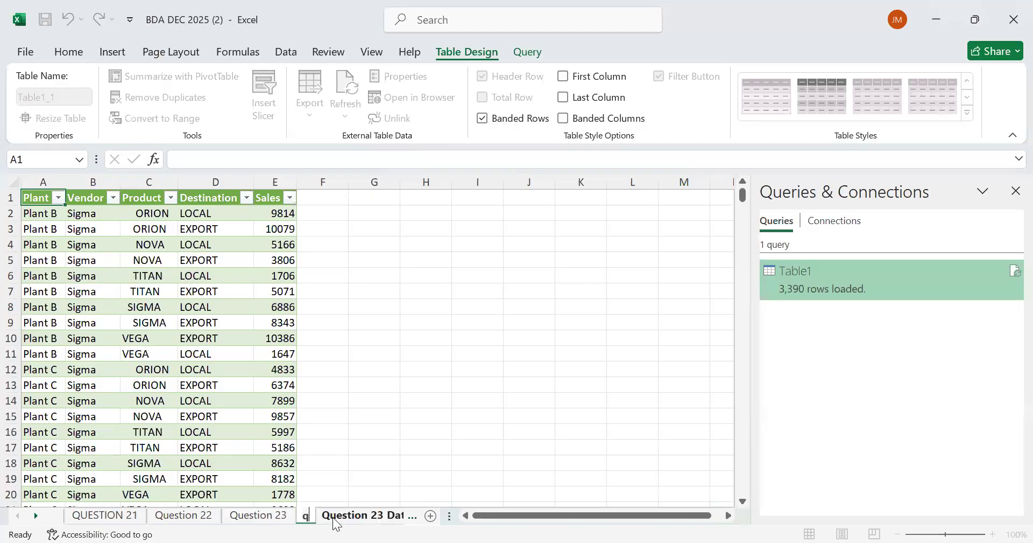
pyautogui.press('Return')
pyautogui.write('Q23 ANSWERS')
pyautogui.click(623, 431)
# - Check the loaded table against the required-columns note on the Question 23 sheet and review the pivot table tasks in (b)
pyautogui.scroll(-2, 376, 395)
pyautogui.scroll(2, 376, 395)
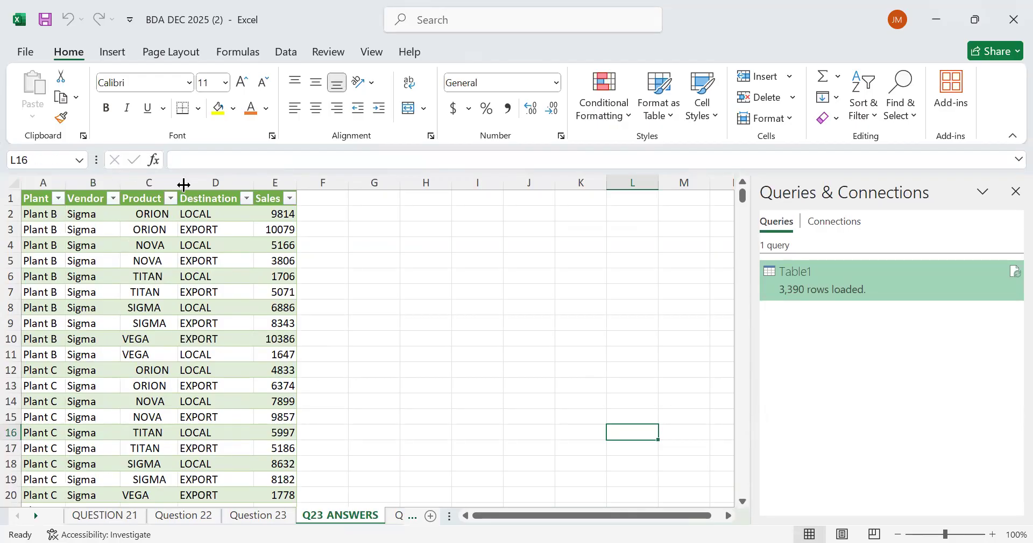
pyautogui.scroll(-8, 295, 200)
pyautogui.scroll(6, 296, 200)
pyautogui.click(259, 517)
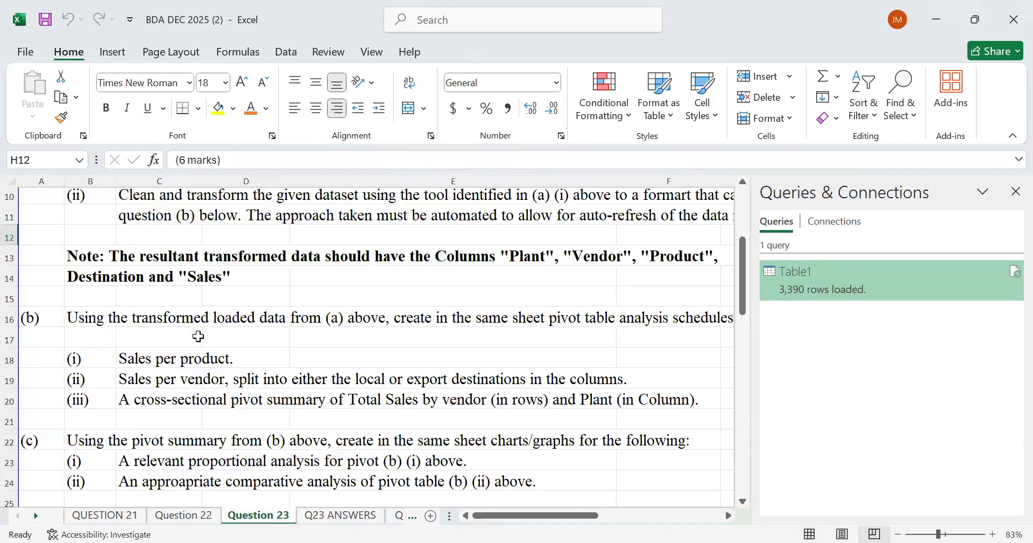
pyautogui.scroll(2, 196, 342)
pyautogui.scroll(2, 196, 342)
pyautogui.scroll(-1, 228, 325)
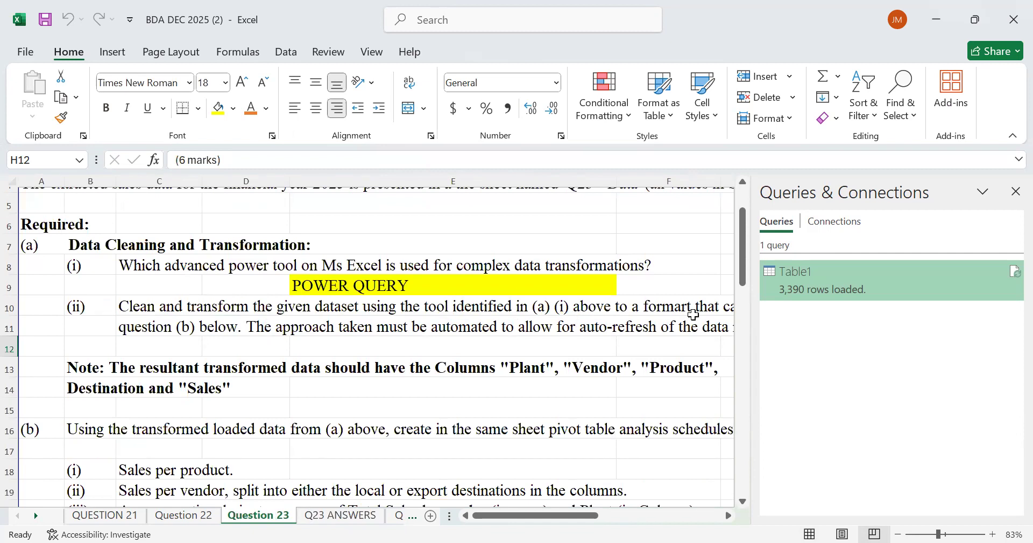
pyautogui.scroll(-1, 693, 315)
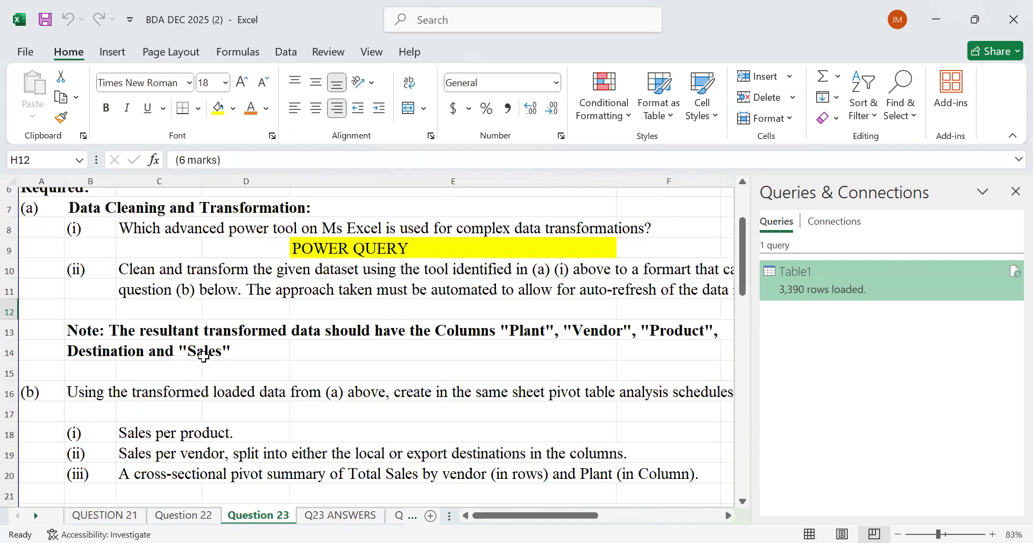
pyautogui.scroll(-2, 203, 356)
pyautogui.scroll(2, 448, 424)
pyautogui.scroll(-3, 450, 423)
pyautogui.scroll(2, 377, 428)
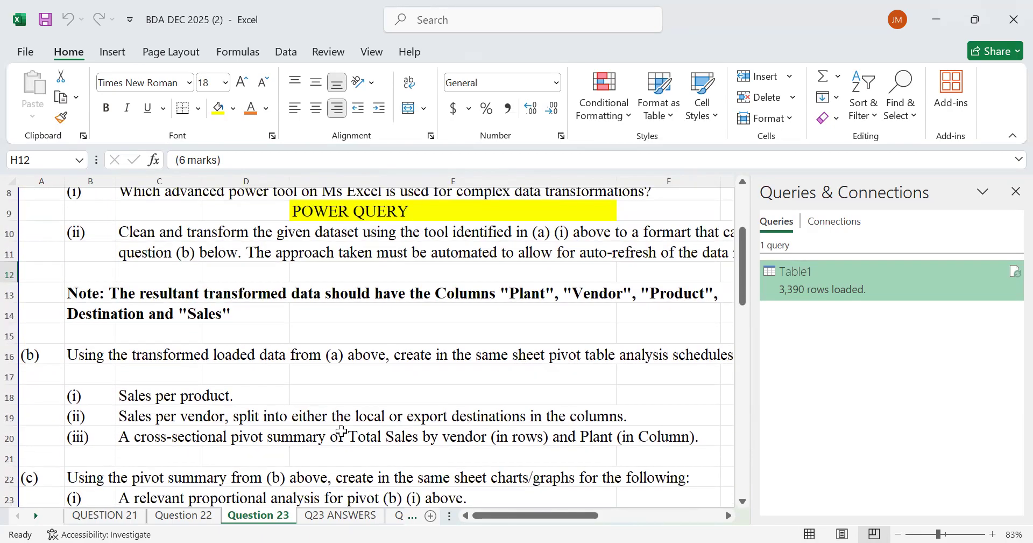
# - Return to the Q23 ANSWERS sheet and close the Queries & Connections pane
pyautogui.click(335, 515)
pyautogui.scroll(-20, 289, 422)
pyautogui.scroll(-19, 567, 493)
pyautogui.moveTo(742, 207); pyautogui.dragTo(743, 263)
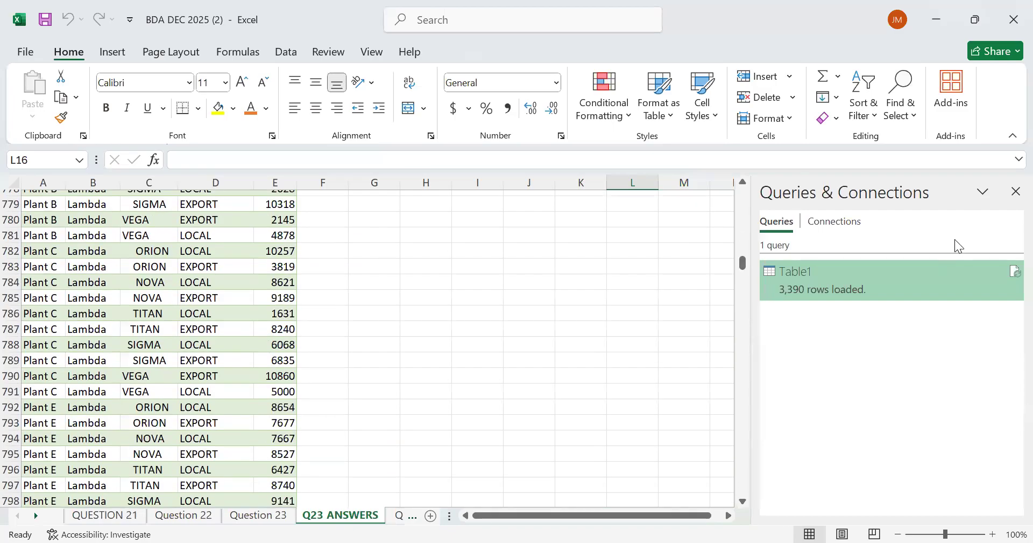
pyautogui.click(1017, 191)
# - Review the loaded sales table on the Q23 ANSWERS sheet down to its last row
pyautogui.scroll(-2, 462, 339)
pyautogui.scroll(-3, 462, 343)
pyautogui.scroll(2, 461, 342)
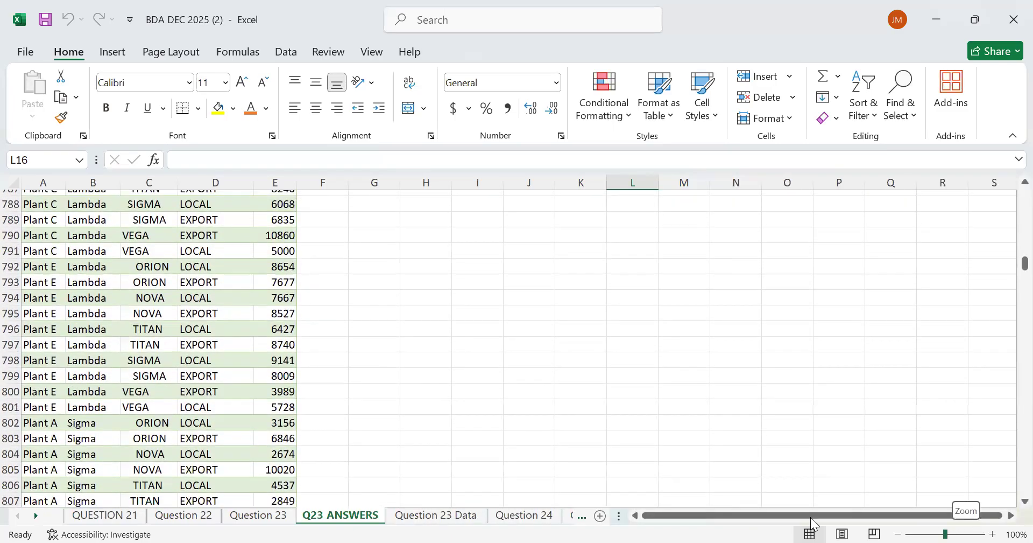
pyautogui.scroll(1, 146, 358)
pyautogui.scroll(-7, 146, 359)
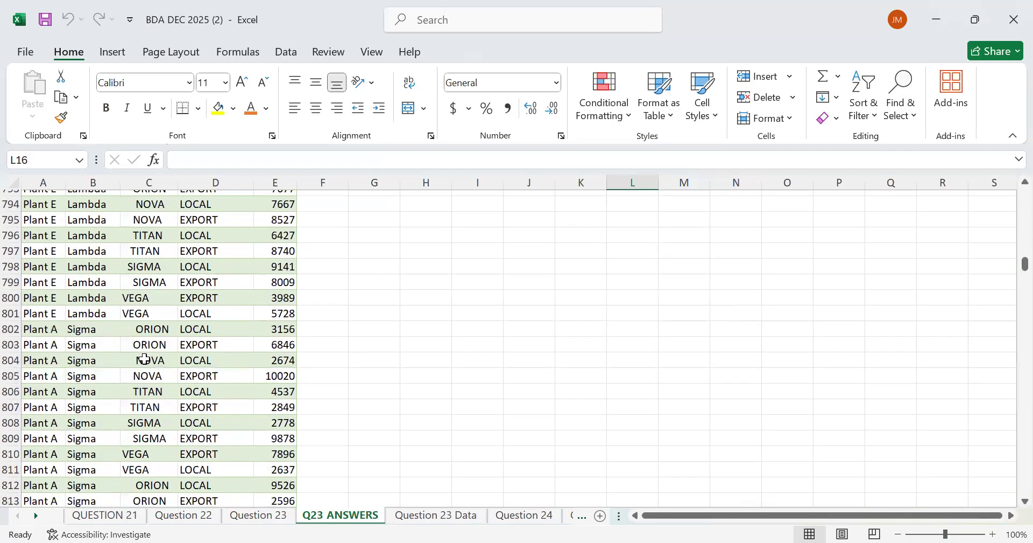
pyautogui.moveTo(1025, 265); pyautogui.dragTo(1011, 522)
pyautogui.scroll(-4, 233, 417)
pyautogui.scroll(3, 233, 417)
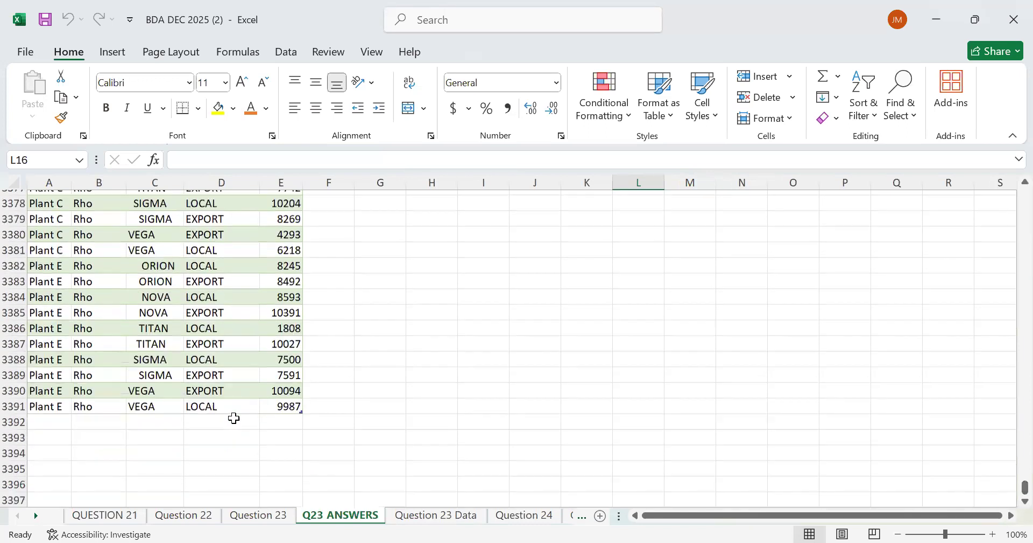
# - Link cell G2 of the Q23 ANSWERS sheet to the (b) label in A16 of the Question 23 sheet
pyautogui.click(436, 345)
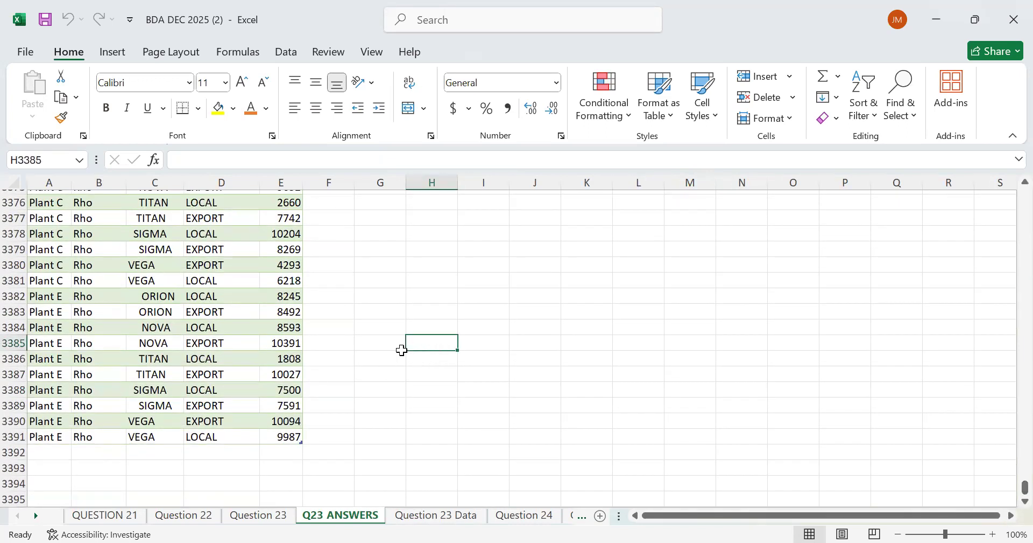
pyautogui.scroll(3, 402, 350)
pyautogui.scroll(4, 838, 362)
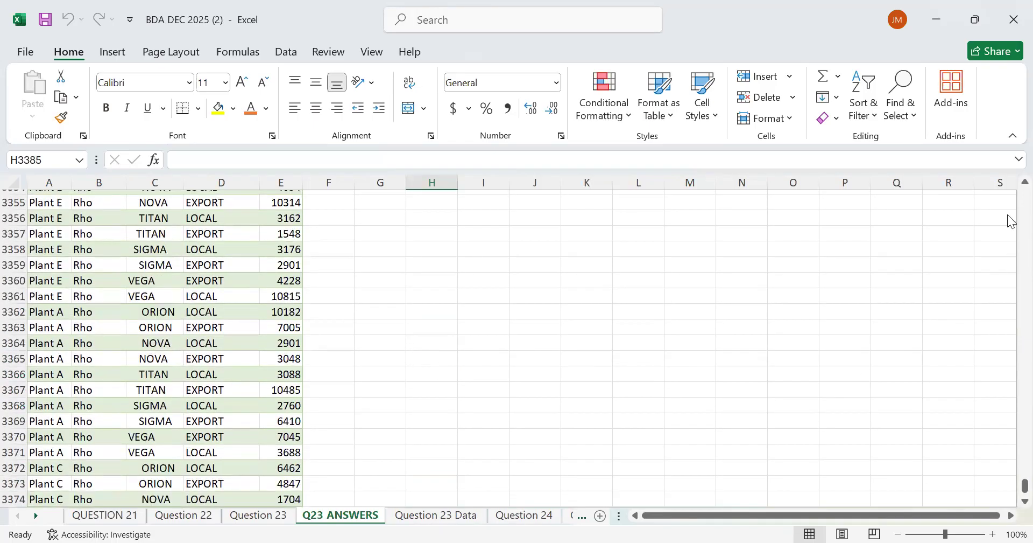
pyautogui.moveTo(1025, 486); pyautogui.dragTo(1020, 193)
pyautogui.click(436, 213)
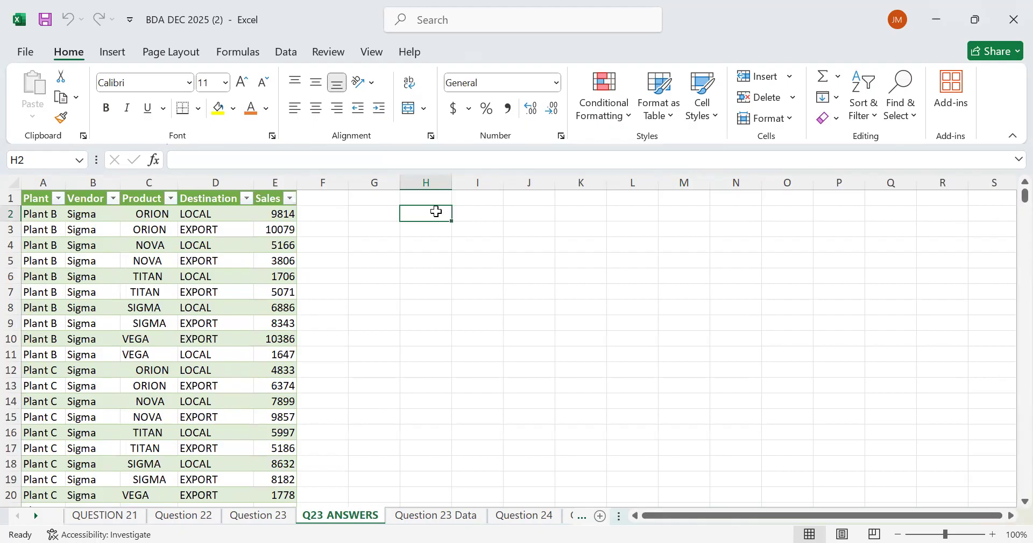
pyautogui.click(389, 216)
pyautogui.write('=')
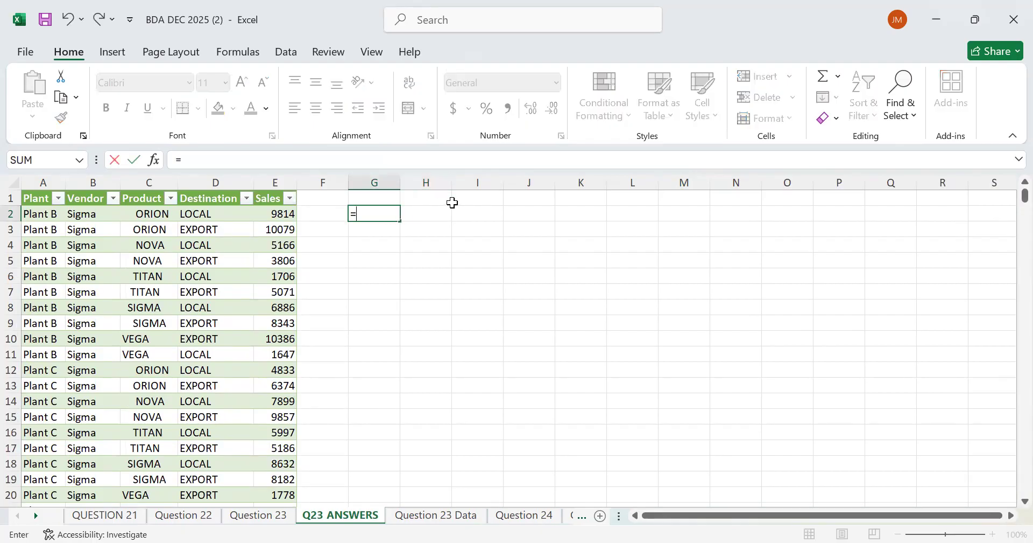
pyautogui.click(259, 515)
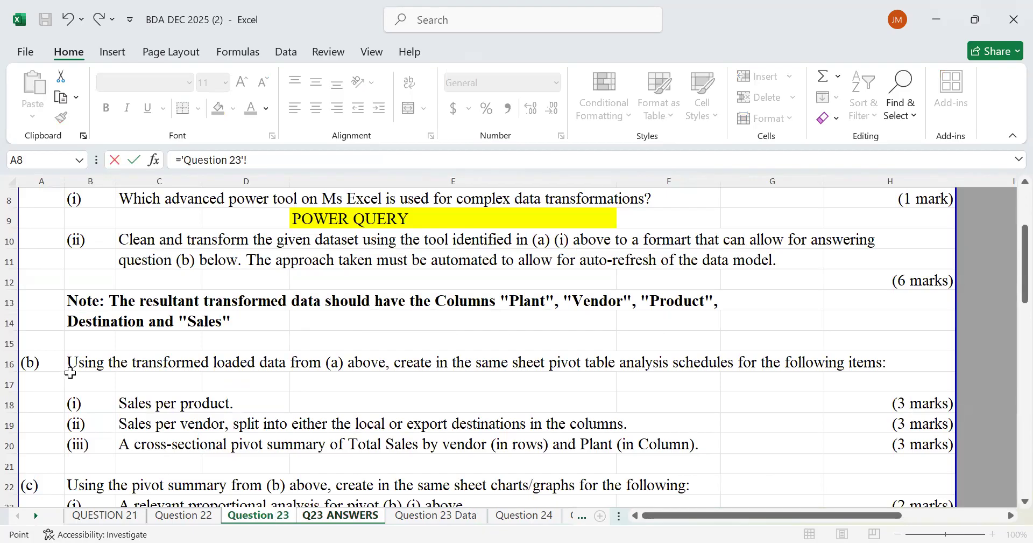
pyautogui.click(47, 363)
pyautogui.press('Return')
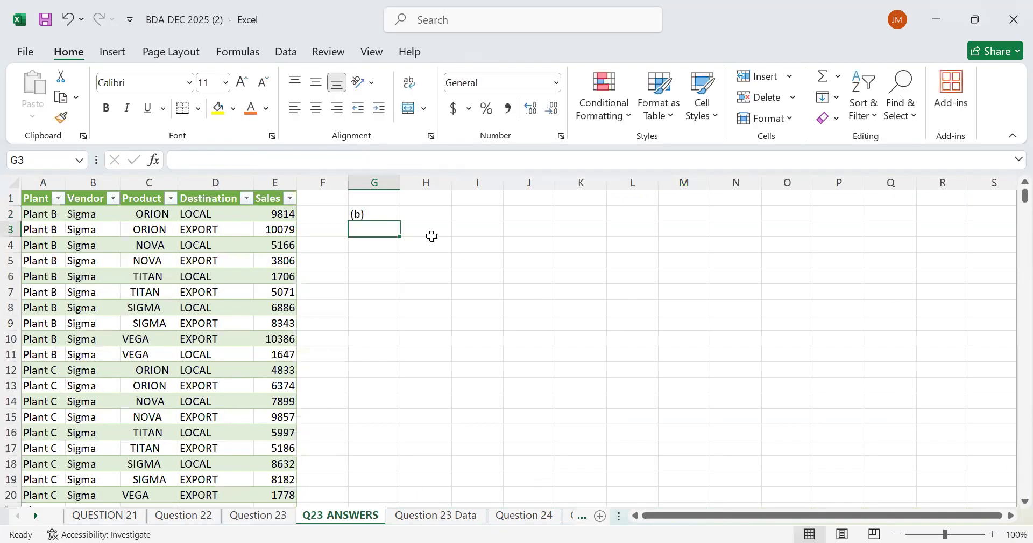
# - Link cell H2 to the part (b) pivot table instruction in B16 of the Question 23 sheet
pyautogui.click(416, 214)
pyautogui.write('=')
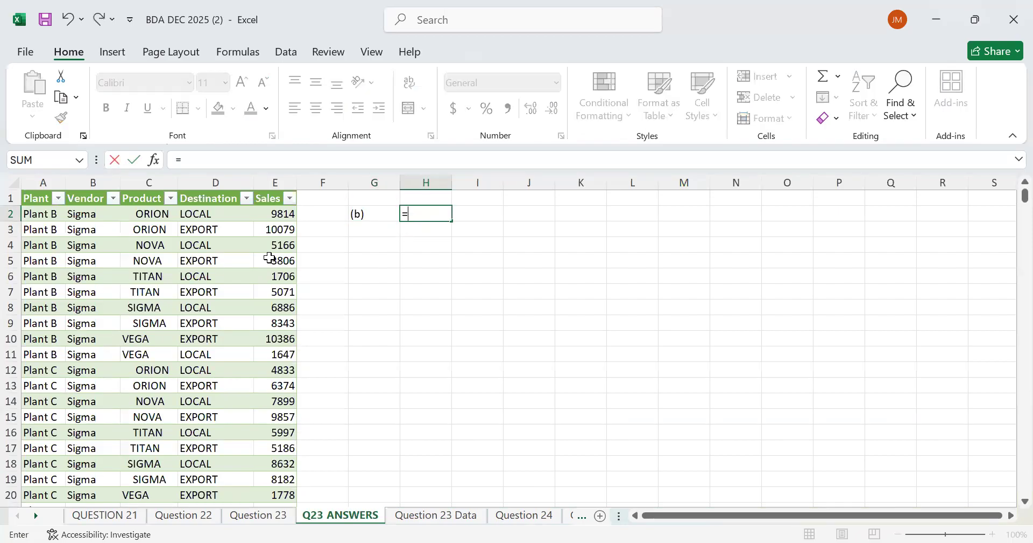
pyautogui.click(258, 514)
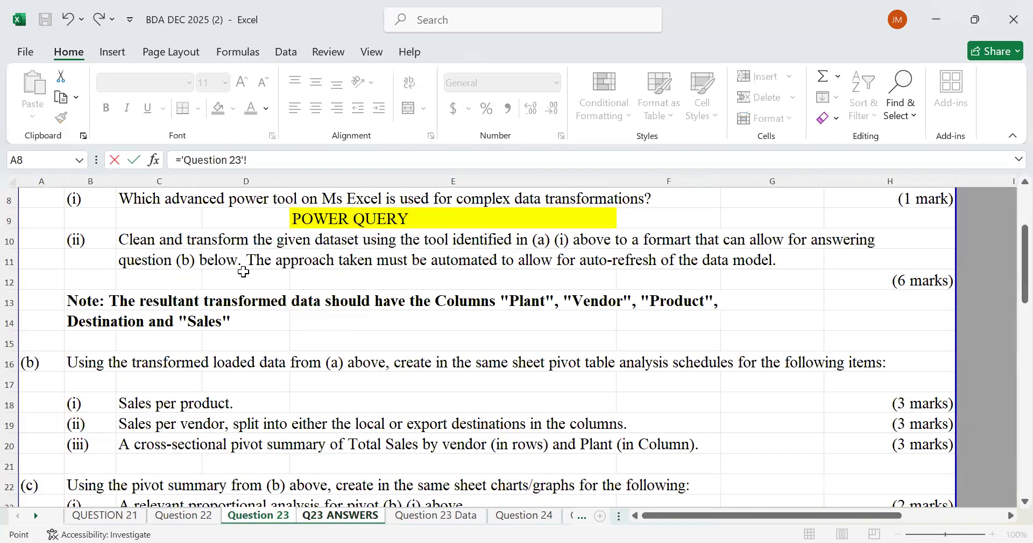
pyautogui.click(76, 356)
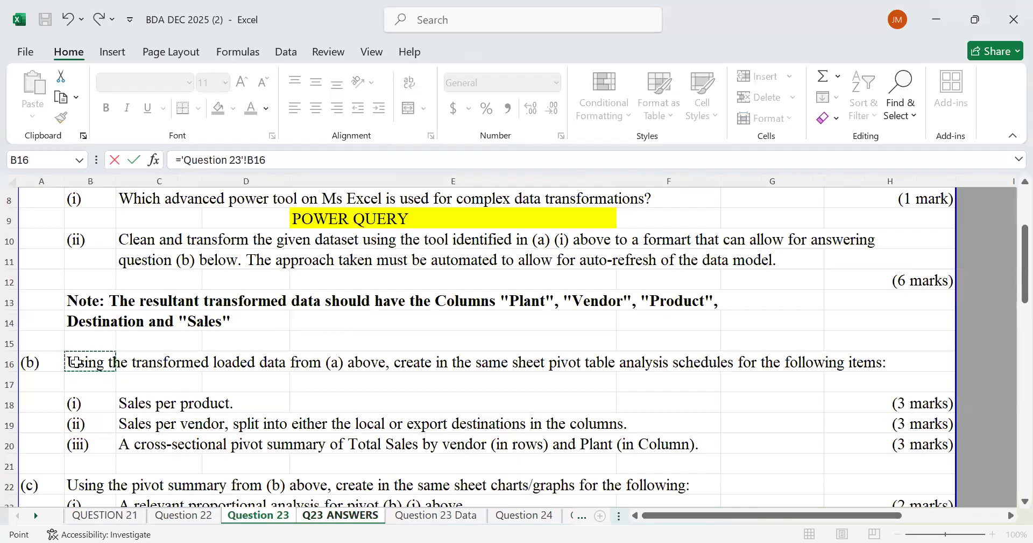
pyautogui.press('Return')
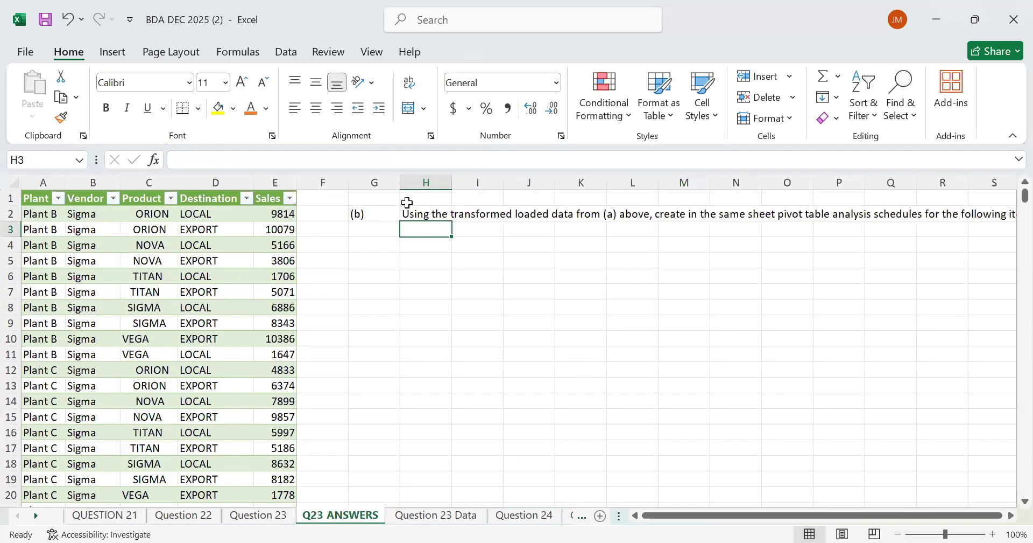
# - Link cell I3 to the (i) item number in B18 of the Question 23 sheet
pyautogui.click(478, 231)
pyautogui.write('=')
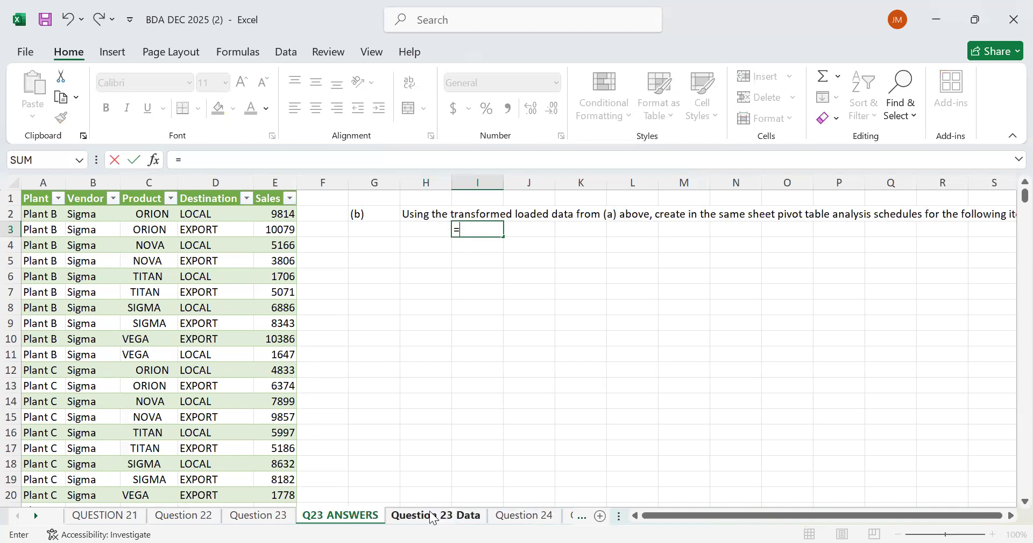
pyautogui.click(400, 514)
pyautogui.click(341, 515)
pyautogui.click(268, 516)
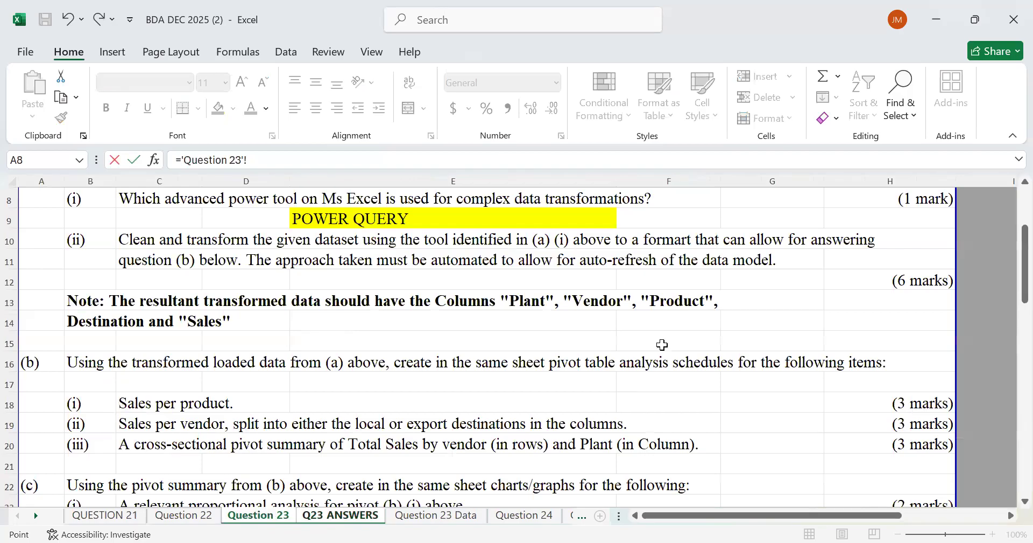
pyautogui.click(76, 405)
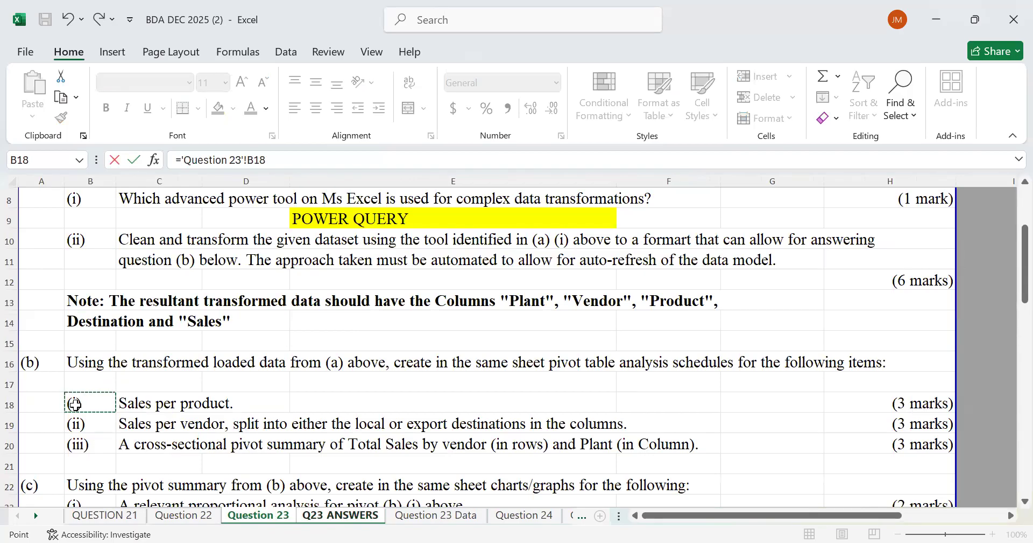
pyautogui.press('Return')
# - Link cell J3 to the "Sales per product." text in C18 of the Question 23 sheet
pyautogui.click(530, 230)
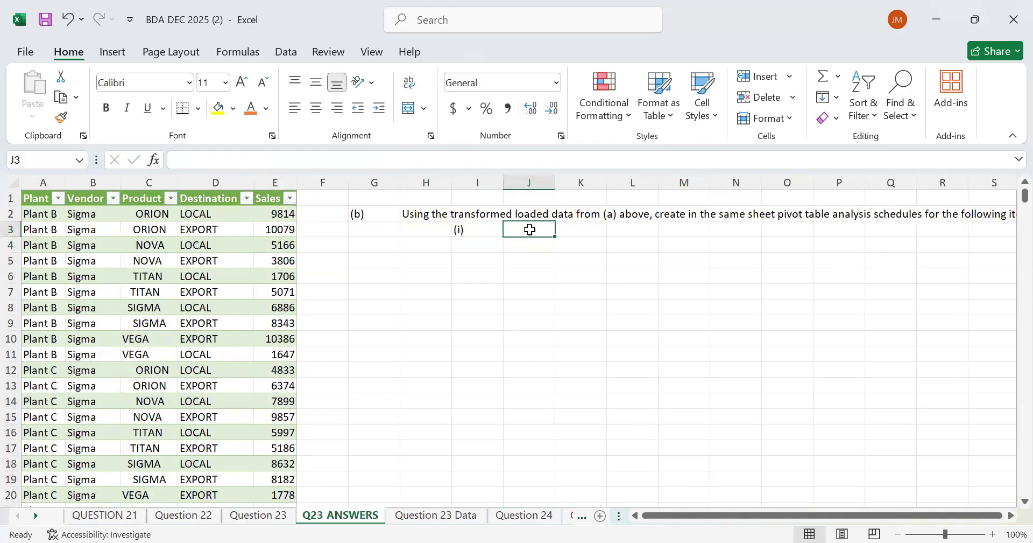
pyautogui.write('=')
pyautogui.click(260, 515)
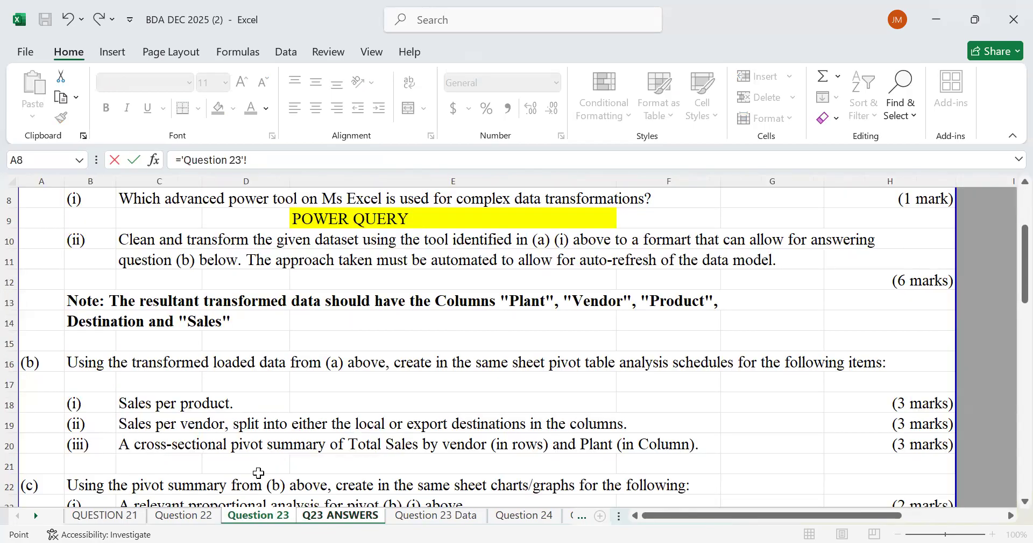
pyautogui.click(144, 400)
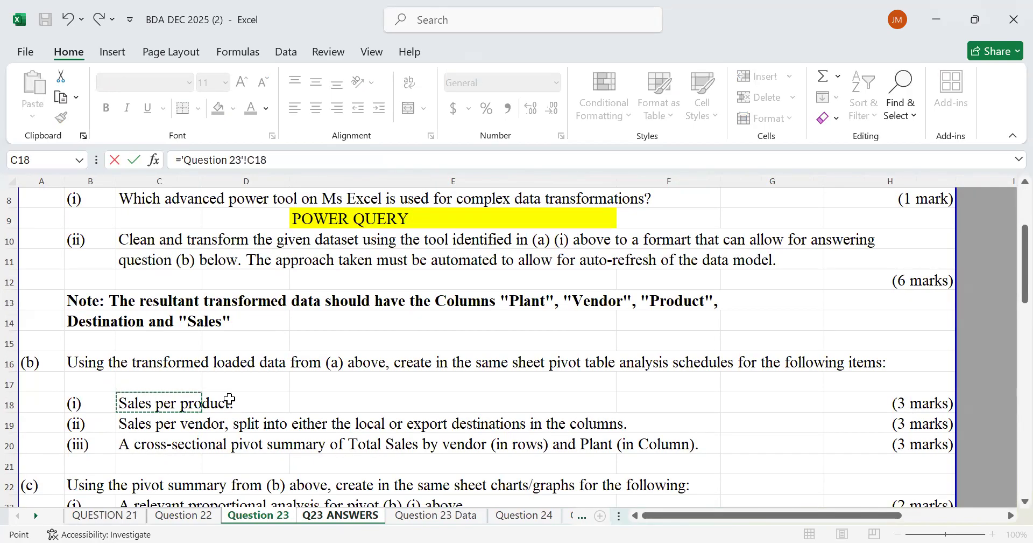
pyautogui.press('Return')
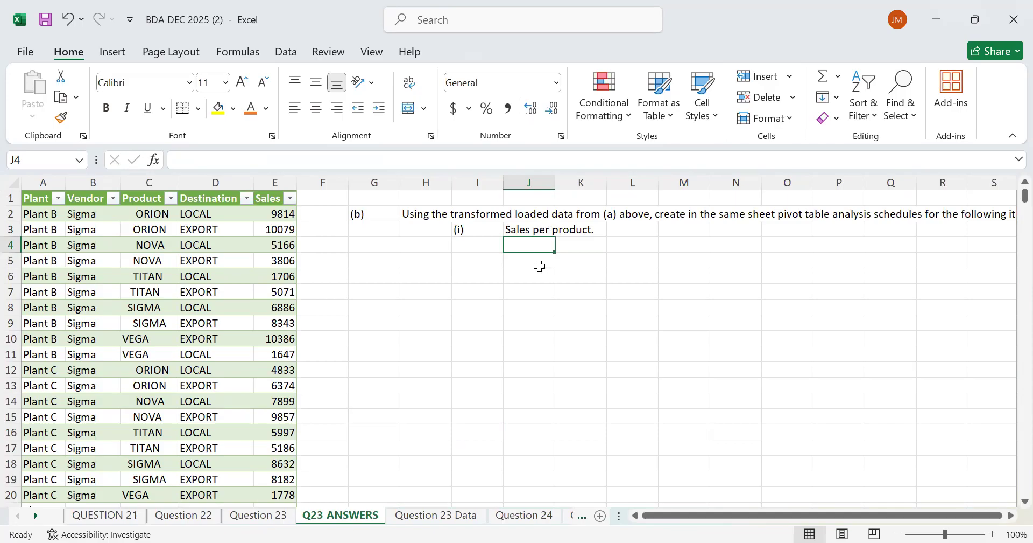
# - Insert a PivotTable from the whole sales table, Table1_1, into the existing Q23 ANSWERS sheet at cell J4
pyautogui.click(948, 533)
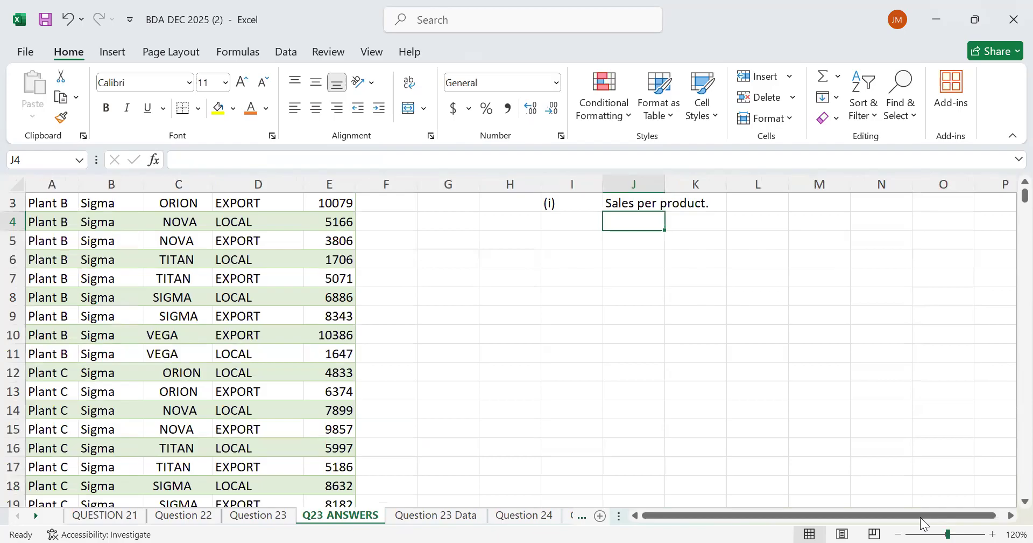
pyautogui.click(934, 533)
pyautogui.click(327, 238)
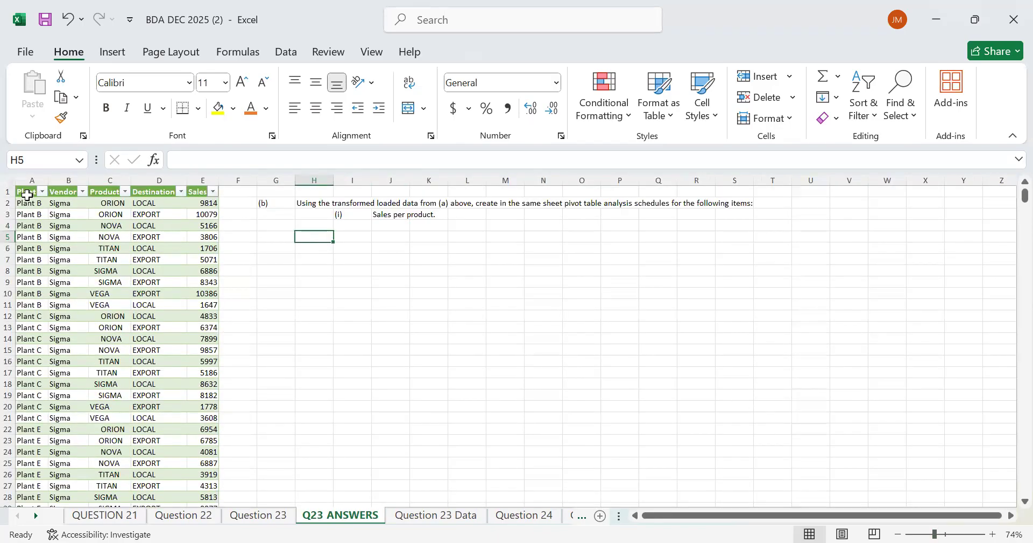
pyautogui.moveTo(27, 194); pyautogui.dragTo(193, 193)
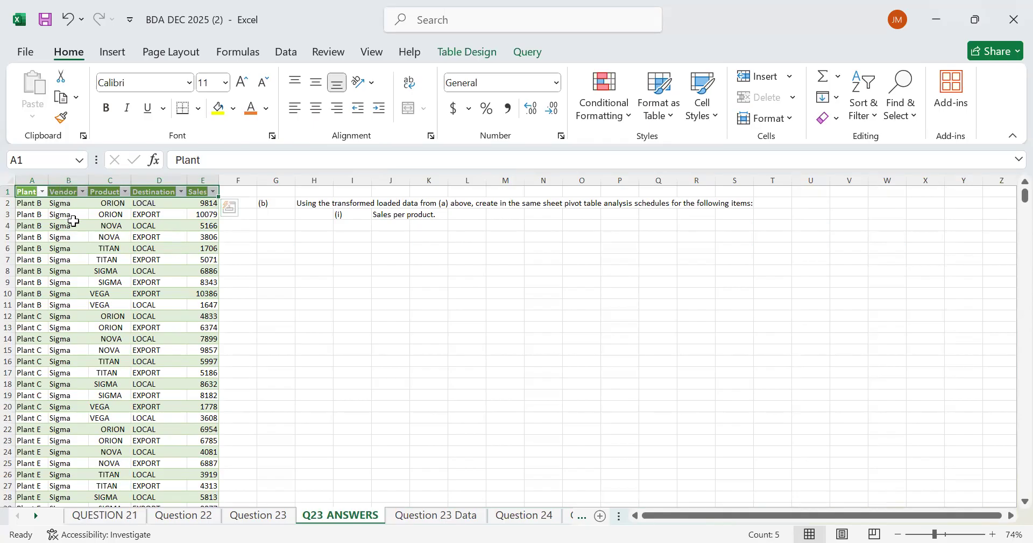
pyautogui.hotkey('ctrl', 'shift', 'Down')
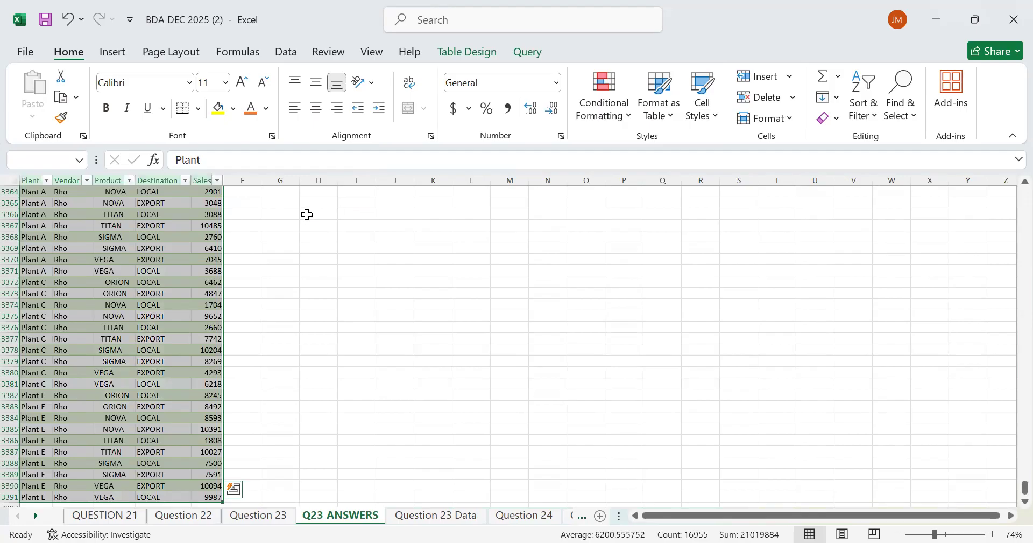
pyautogui.scroll(1, 307, 214)
pyautogui.click(105, 56)
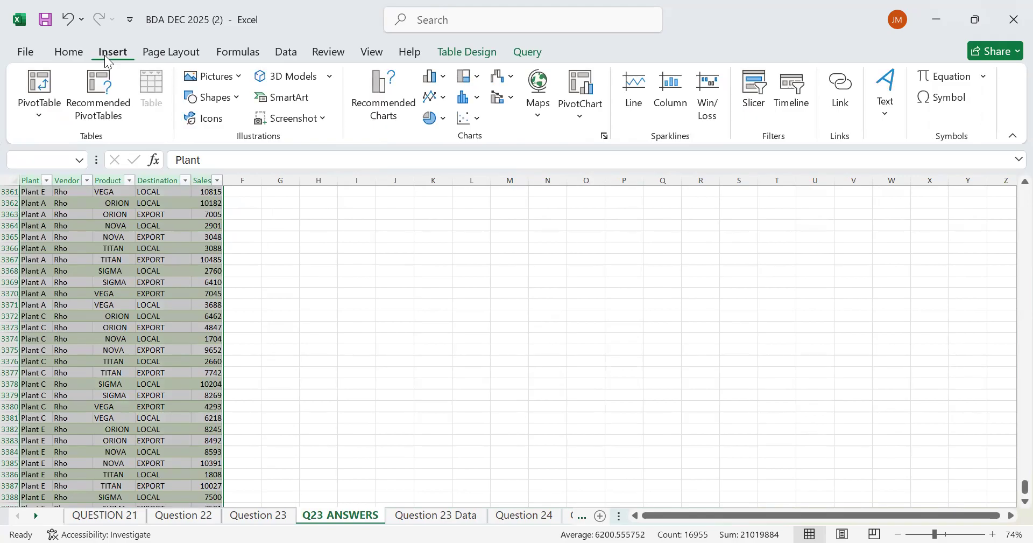
pyautogui.click(44, 106)
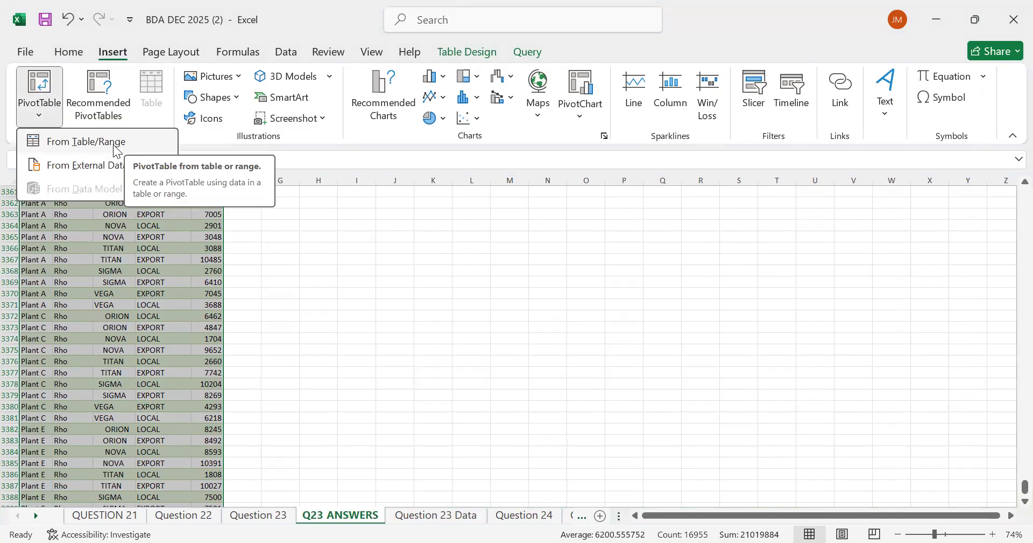
pyautogui.click(115, 146)
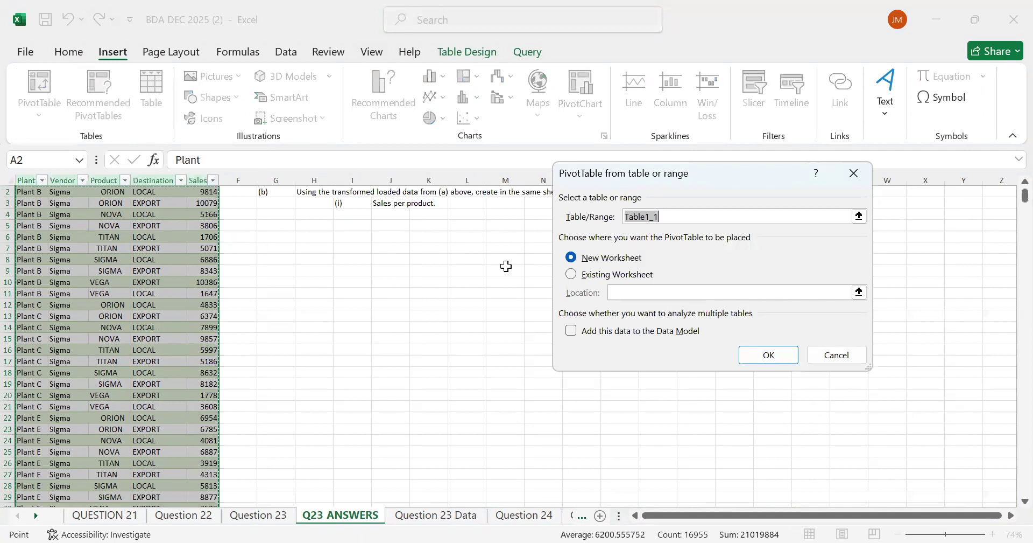
pyautogui.click(571, 274)
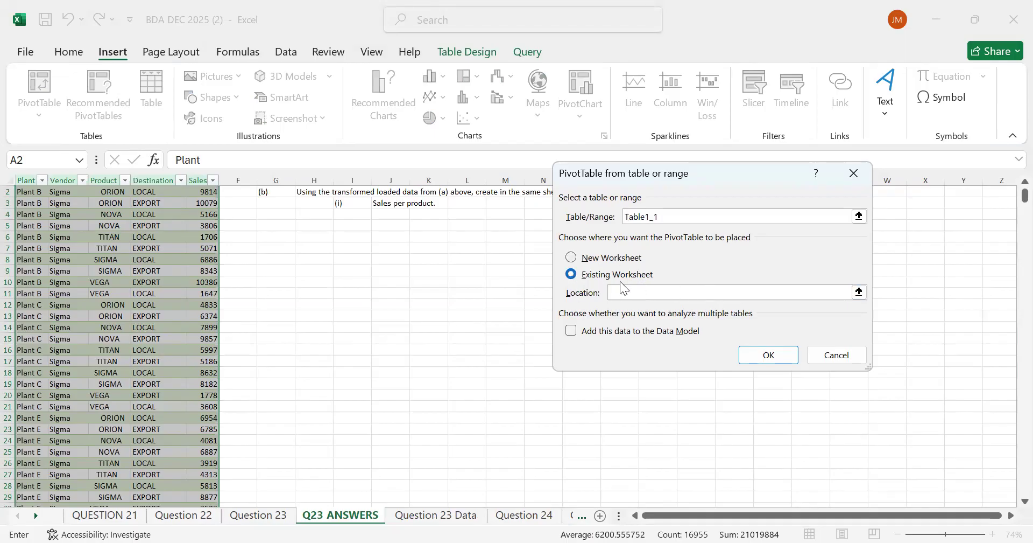
pyautogui.click(376, 214)
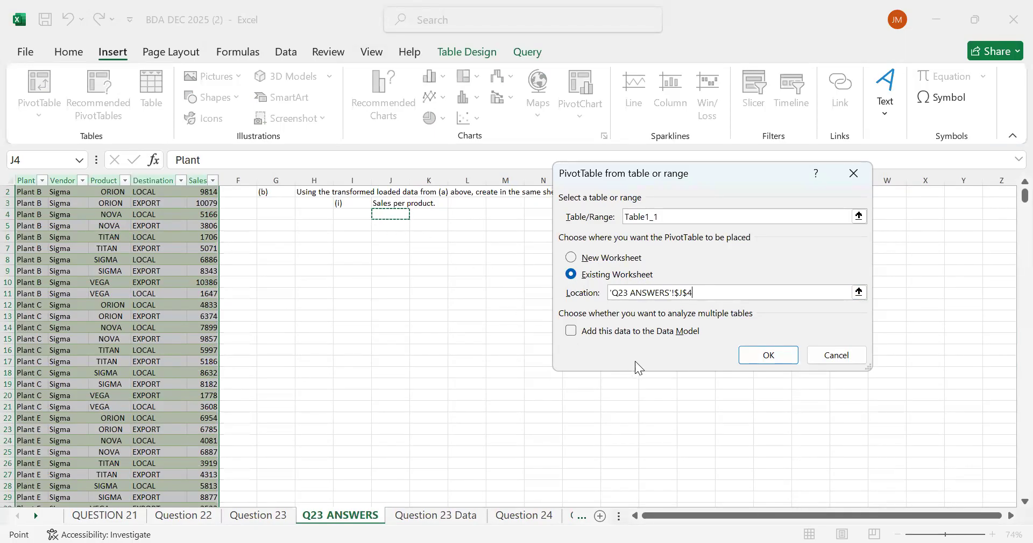
pyautogui.click(769, 357)
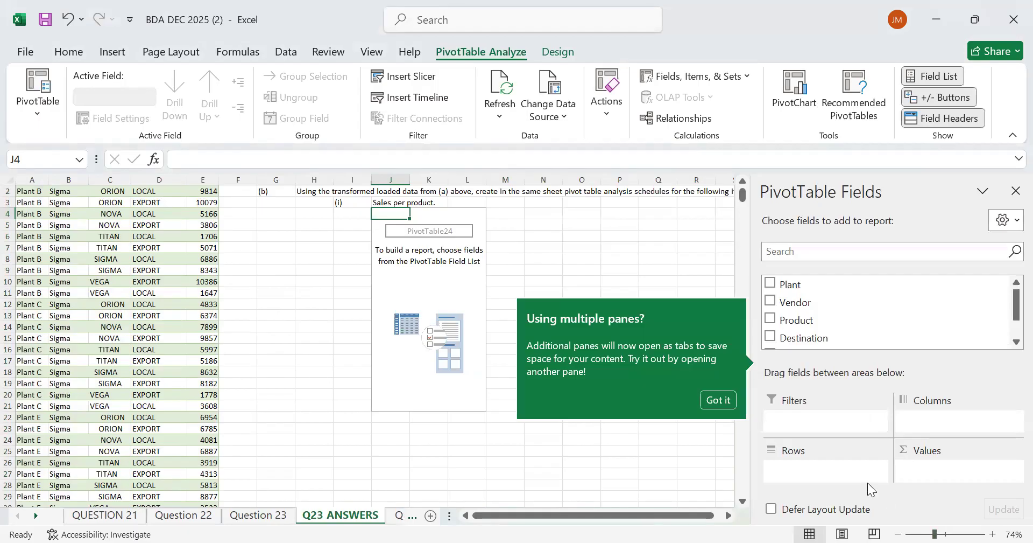
# - Build the sales per product pivot with Product in the rows and Sum of Sales as the values
pyautogui.click(771, 320)
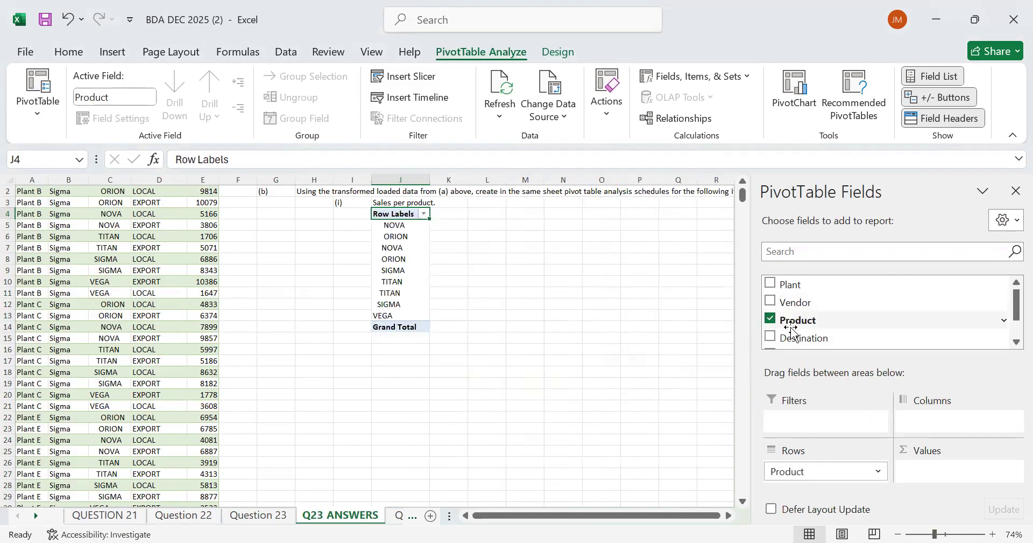
pyautogui.scroll(-1, 794, 331)
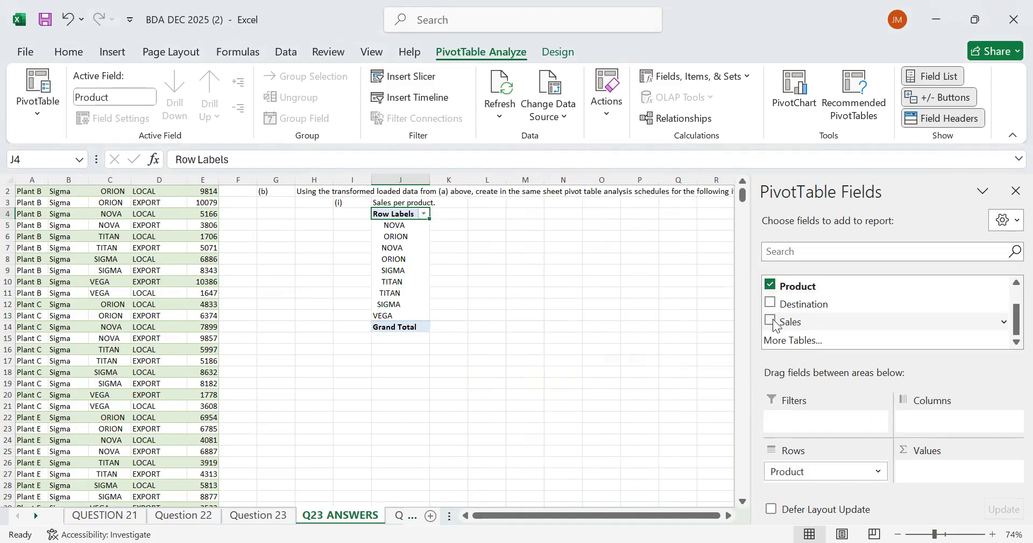
pyautogui.click(770, 321)
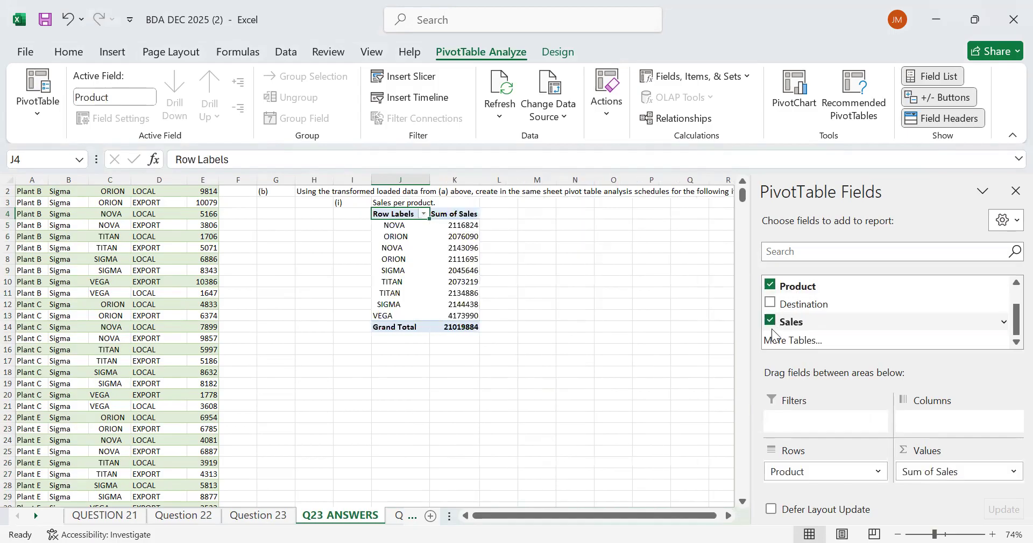
pyautogui.click(537, 326)
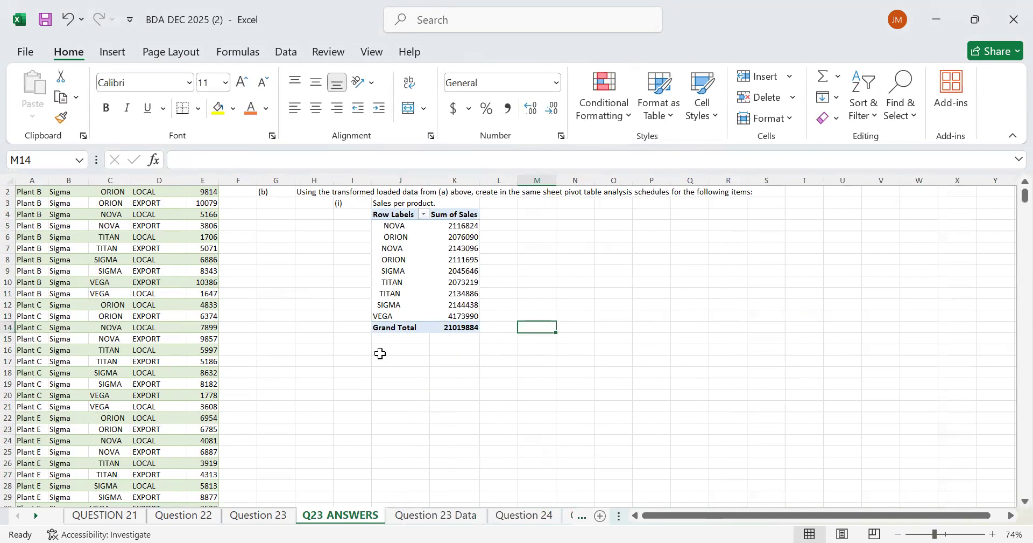
# - Link cell I16 to the (ii) item number in B19 of the Question 23 sheet
pyautogui.click(347, 351)
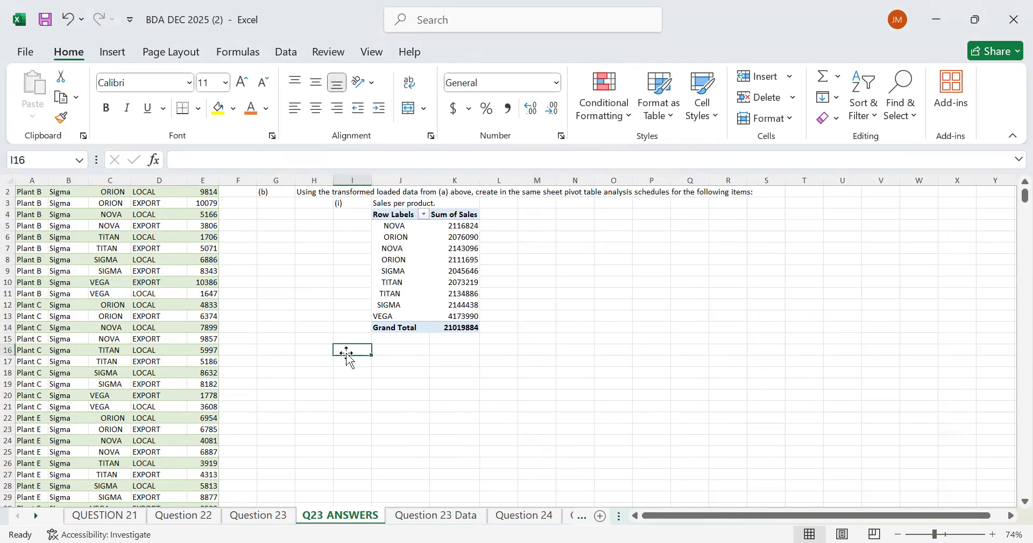
pyautogui.write('=')
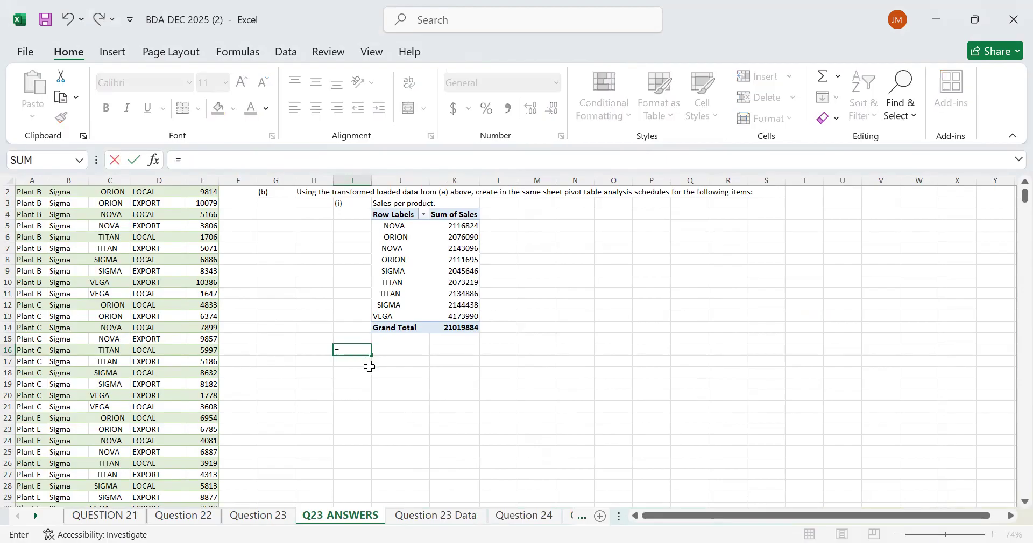
pyautogui.scroll(-1, 180, 352)
pyautogui.scroll(-1, 180, 352)
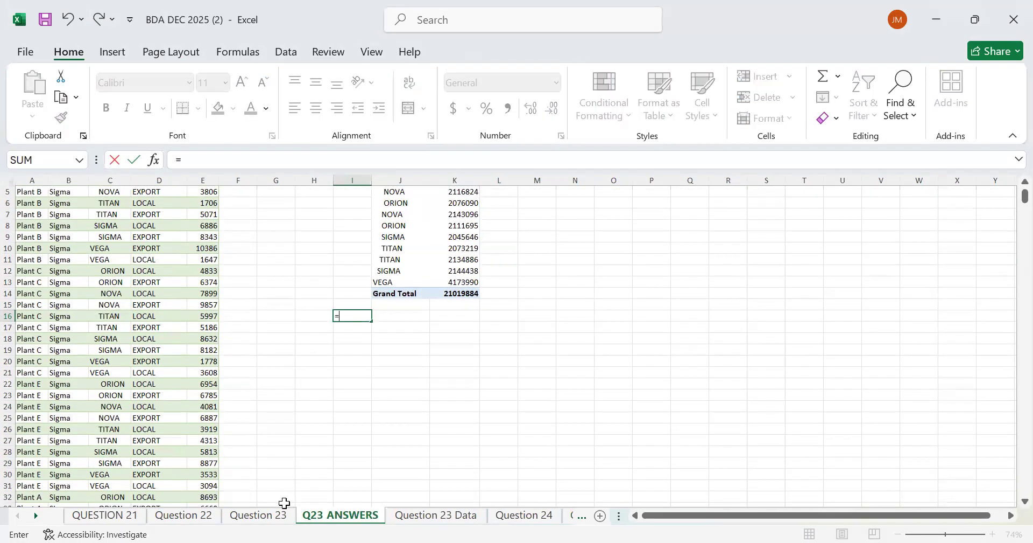
pyautogui.click(284, 515)
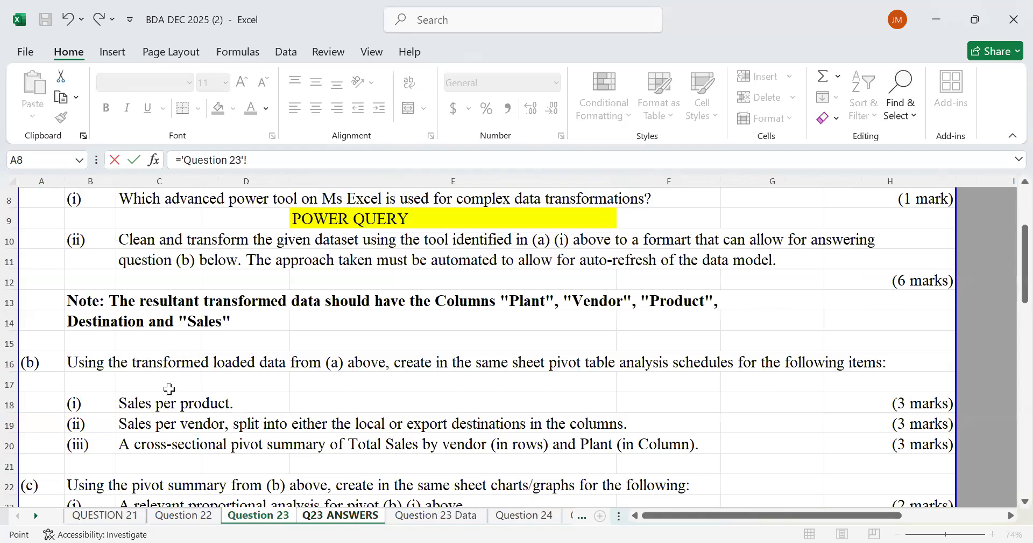
pyautogui.scroll(-1, 170, 389)
pyautogui.click(86, 387)
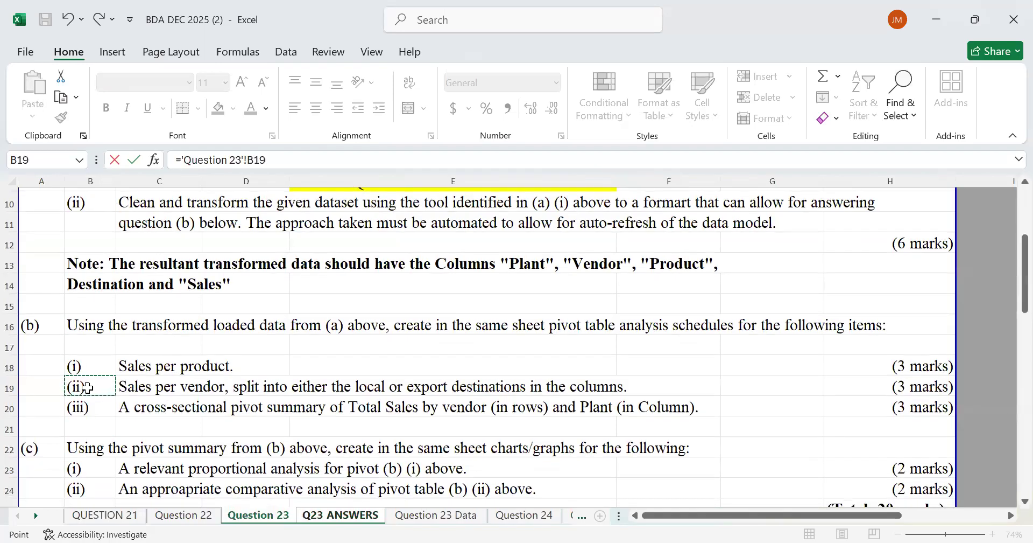
pyautogui.press('Return')
# - Link cell J16 to the sales per vendor item text in C19 of the Question 23 sheet
pyautogui.click(405, 317)
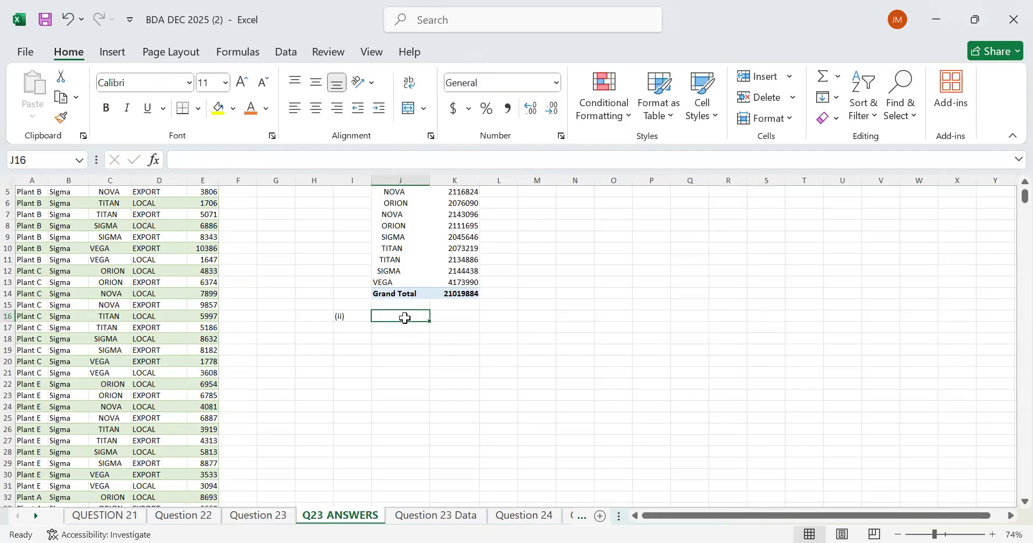
pyautogui.write('=')
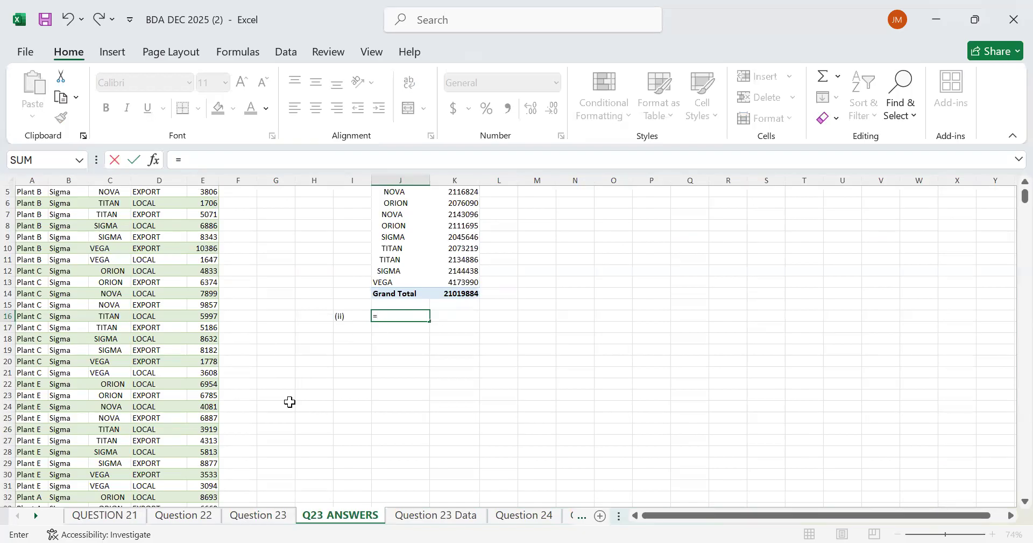
pyautogui.click(261, 513)
pyautogui.click(146, 404)
pyautogui.press('Return')
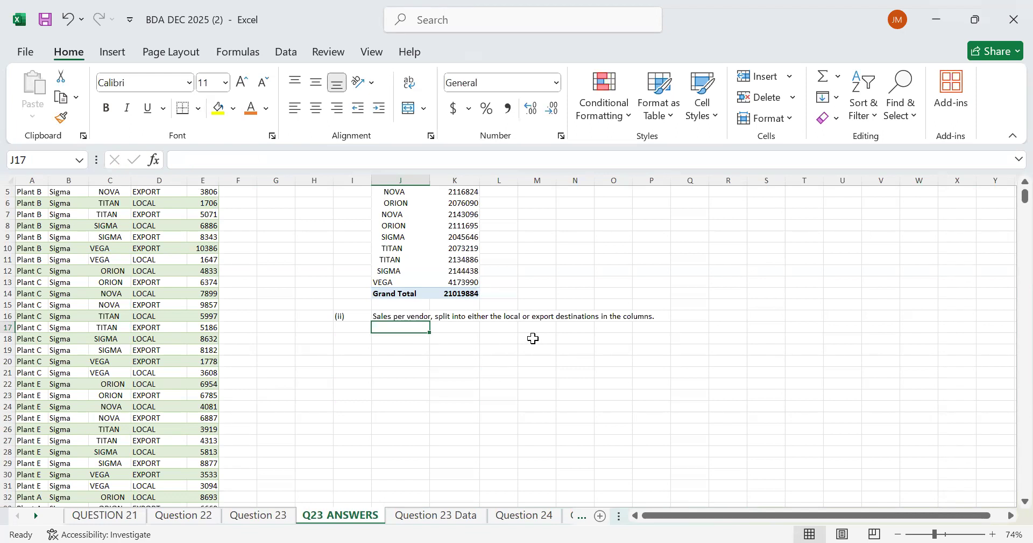
# - Copy the whole sales per product pivot table and paste it at cell J18
pyautogui.scroll(2, 429, 338)
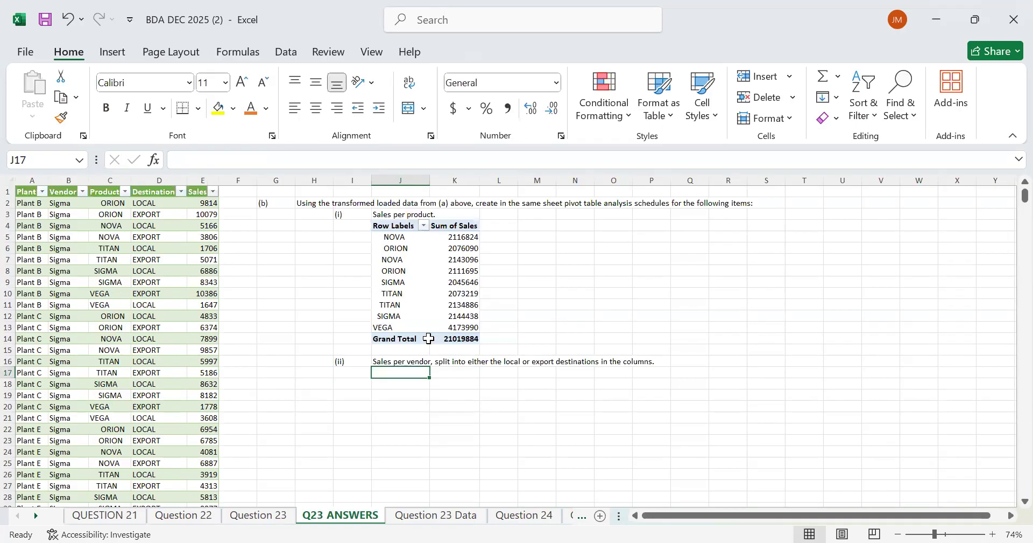
pyautogui.moveTo(382, 225); pyautogui.dragTo(448, 341)
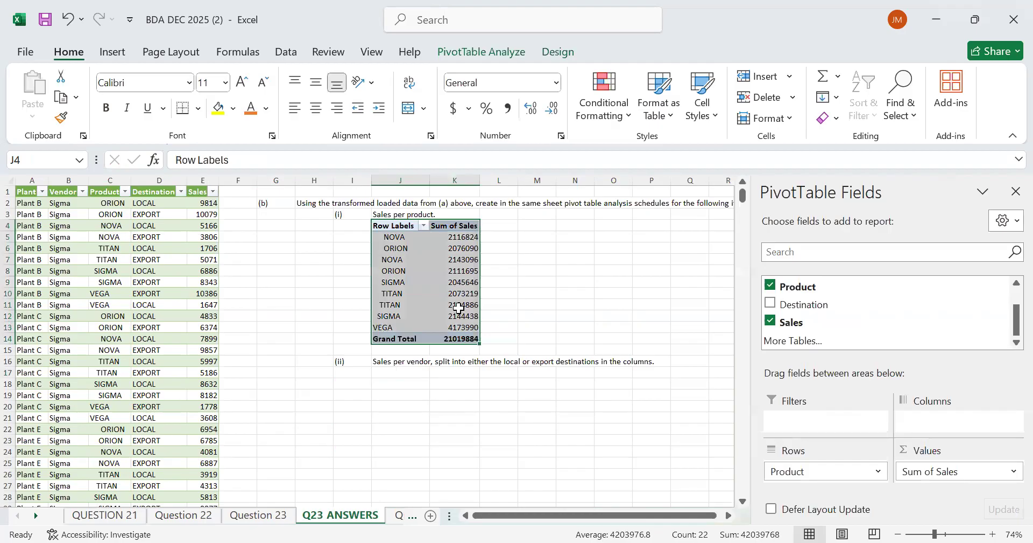
pyautogui.rightClick(458, 307)
pyautogui.click(503, 347)
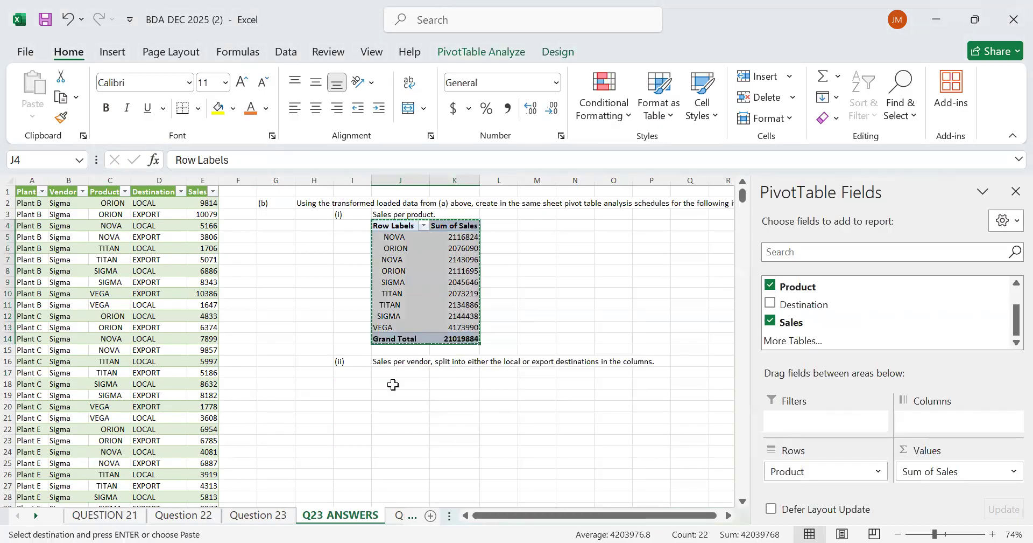
pyautogui.click(392, 382)
pyautogui.rightClick(391, 381)
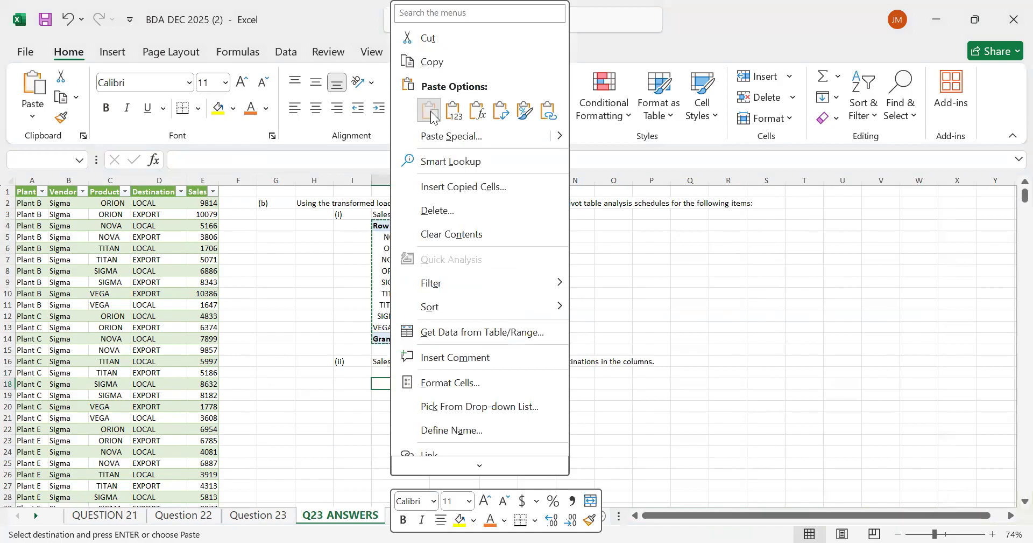
pyautogui.scroll(-3, 438, 335)
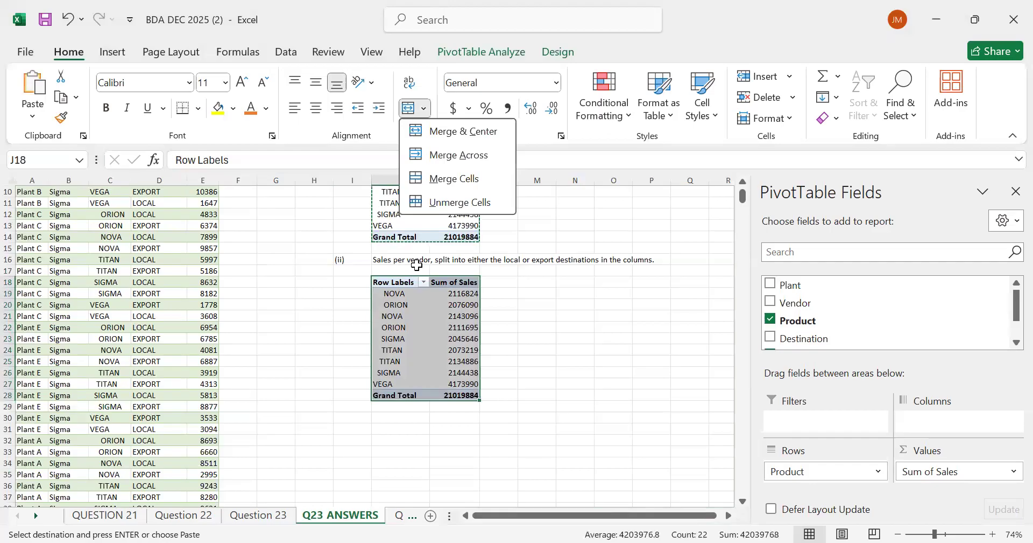
# - Replace Product with Vendor in the copied pivot's rows and add Destination beneath it, keeping Sum of Sales as the values
pyautogui.click(769, 319)
pyautogui.click(771, 300)
pyautogui.scroll(-2, 784, 326)
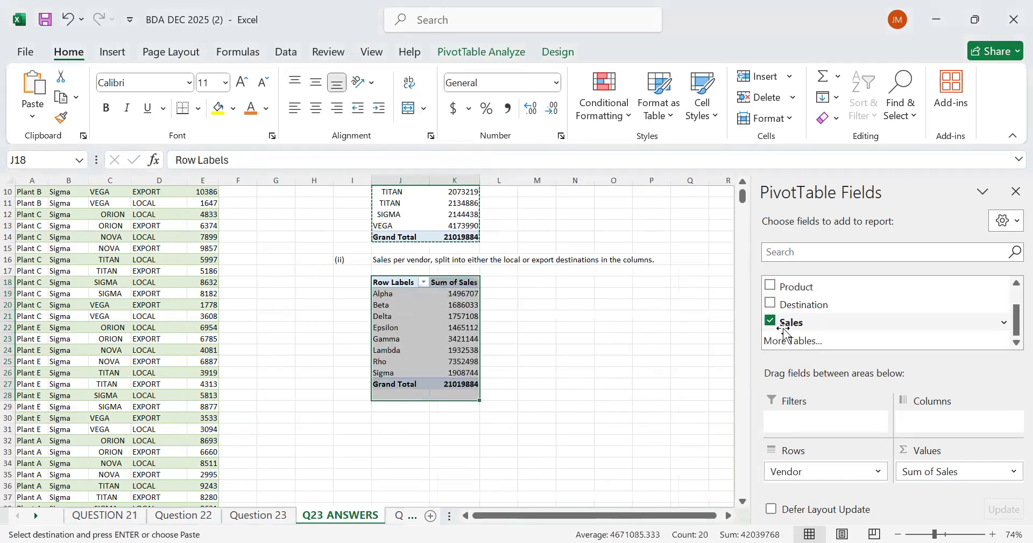
pyautogui.scroll(2, 785, 332)
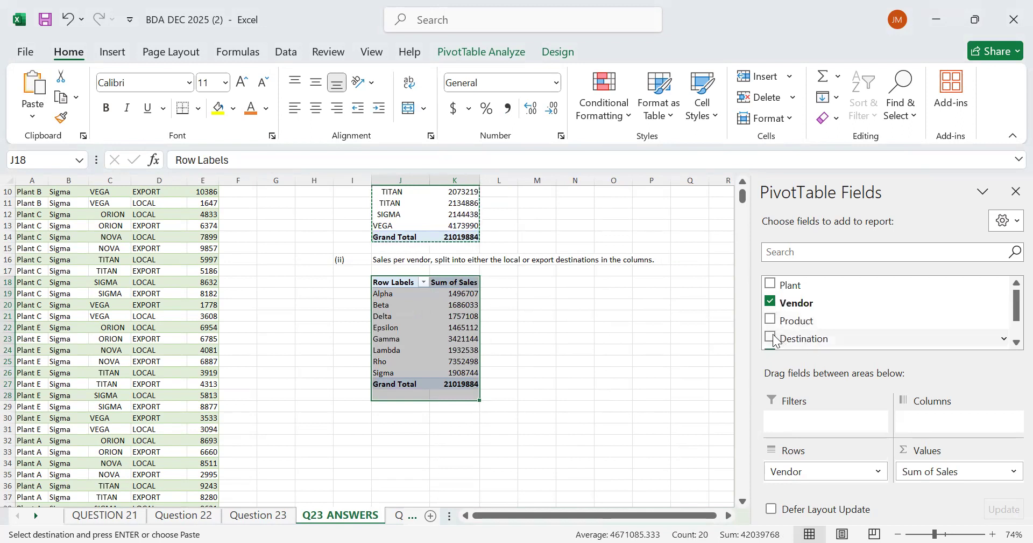
pyautogui.click(771, 337)
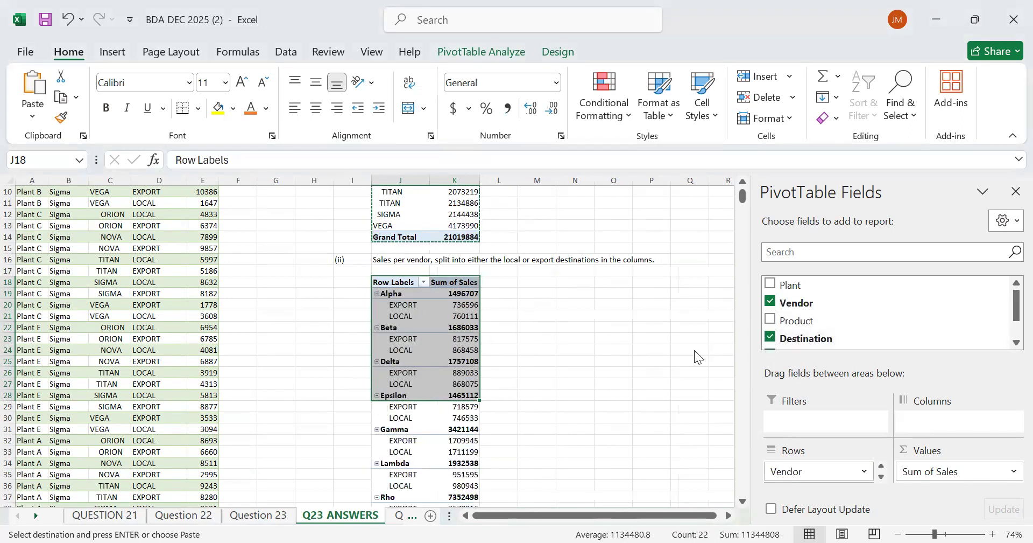
# - Examine the vendor pivot's export and local sales rows through to its grand total
pyautogui.scroll(-3, 695, 356)
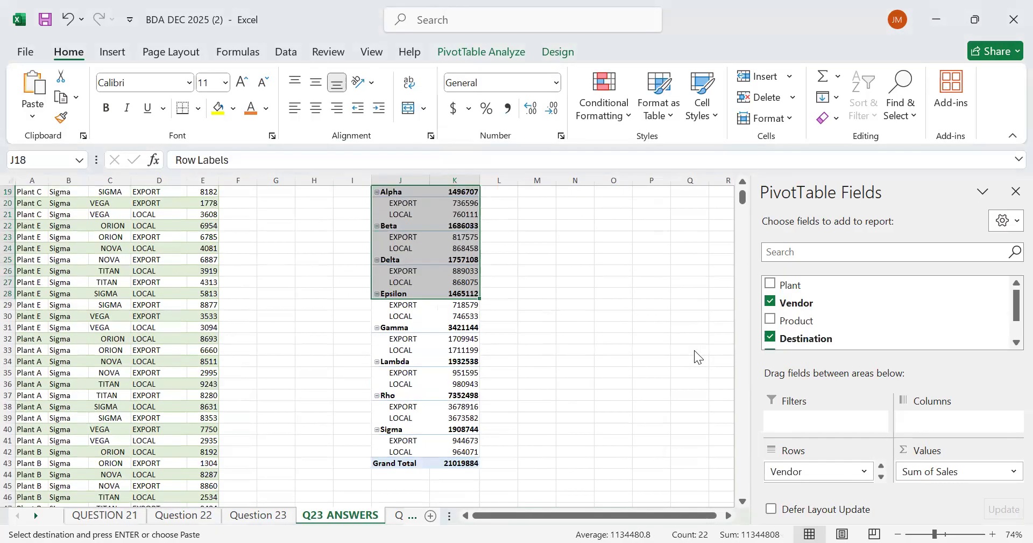
pyautogui.scroll(1, 698, 356)
pyautogui.scroll(-2, 695, 350)
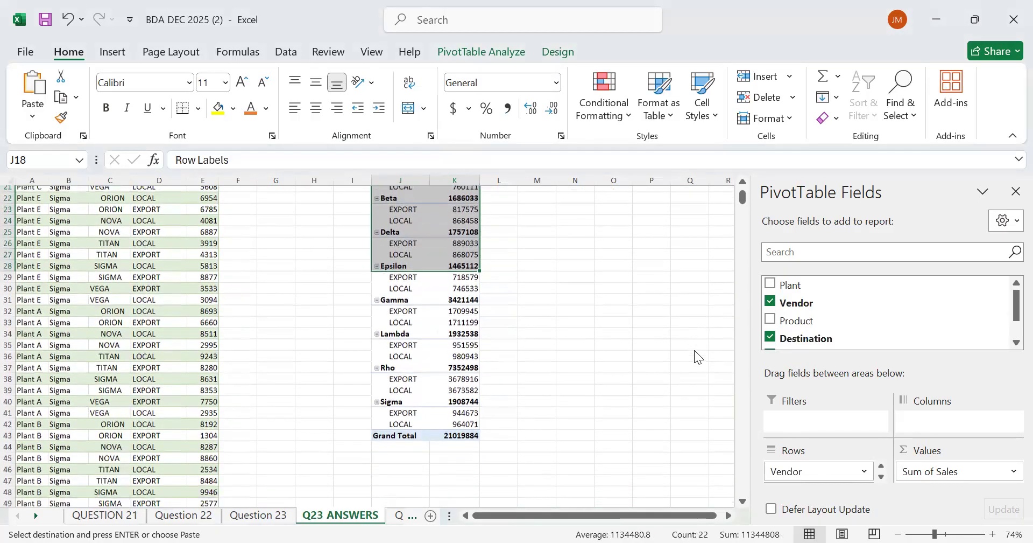
pyautogui.scroll(-1, 795, 315)
pyautogui.scroll(1, 795, 314)
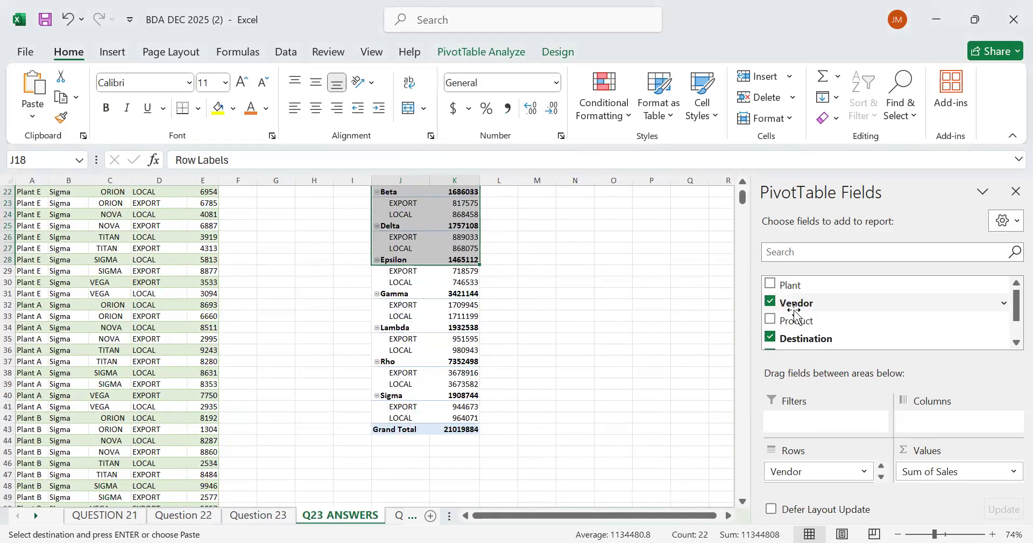
pyautogui.scroll(-1, 803, 315)
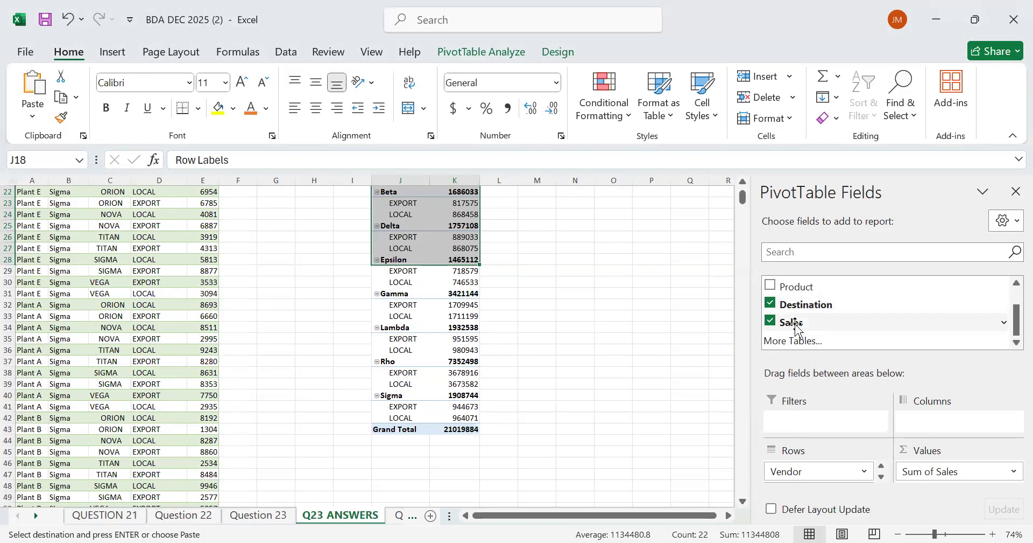
pyautogui.click(530, 393)
pyautogui.scroll(1, 555, 377)
pyautogui.scroll(6, 555, 377)
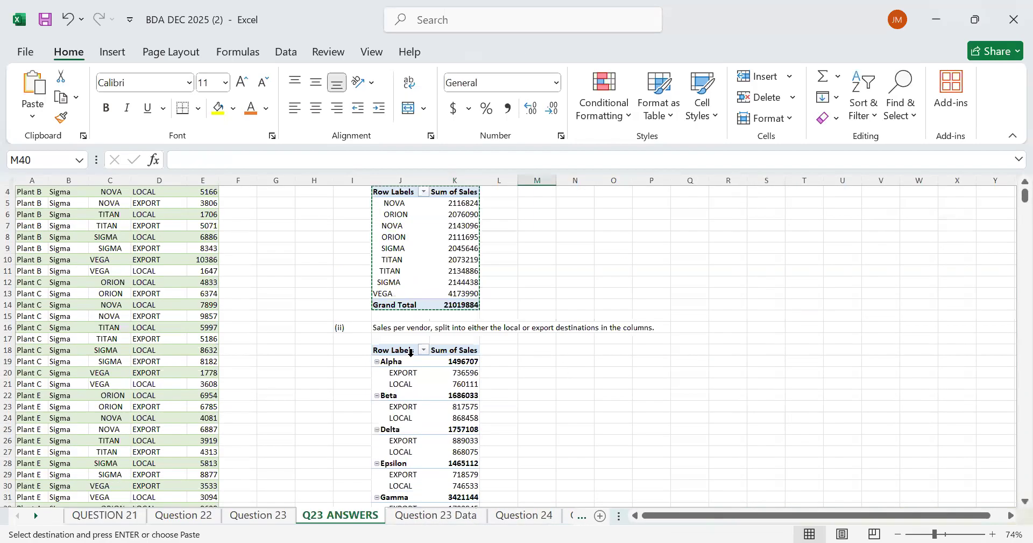
pyautogui.click(565, 262)
pyautogui.doubleClick(533, 293)
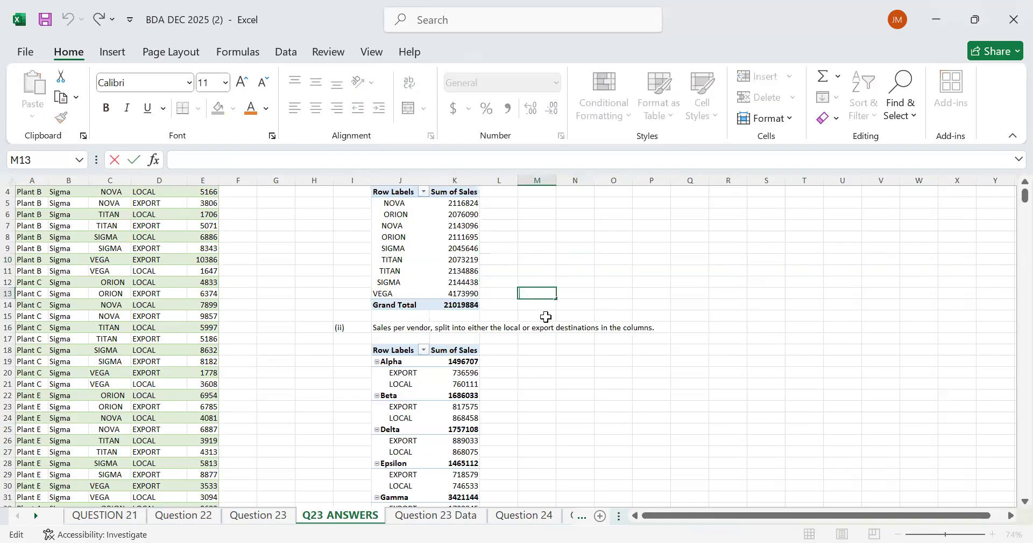
# - Link cell I45 to the (iii) item number in B20 of the Question 23 sheet
pyautogui.scroll(-6, 604, 422)
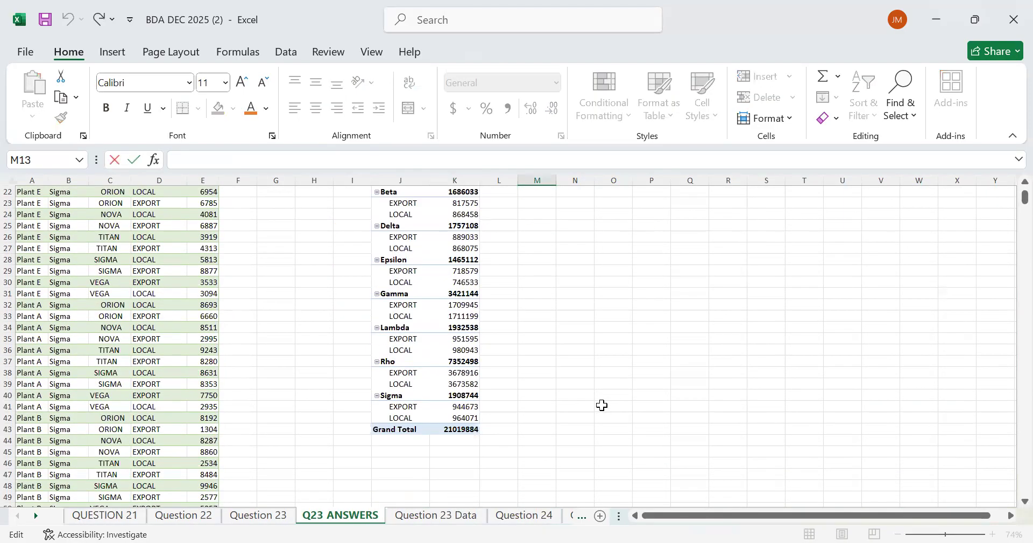
pyautogui.scroll(-3, 602, 405)
pyautogui.click(353, 350)
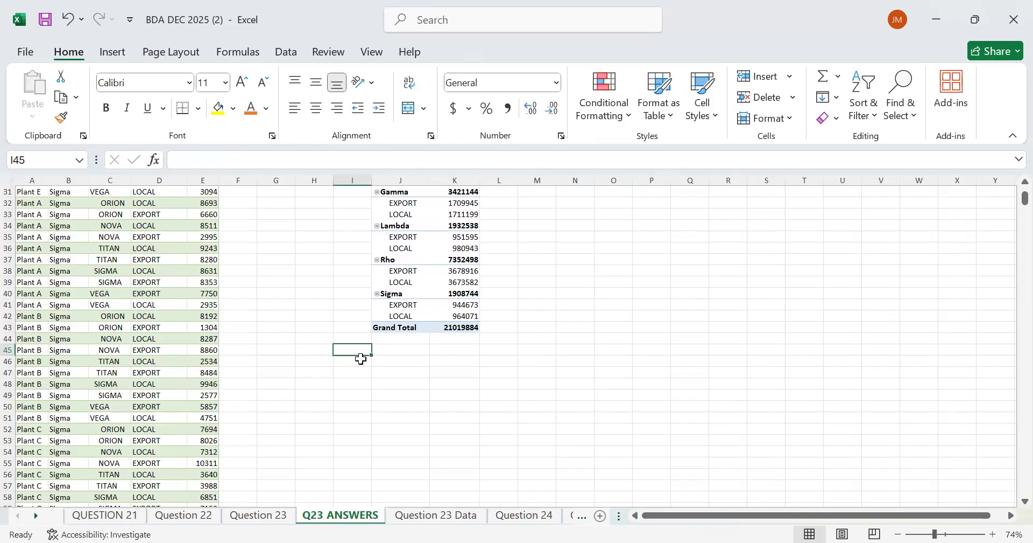
pyautogui.write('=')
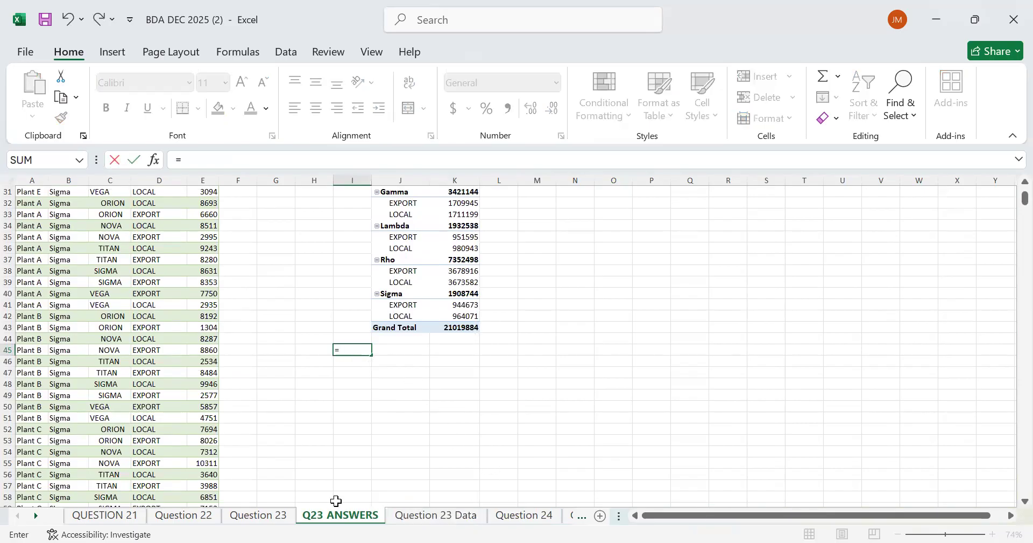
pyautogui.click(282, 515)
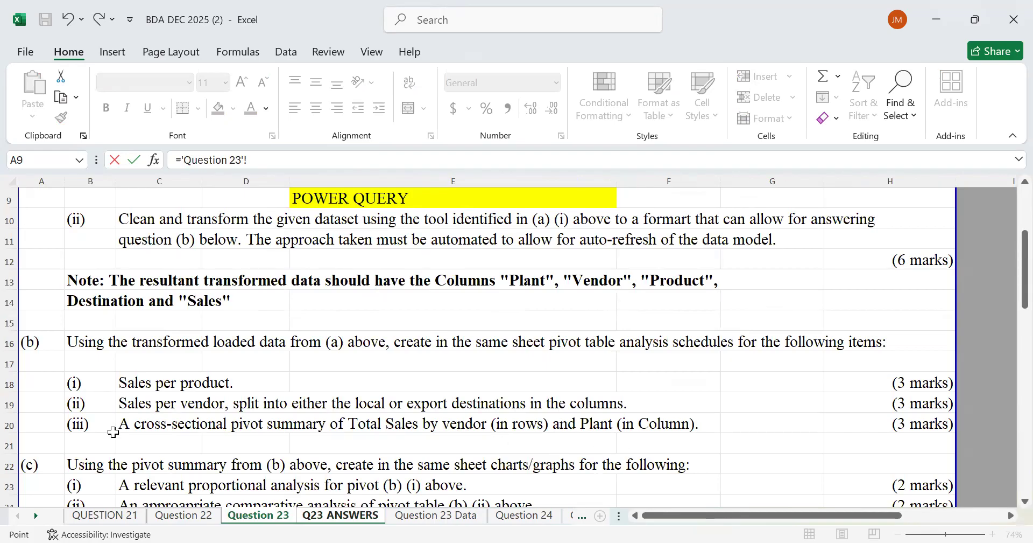
pyautogui.click(87, 427)
pyautogui.press('Return')
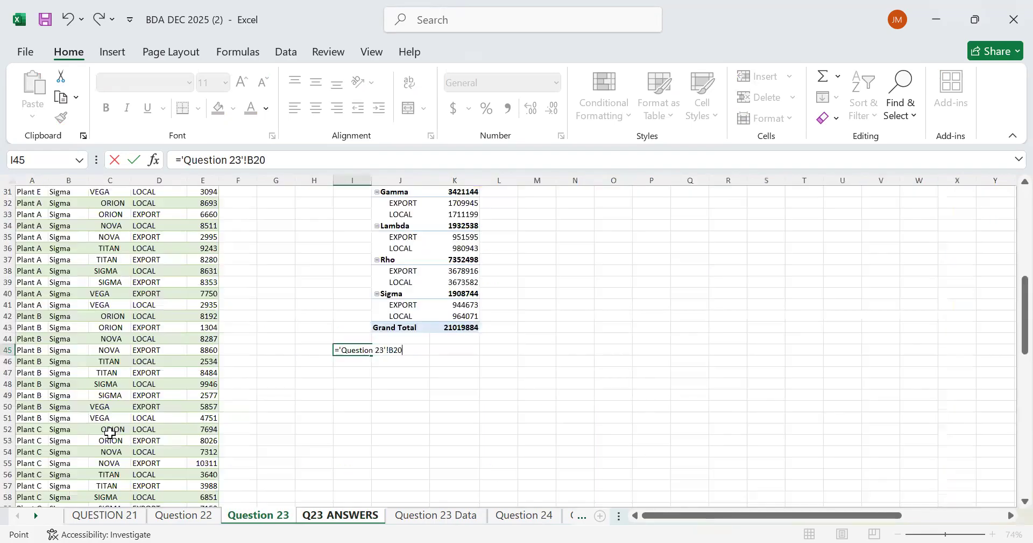
# - Link cell J45 to the cross-sectional pivot summary item text in C20 of the Question 23 sheet
pyautogui.click(385, 351)
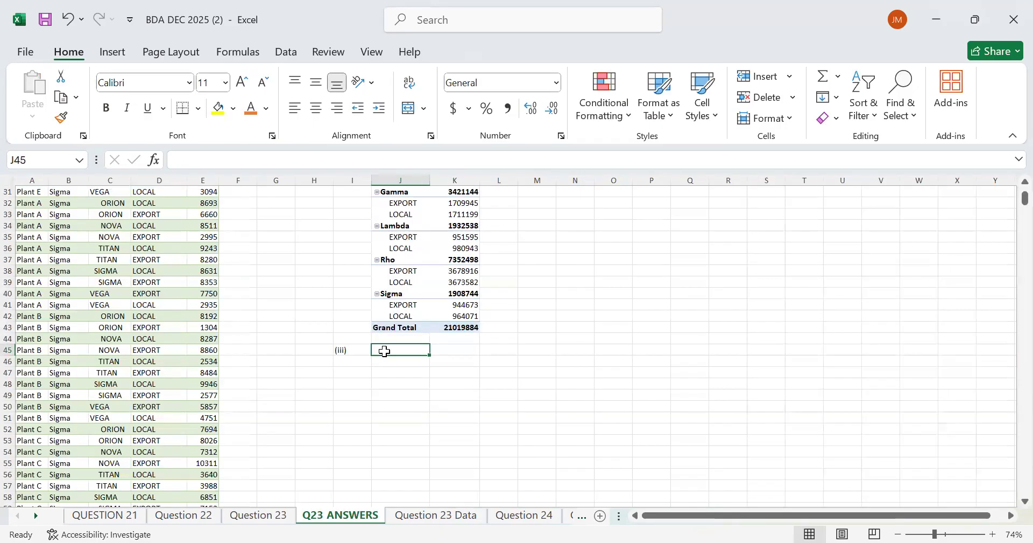
pyautogui.write('=')
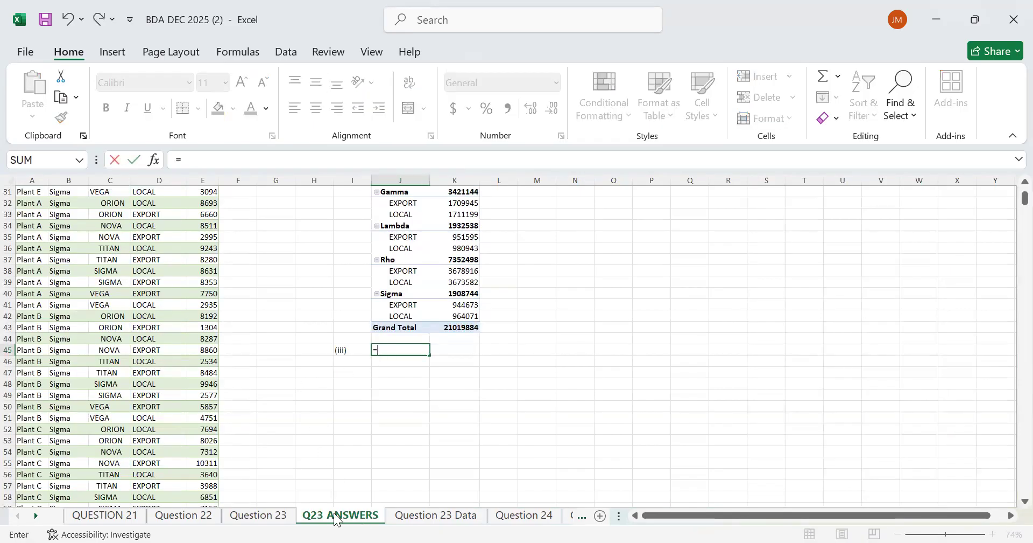
pyautogui.click(272, 519)
pyautogui.click(145, 424)
pyautogui.press('Return')
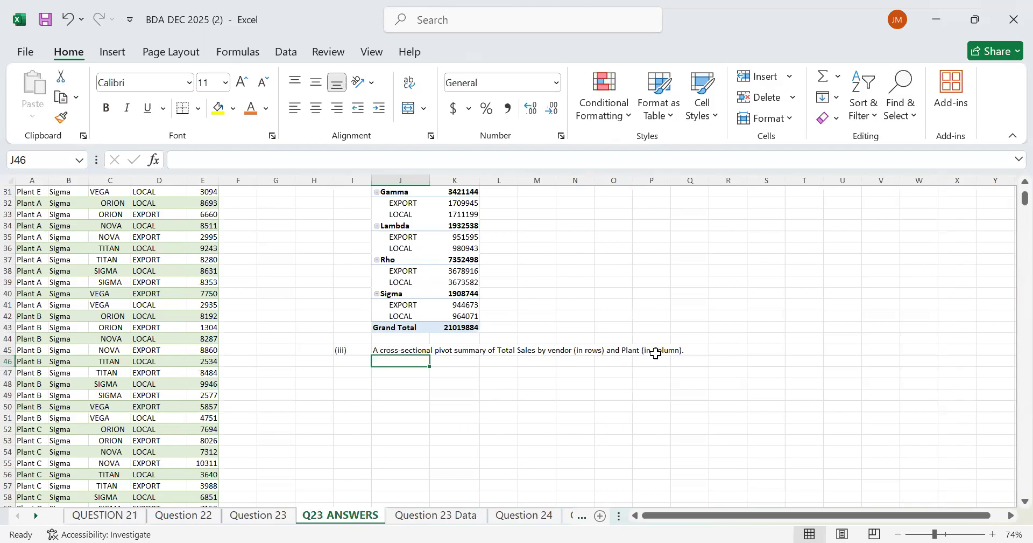
# - Copy the vendor and destination pivot table under item (ii) and paste it at J46 beneath the item (iii) heading
pyautogui.scroll(6, 356, 318)
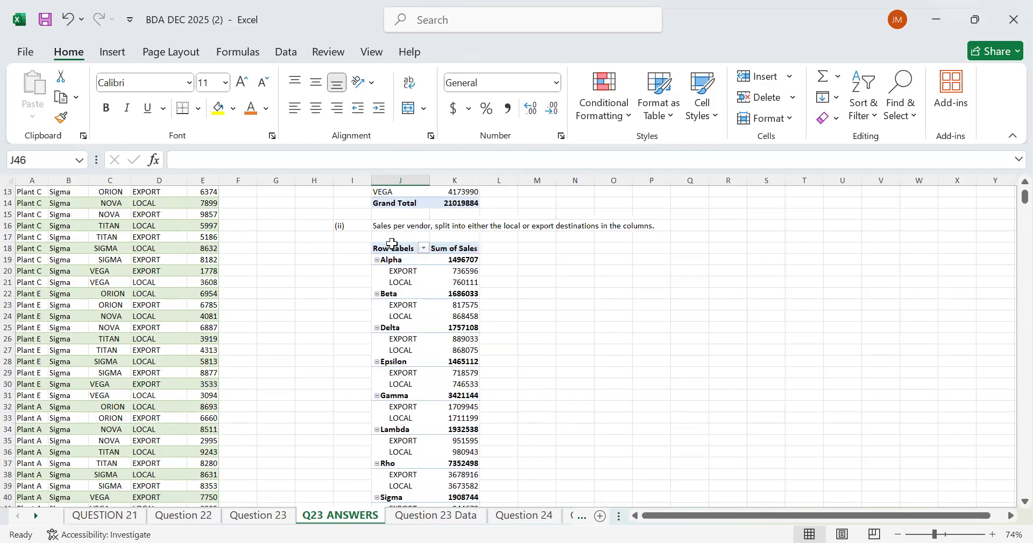
pyautogui.click(397, 247)
pyautogui.moveTo(441, 260); pyautogui.dragTo(457, 489)
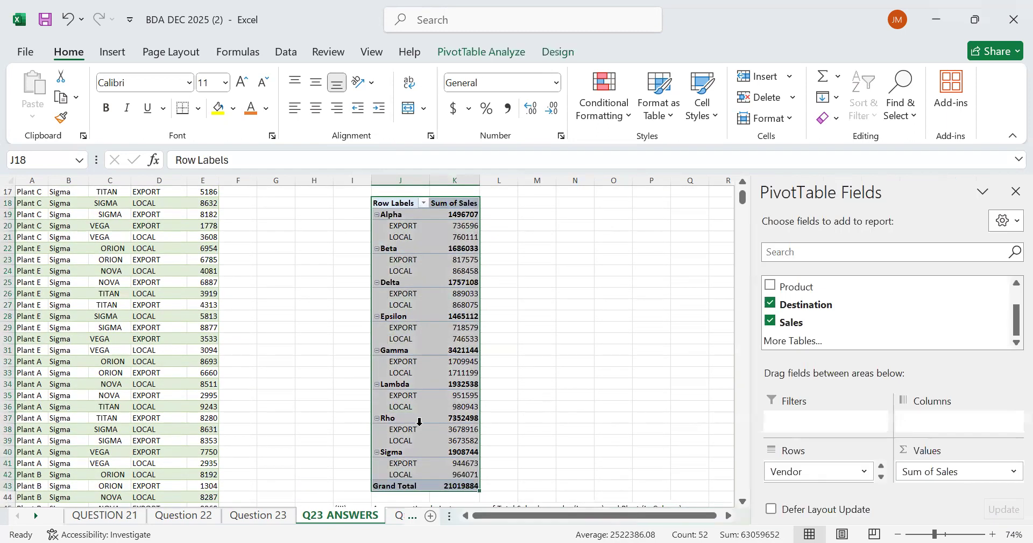
pyautogui.rightClick(480, 347)
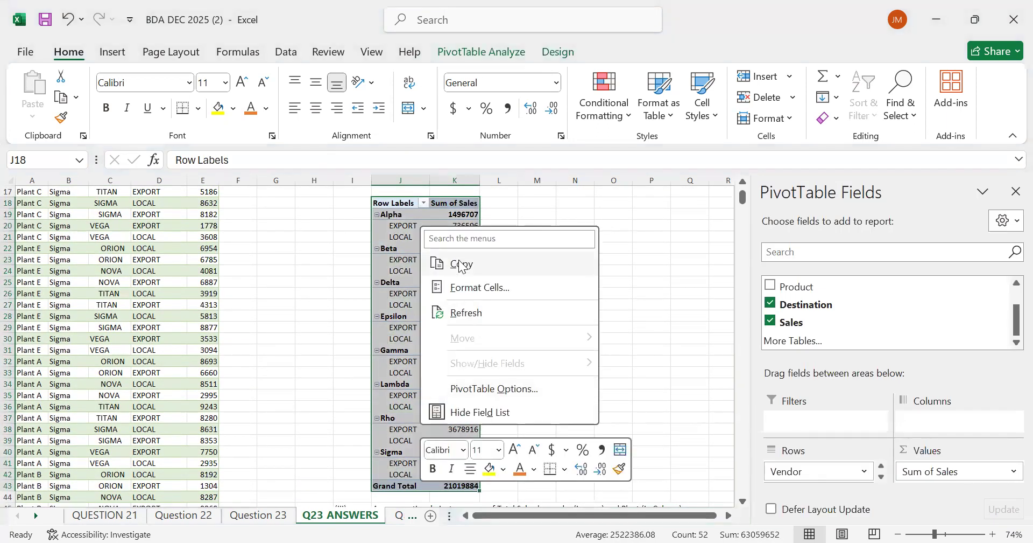
pyautogui.click(461, 266)
pyautogui.scroll(-9, 496, 385)
pyautogui.scroll(4, 454, 360)
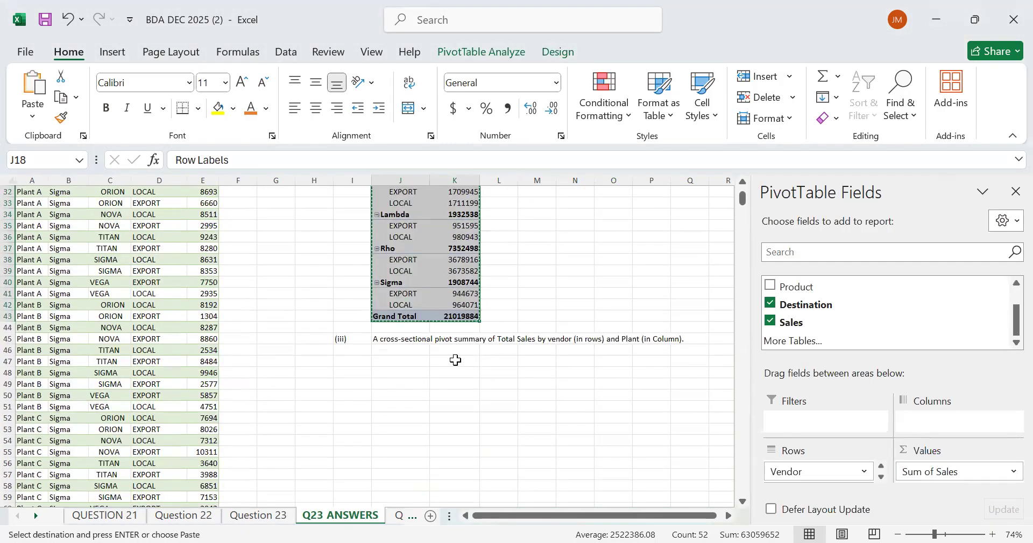
pyautogui.click(403, 349)
pyautogui.rightClick(403, 350)
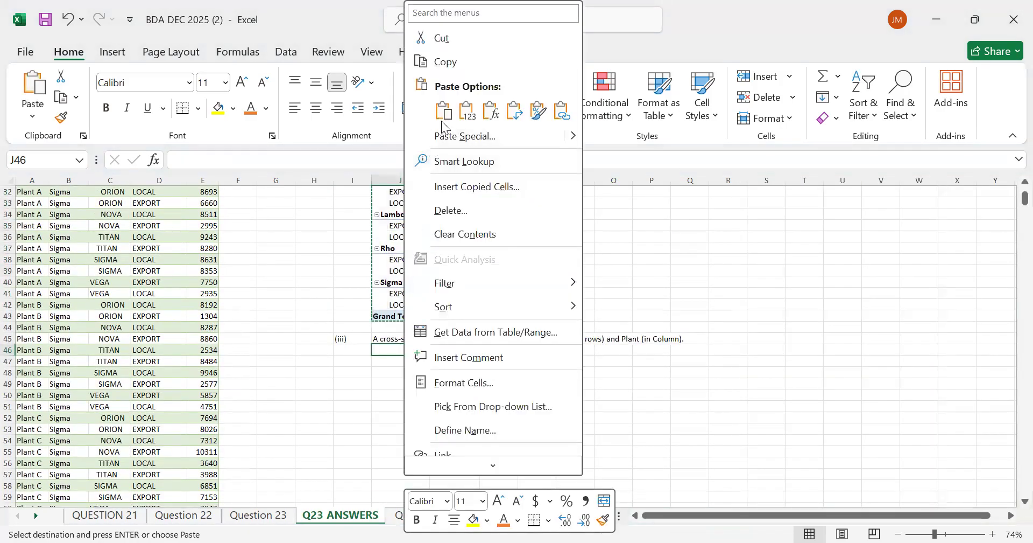
pyautogui.hotkey('ctrl', 'v')
pyautogui.scroll(-3, 495, 356)
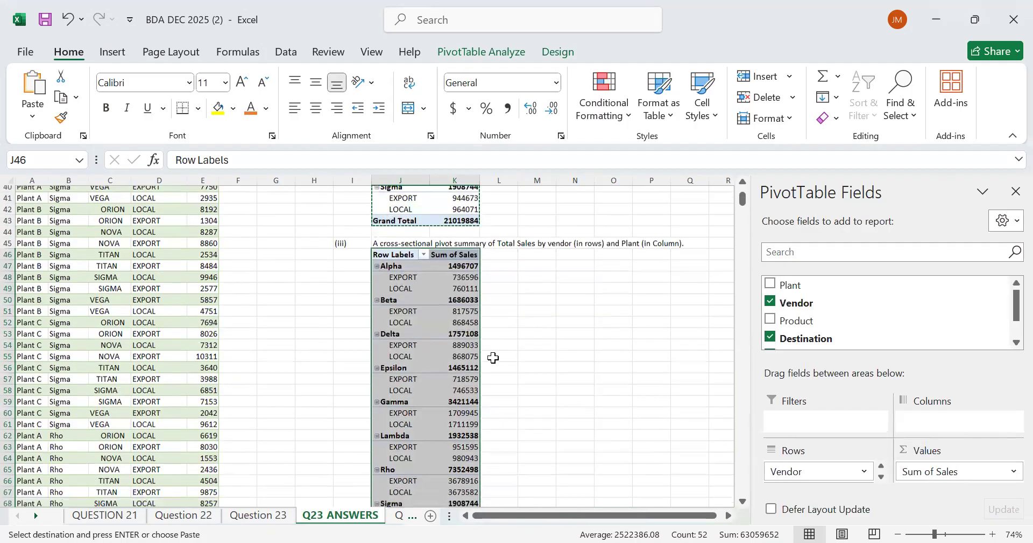
# - Remove Destination from the pasted pivot and add Plant as its column field, keeping Vendor in rows and Sum of Sales as values
pyautogui.scroll(3, 493, 352)
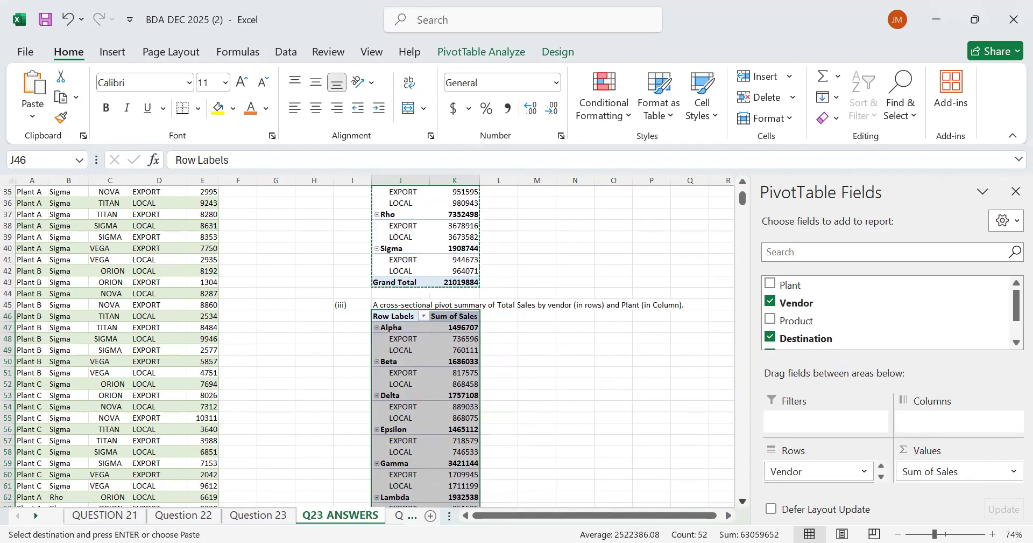
pyautogui.scroll(-1, 861, 477)
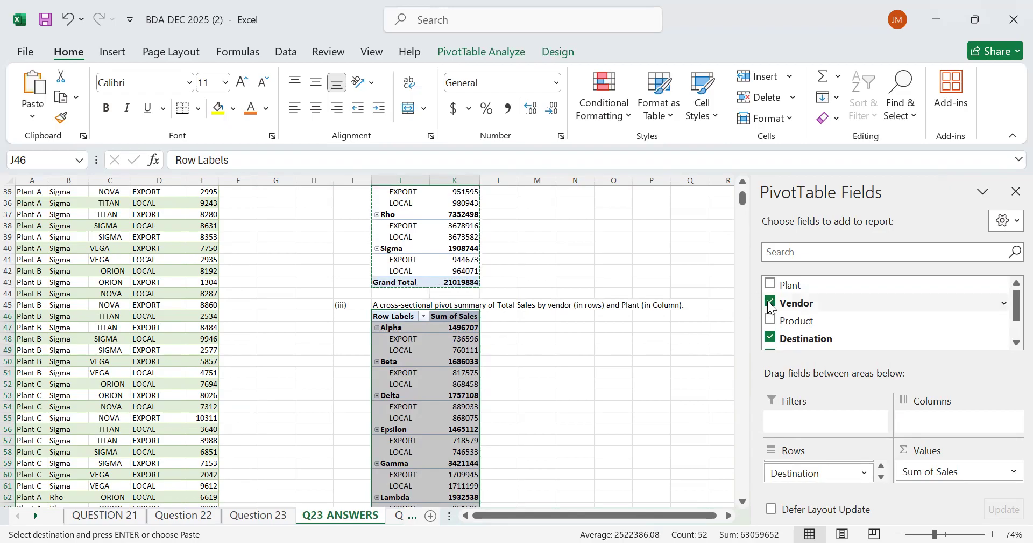
pyautogui.click(771, 337)
pyautogui.scroll(-2, 775, 338)
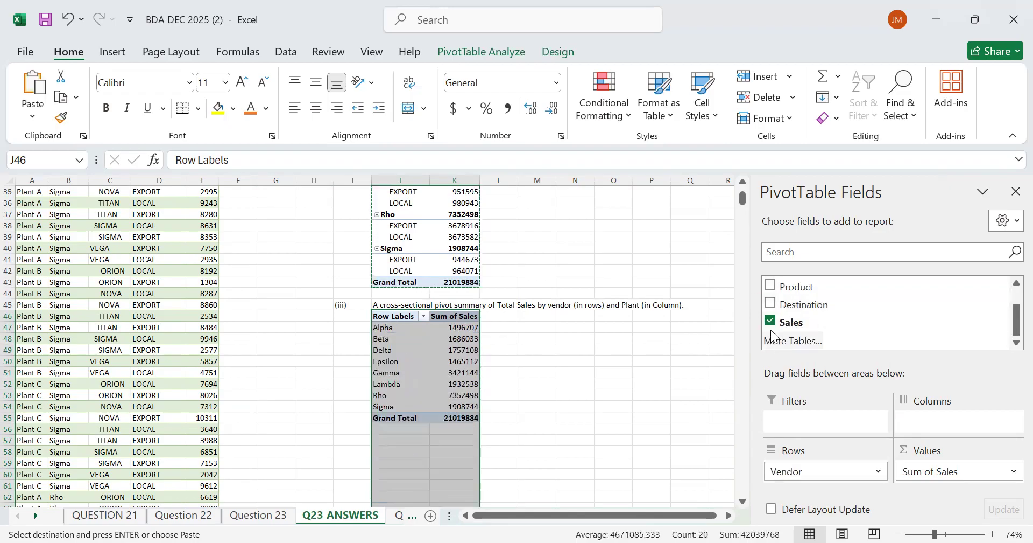
pyautogui.scroll(2, 774, 325)
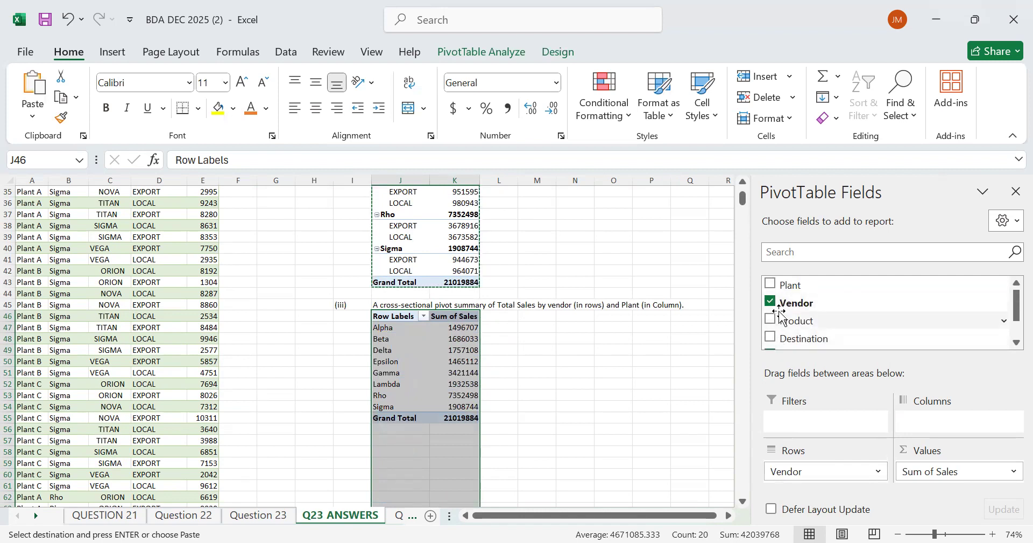
pyautogui.click(771, 286)
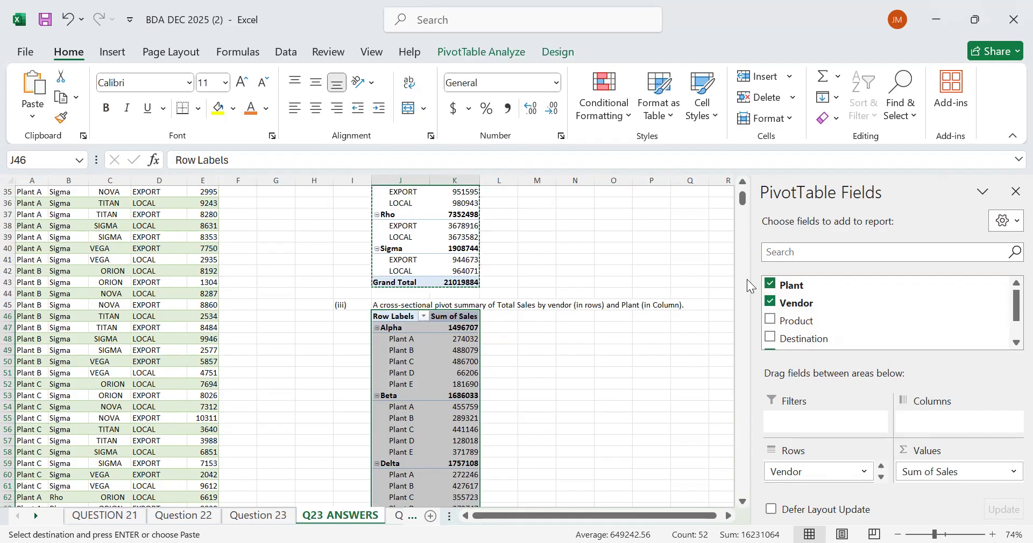
pyautogui.moveTo(787, 286); pyautogui.dragTo(943, 435)
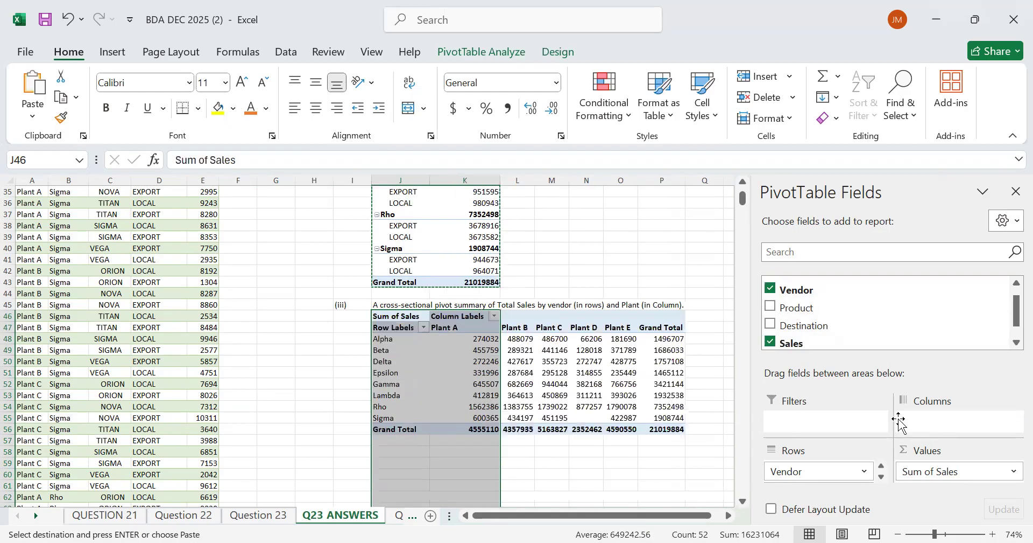
# - Examine the vendor-by-plant pivot summary across its plant columns and grand totals, and clear the leftover copy selection
pyautogui.scroll(-1, 744, 423)
pyautogui.scroll(-2, 744, 423)
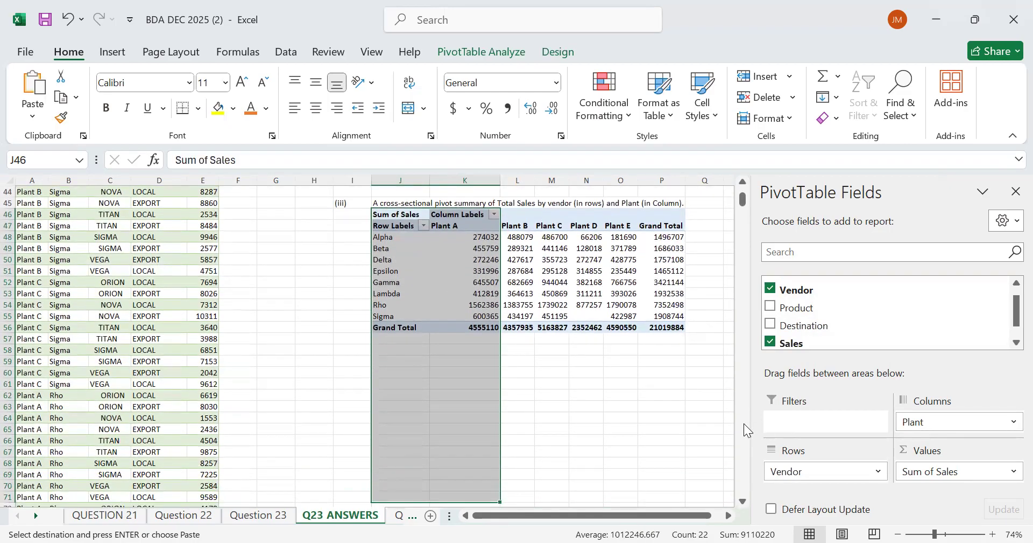
pyautogui.scroll(2, 737, 422)
pyautogui.click(517, 315)
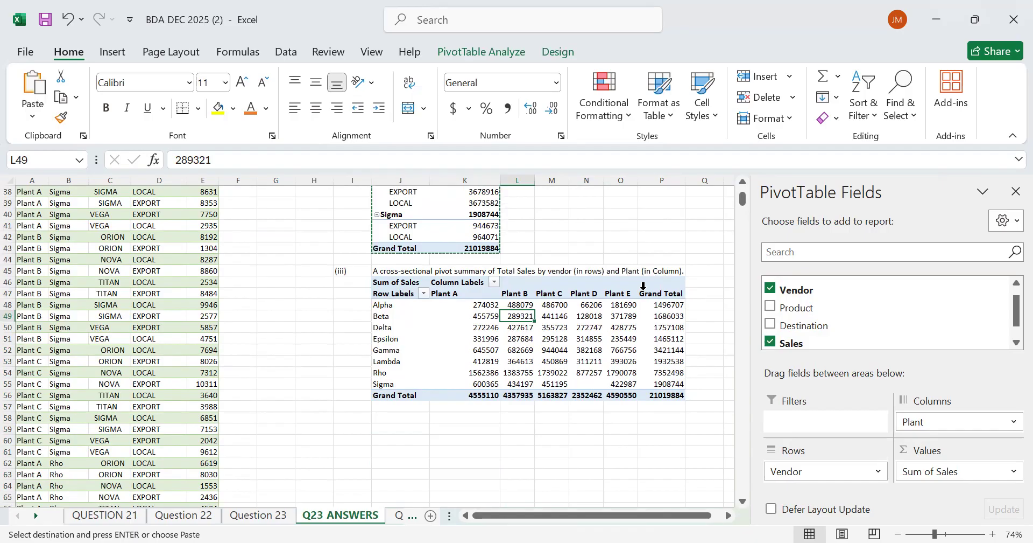
pyautogui.scroll(-1, 565, 404)
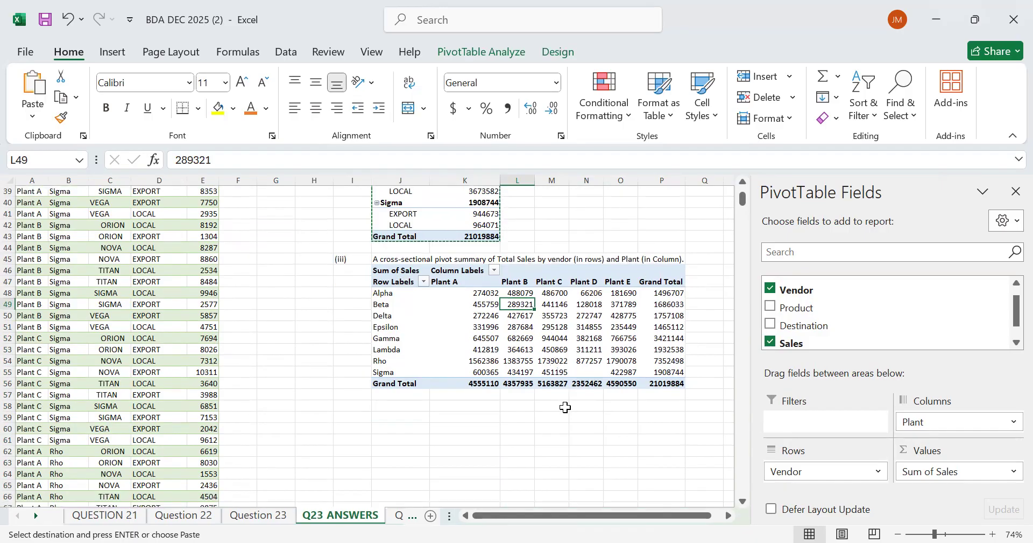
pyautogui.click(552, 383)
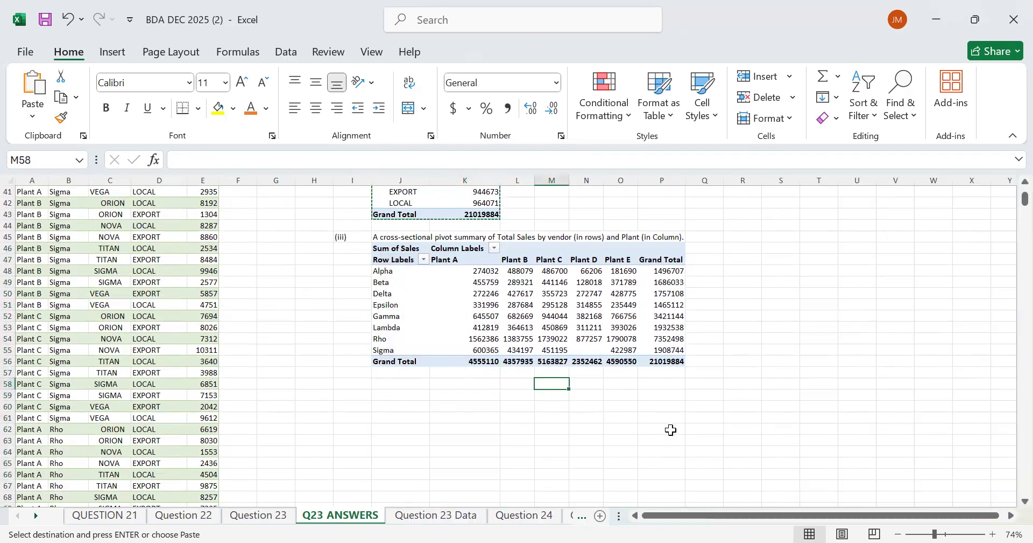
pyautogui.scroll(5, 690, 442)
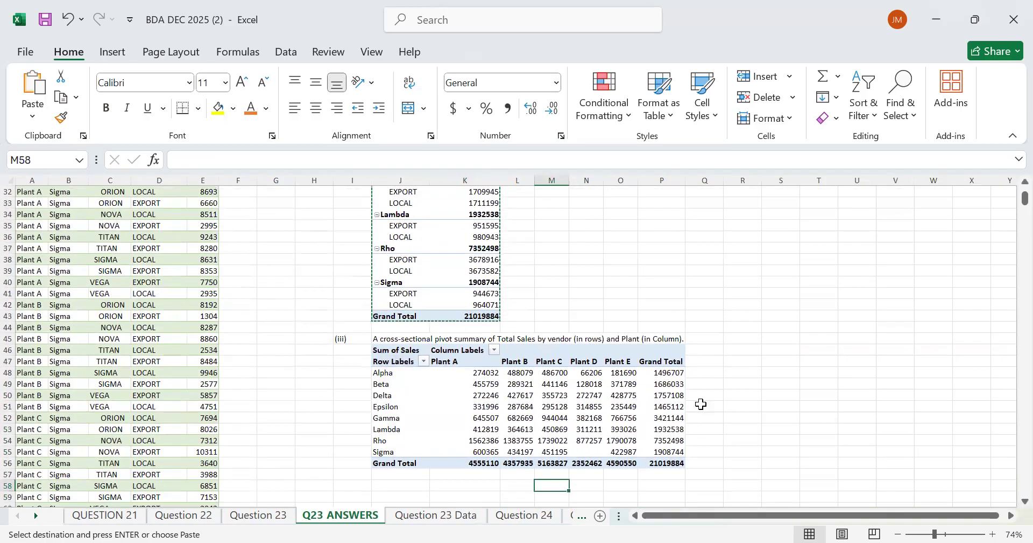
pyautogui.doubleClick(585, 304)
pyautogui.scroll(-3, 599, 382)
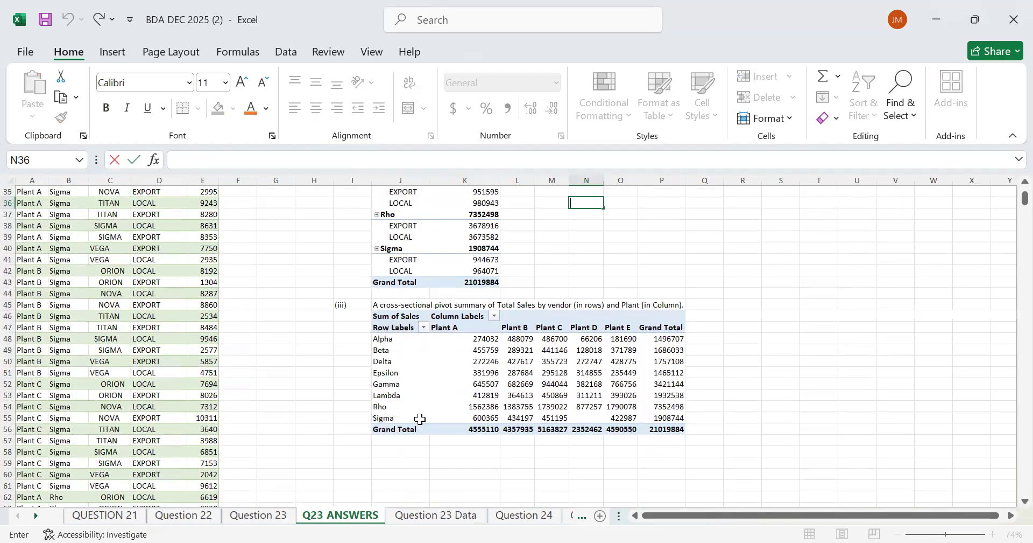
# - Link cell I59 to the (c) part label in A22 of the Question 23 sheet
pyautogui.scroll(-4, 421, 419)
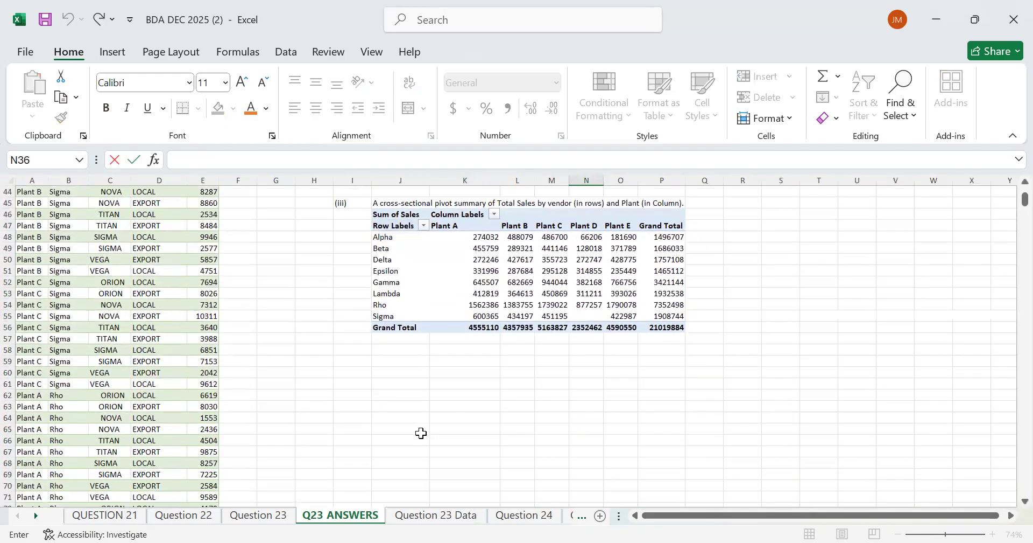
pyautogui.scroll(-1, 422, 434)
pyautogui.scroll(3, 377, 415)
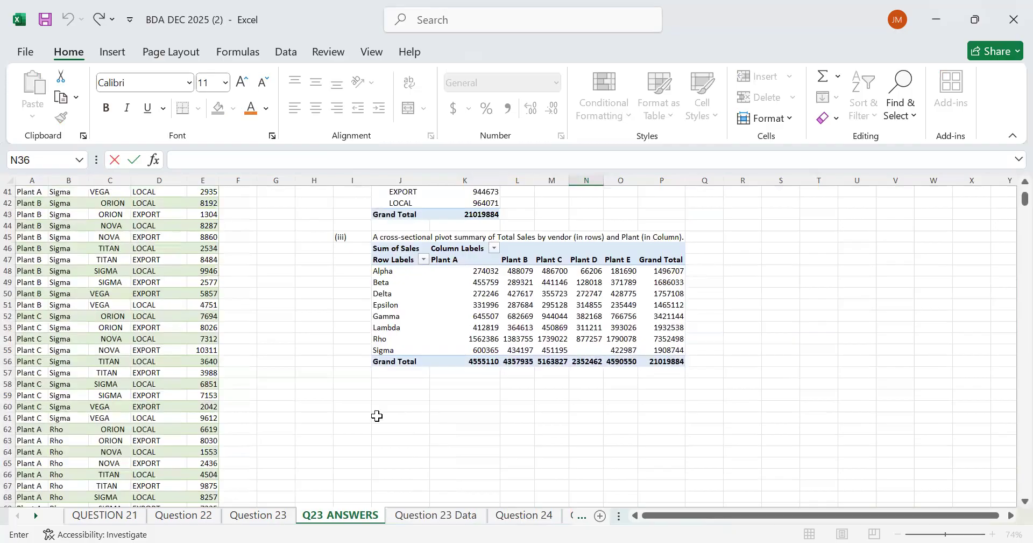
pyautogui.click(346, 397)
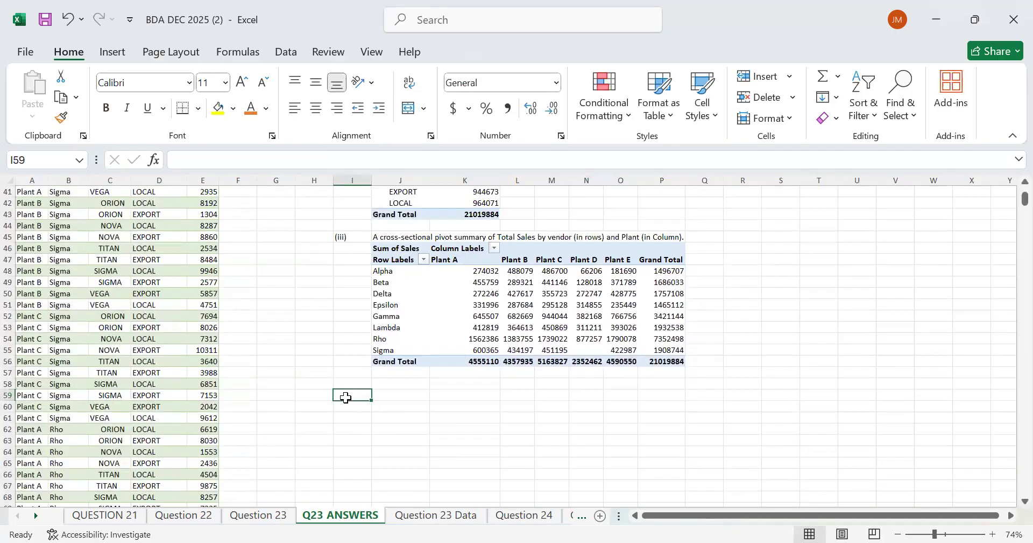
pyautogui.write('=')
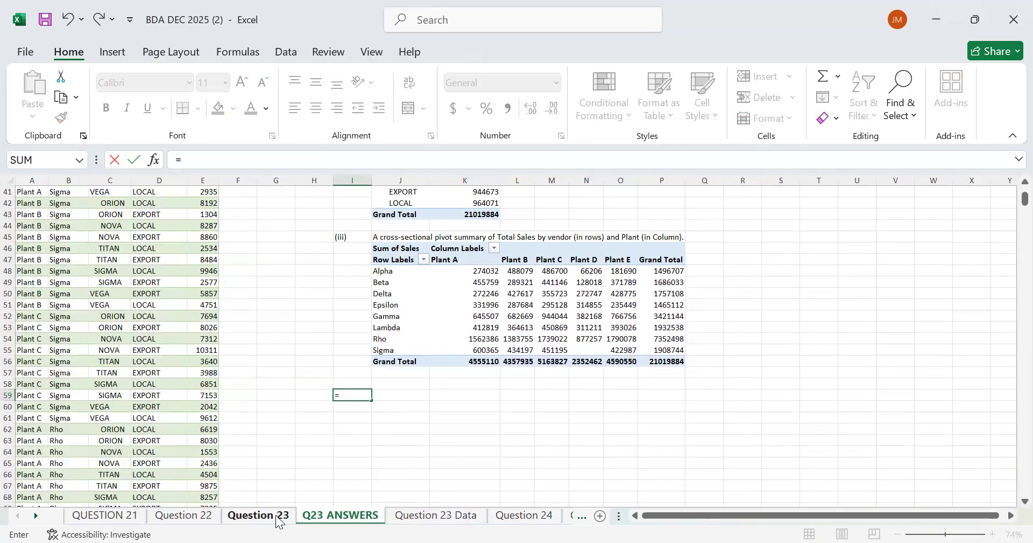
pyautogui.click(259, 515)
pyautogui.scroll(-2, 272, 430)
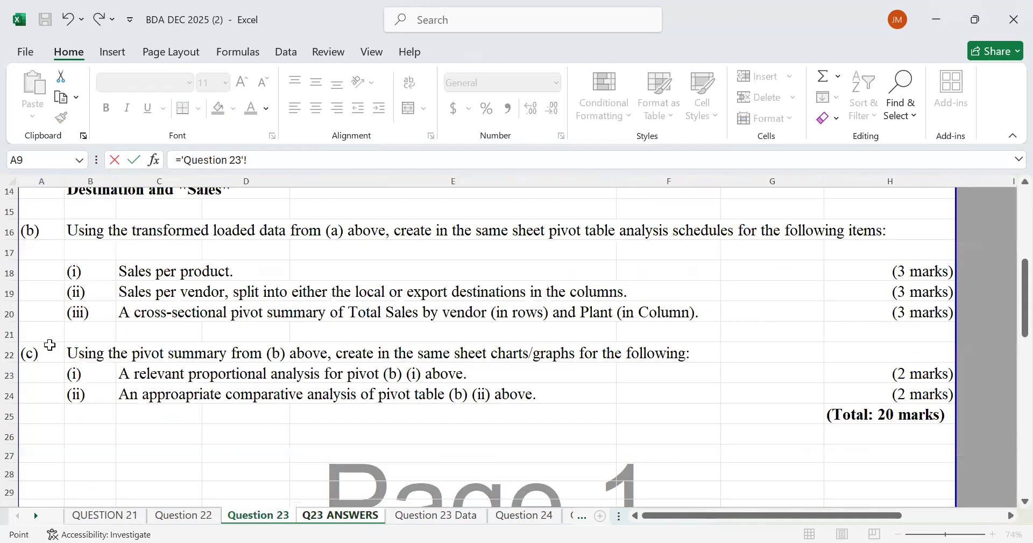
pyautogui.click(44, 350)
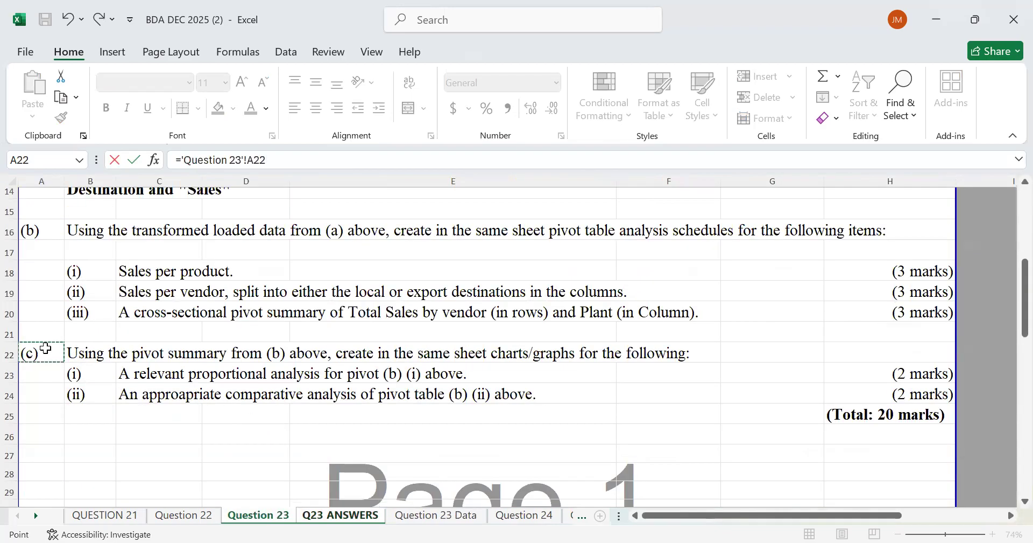
pyautogui.press('Return')
# - Link cell J59 to the part (c) charts/graphs instruction text in B22 of the Question 23 sheet
pyautogui.click(395, 398)
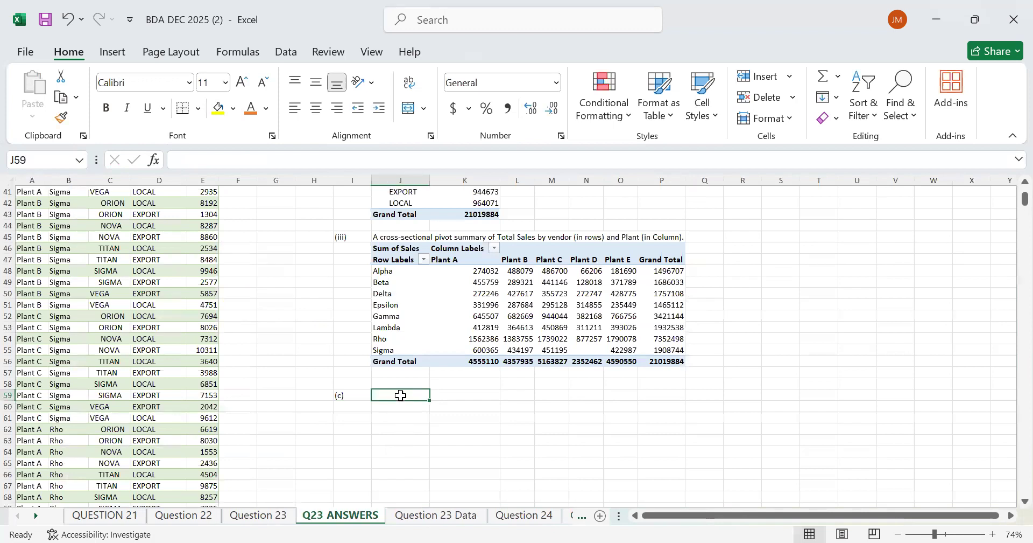
pyautogui.write('=')
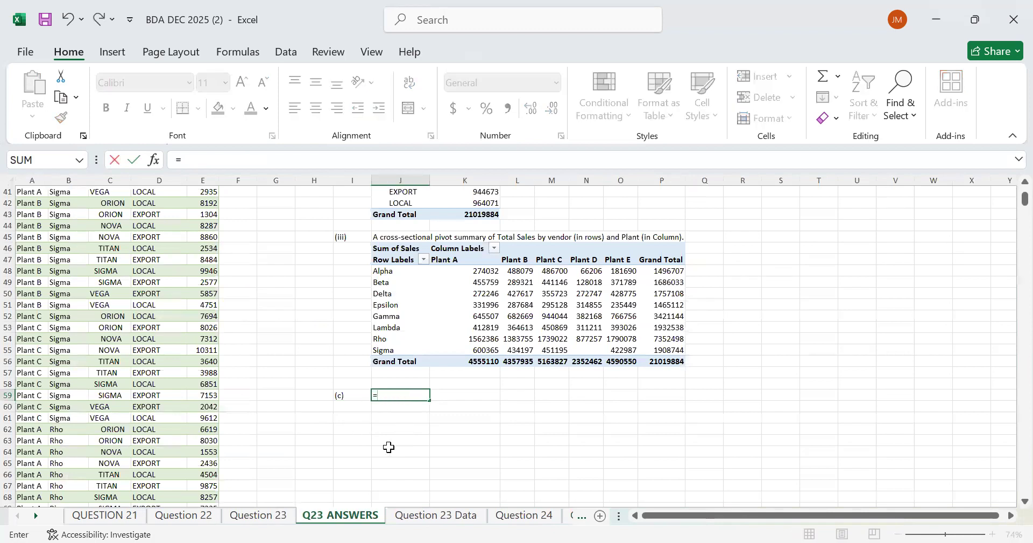
pyautogui.click(272, 515)
pyautogui.click(85, 363)
pyautogui.press('Return')
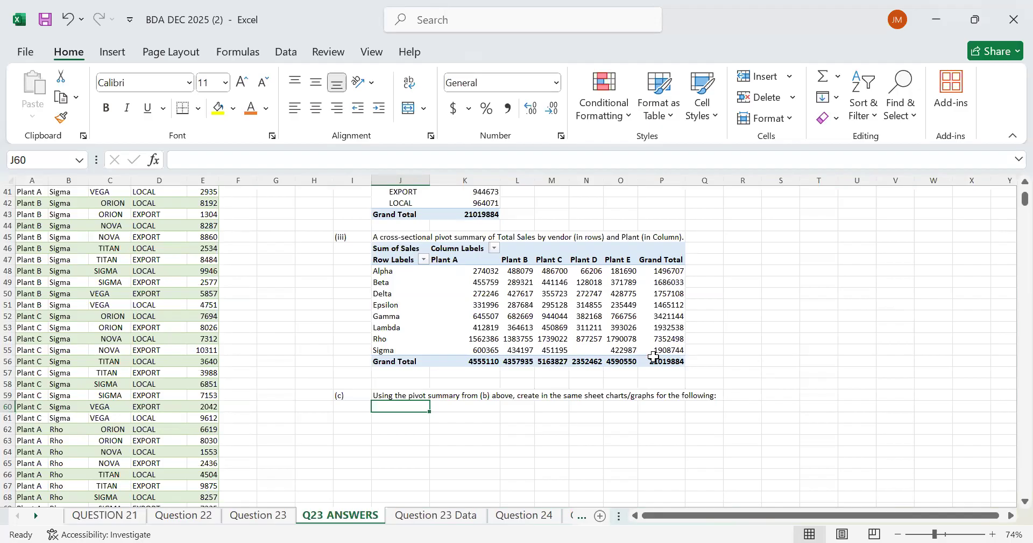
# - Link cell K60 to the proportional analysis item text in C23 of the Question 23 sheet
pyautogui.scroll(-1, 346, 444)
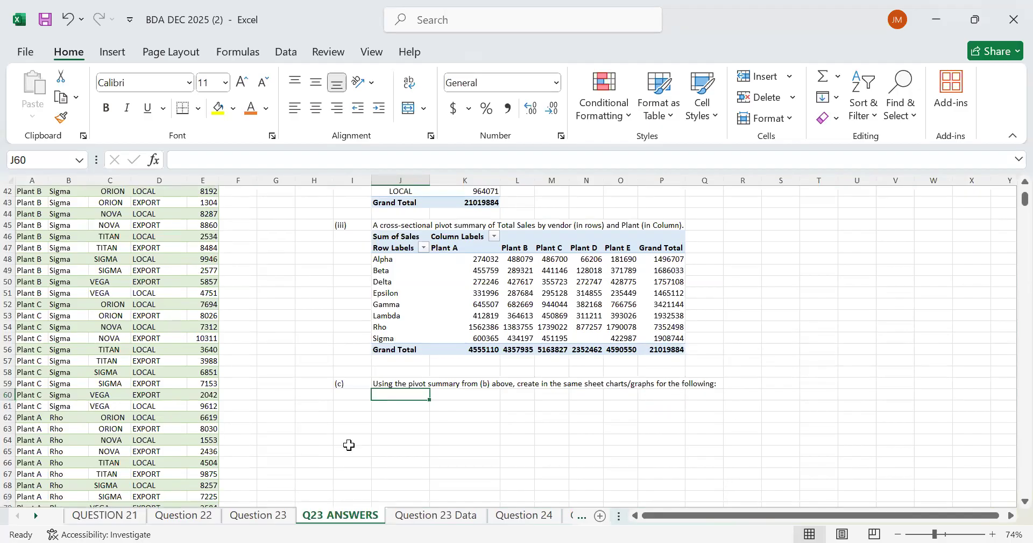
pyautogui.click(259, 514)
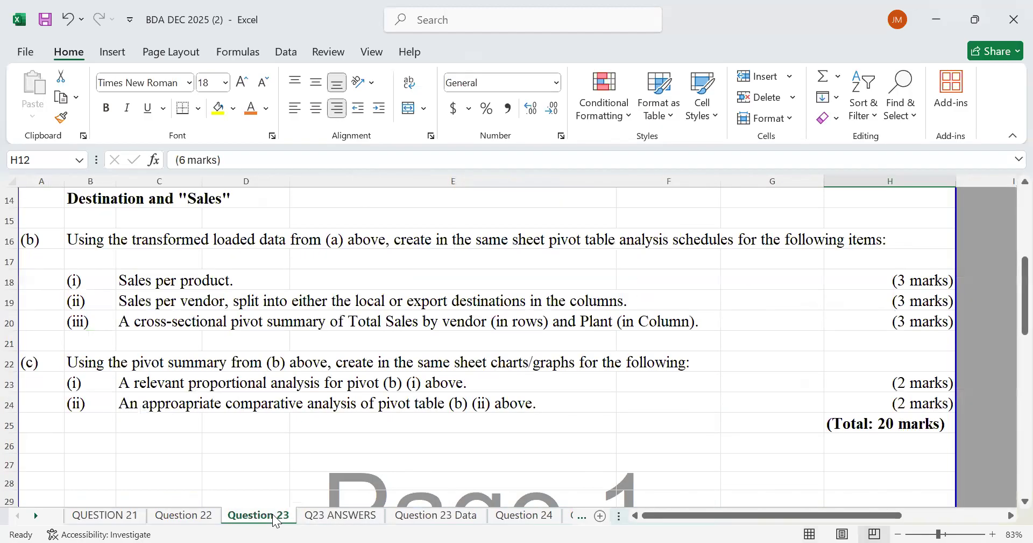
pyautogui.click(448, 518)
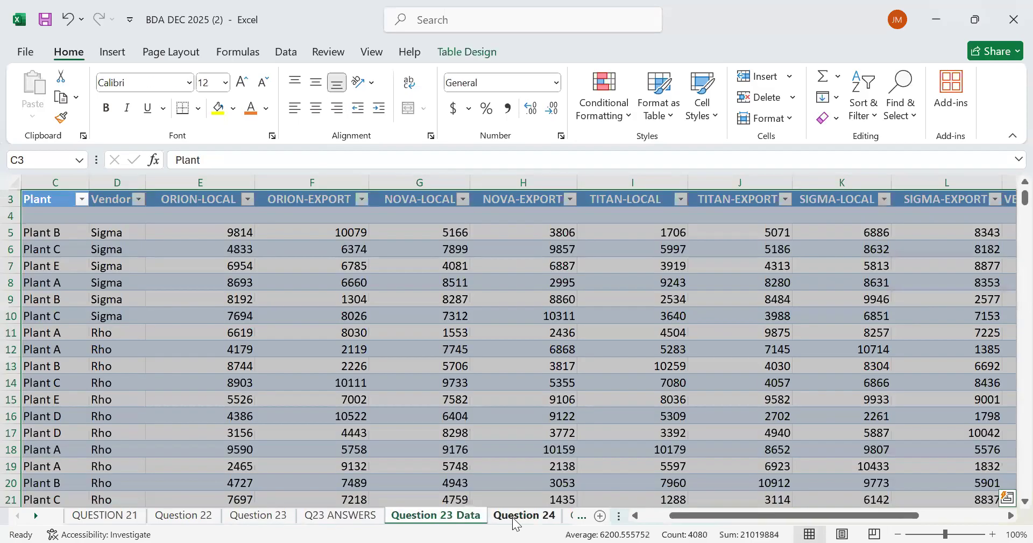
pyautogui.click(358, 518)
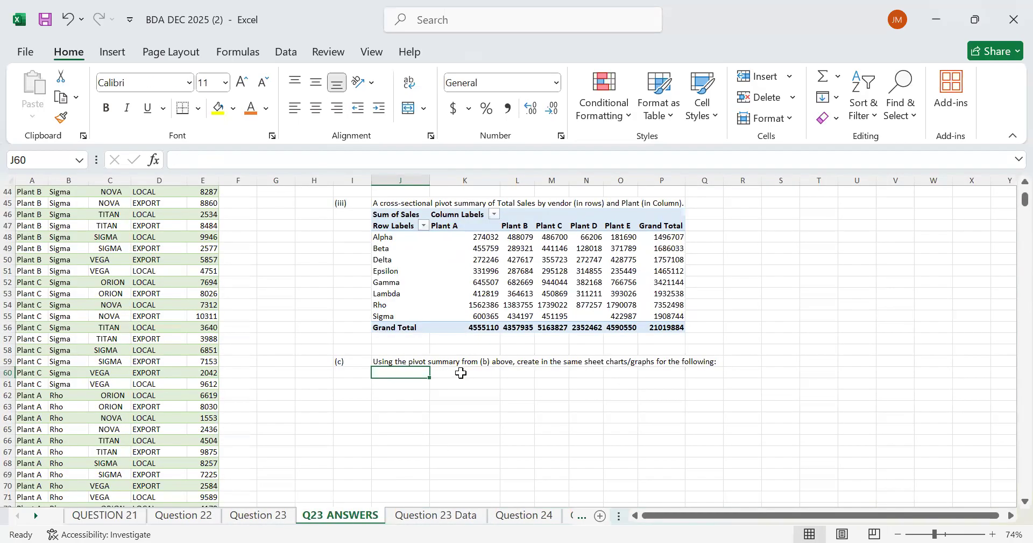
pyautogui.click(463, 373)
pyautogui.write('=')
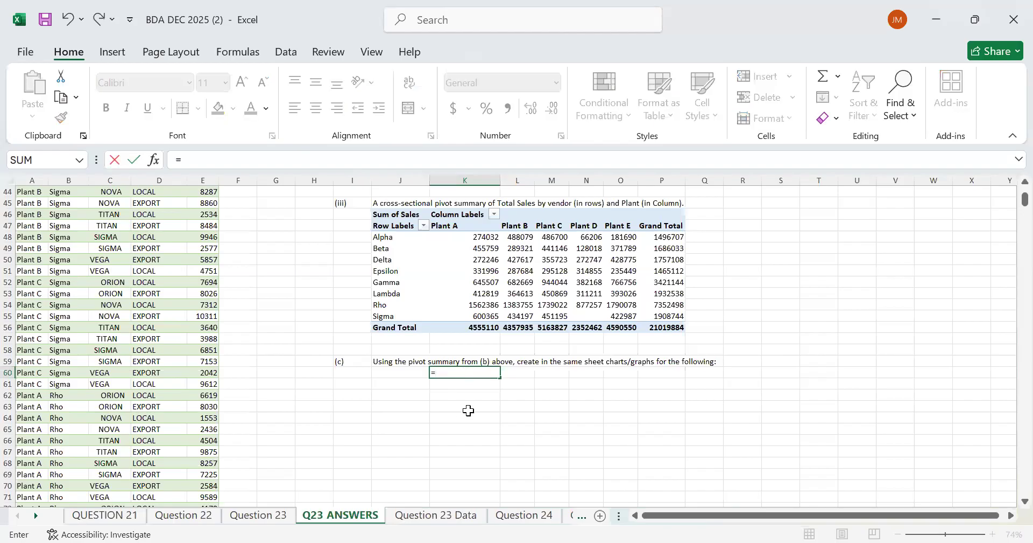
pyautogui.click(258, 515)
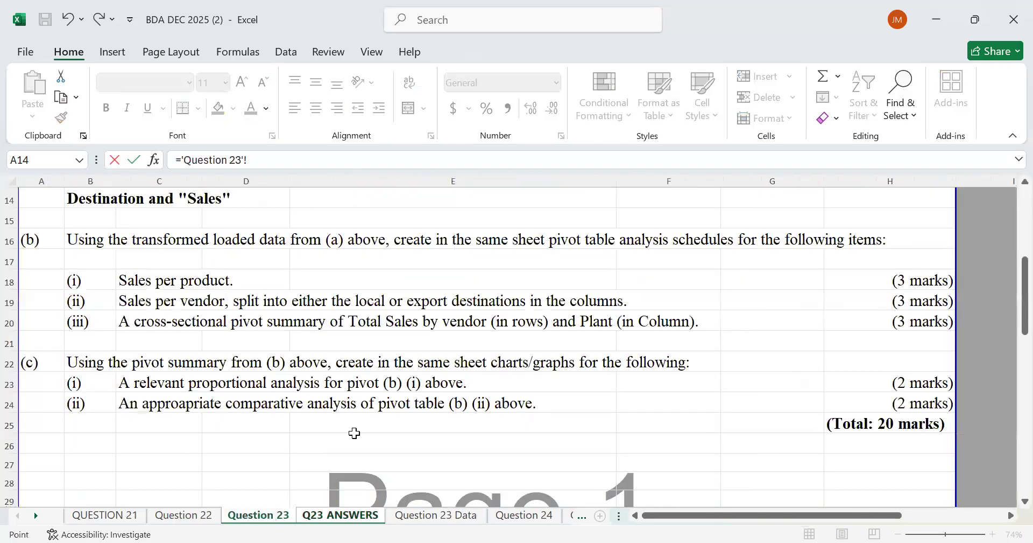
pyautogui.click(130, 383)
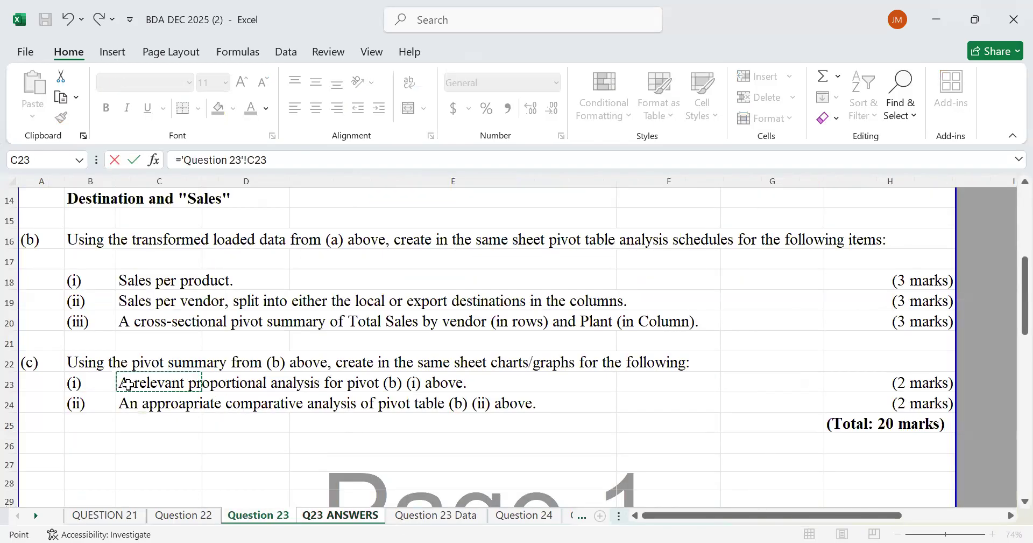
pyautogui.press('Return')
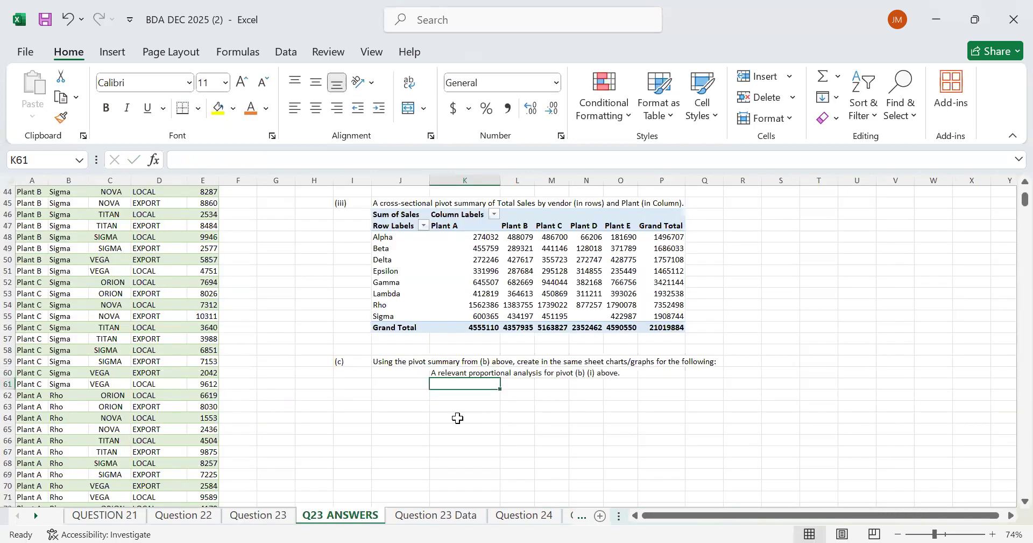
# - Link cell J60 to the (i) item label in B23 of the Question 23 sheet
pyautogui.click(415, 373)
pyautogui.write('=')
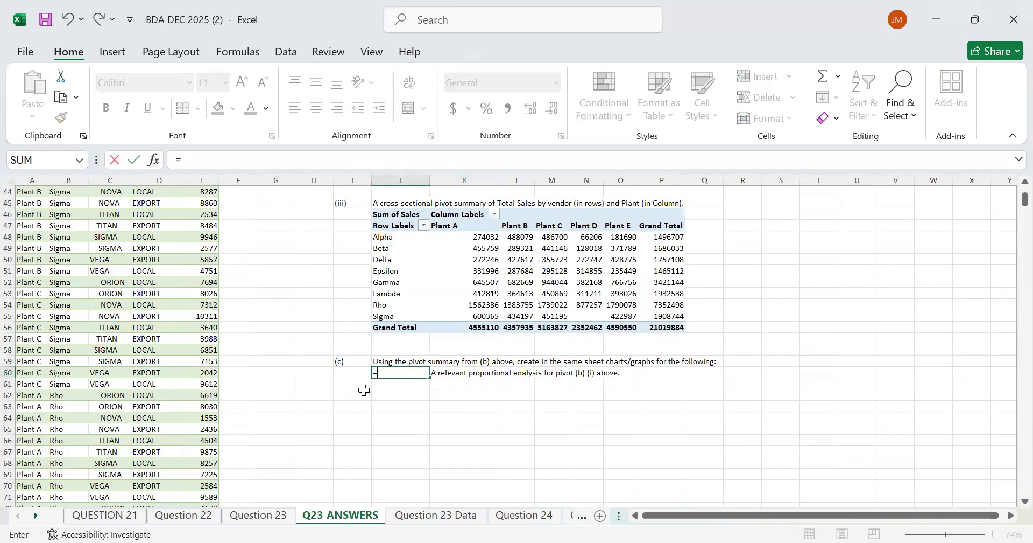
pyautogui.click(258, 515)
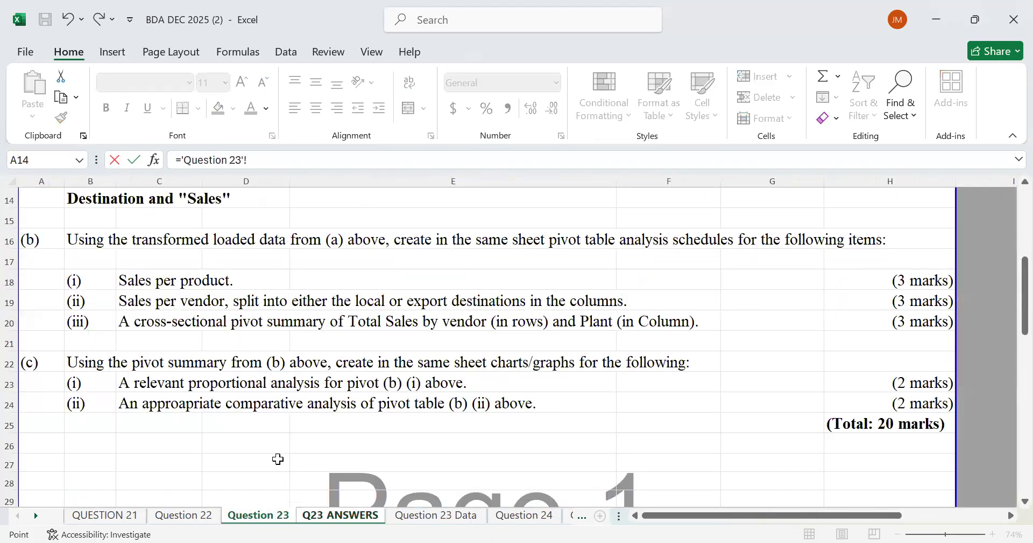
pyautogui.click(79, 381)
pyautogui.press('Return')
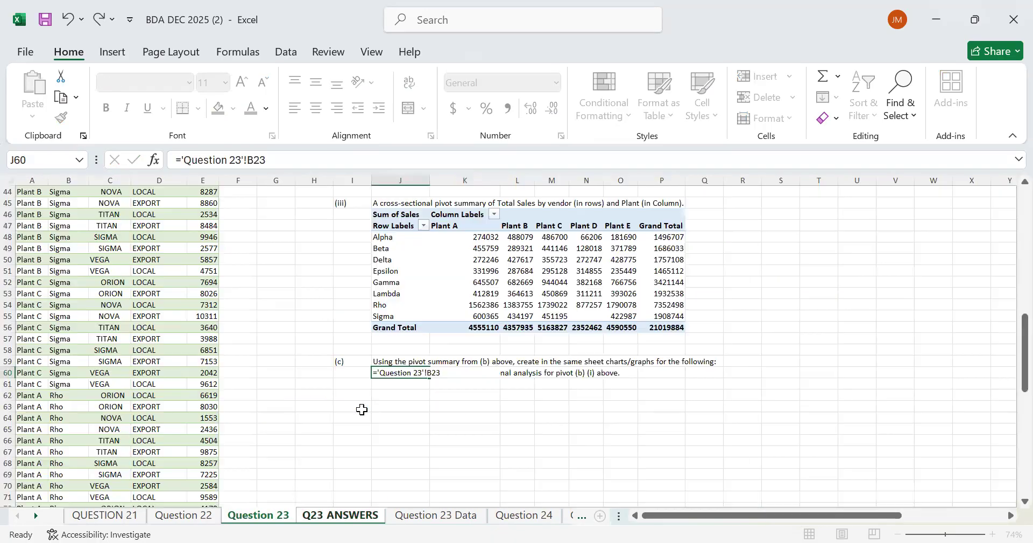
pyautogui.click(517, 461)
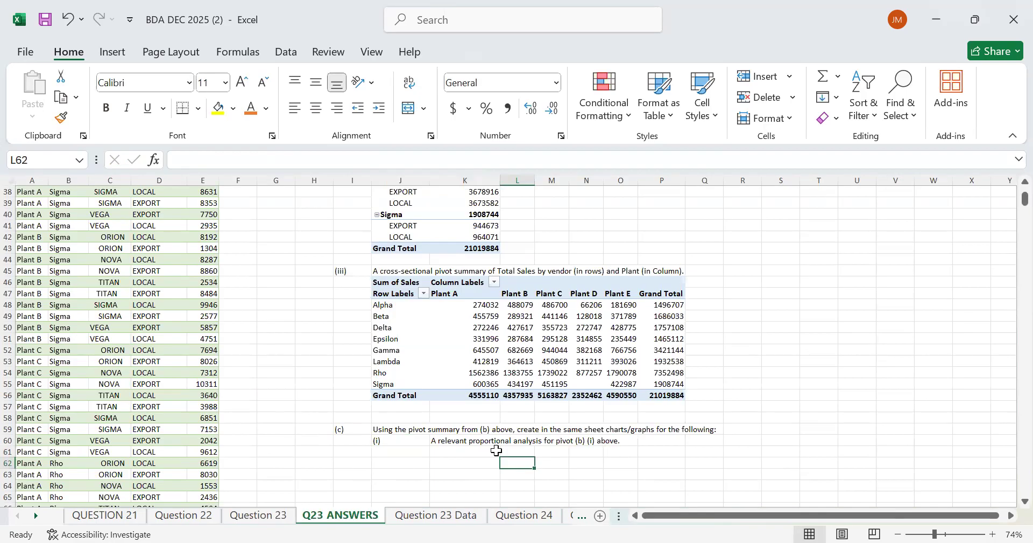
pyautogui.scroll(-2, 496, 450)
pyautogui.scroll(1, 496, 450)
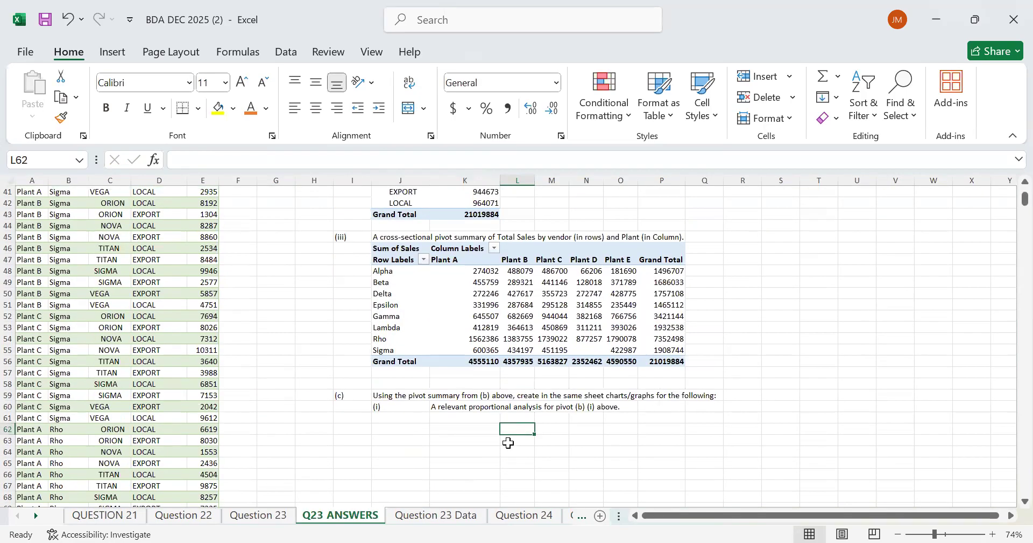
pyautogui.scroll(2, 307, 419)
pyautogui.scroll(-3, 333, 411)
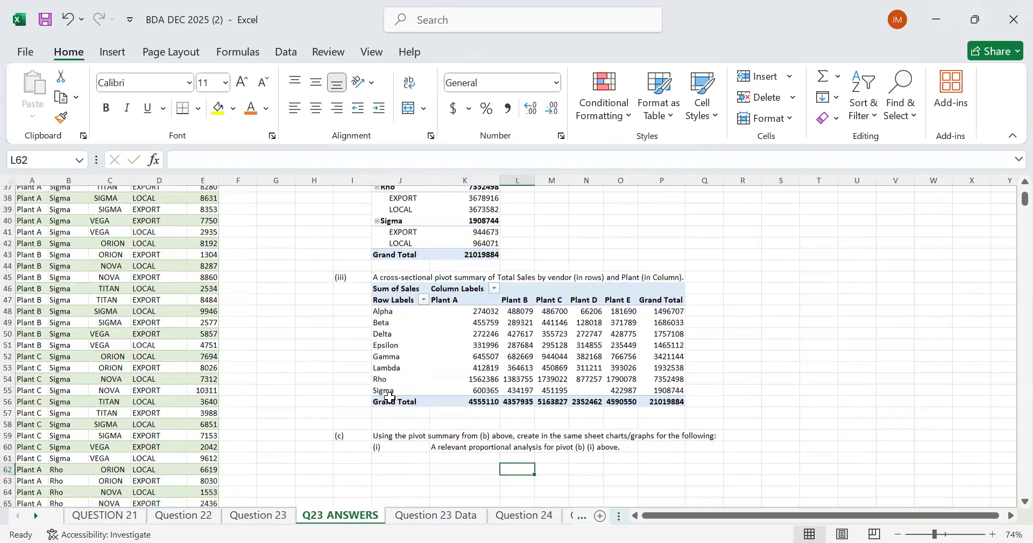
pyautogui.scroll(1, 390, 397)
pyautogui.scroll(1, 390, 397)
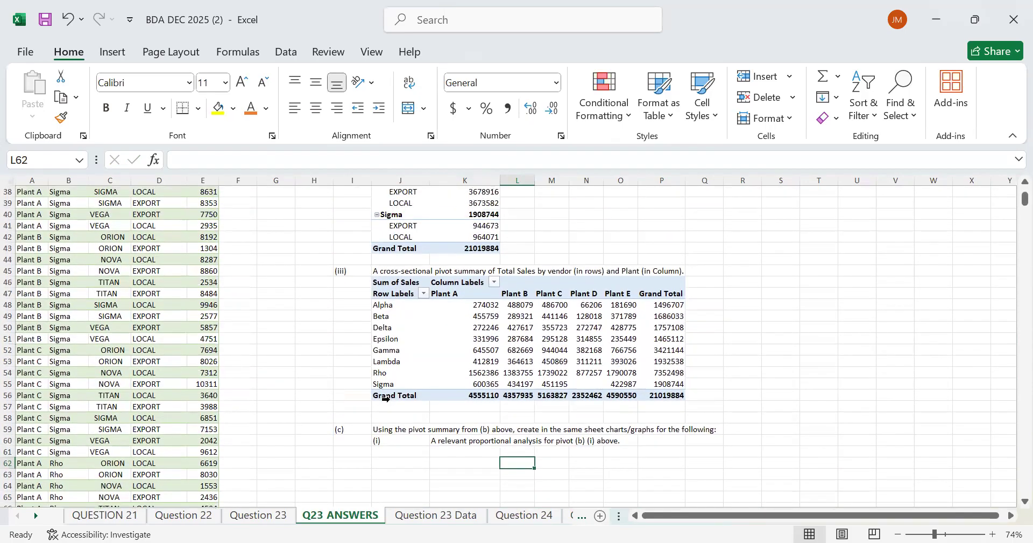
pyautogui.scroll(-1, 385, 398)
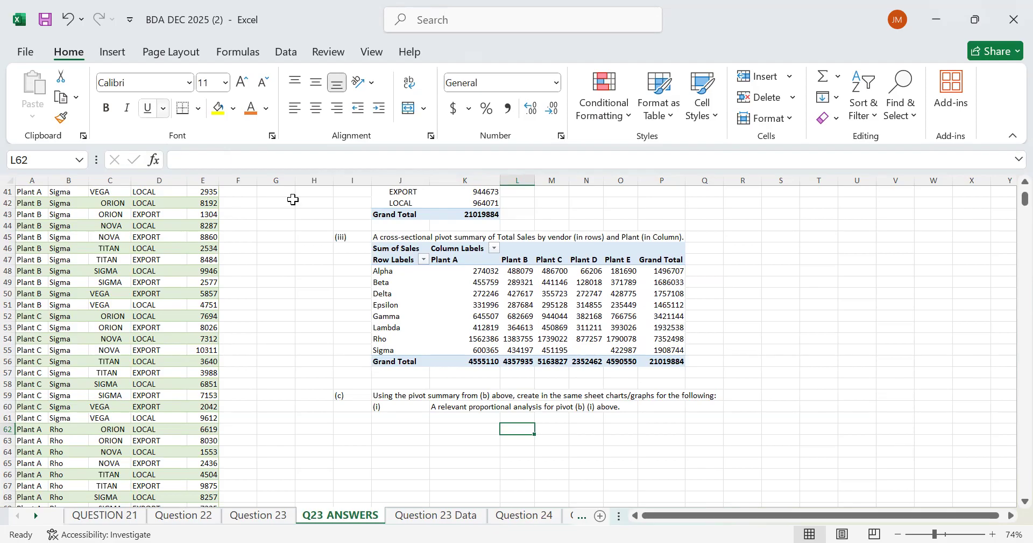
# - Copy the sales-per-product pivot table, including its grand total, from J4 to cell J61 under part (c)(i)
pyautogui.scroll(7, 522, 346)
pyautogui.scroll(3, 523, 347)
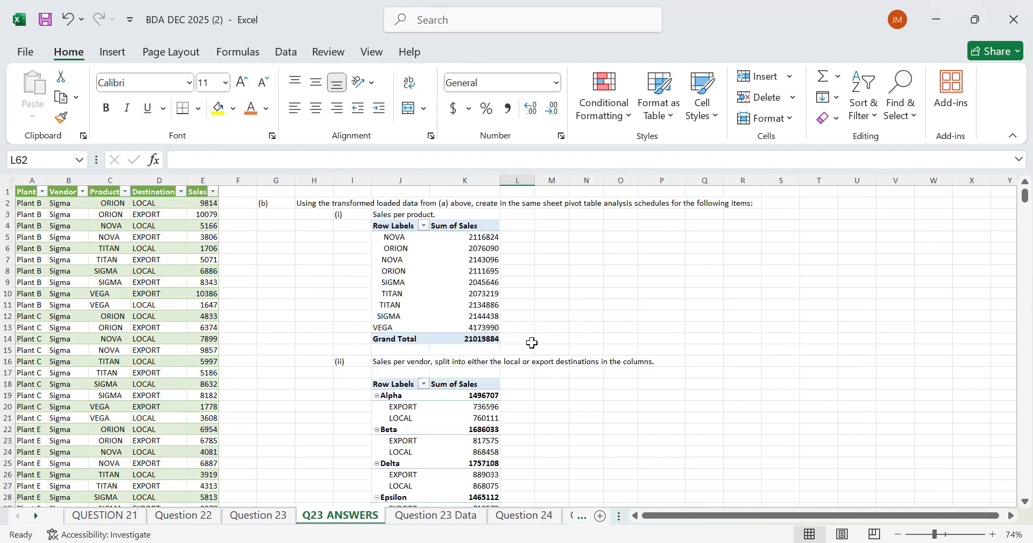
pyautogui.click(387, 225)
pyautogui.moveTo(388, 225); pyautogui.dragTo(450, 340)
pyautogui.hotkey('ctrl', 'c')
pyautogui.scroll(-9, 486, 408)
pyautogui.scroll(-9, 486, 408)
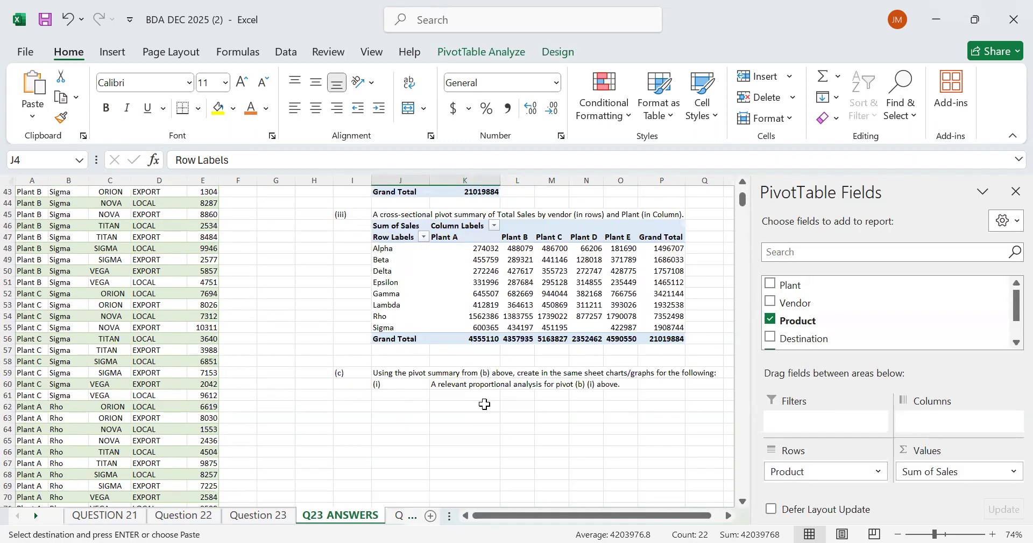
pyautogui.click(416, 259)
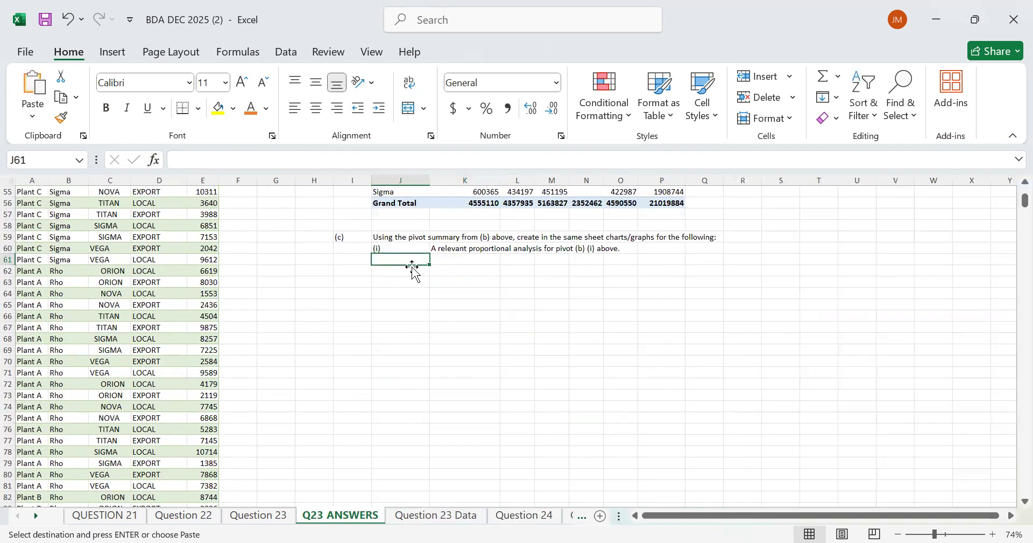
pyautogui.hotkey('ctrl', 'v')
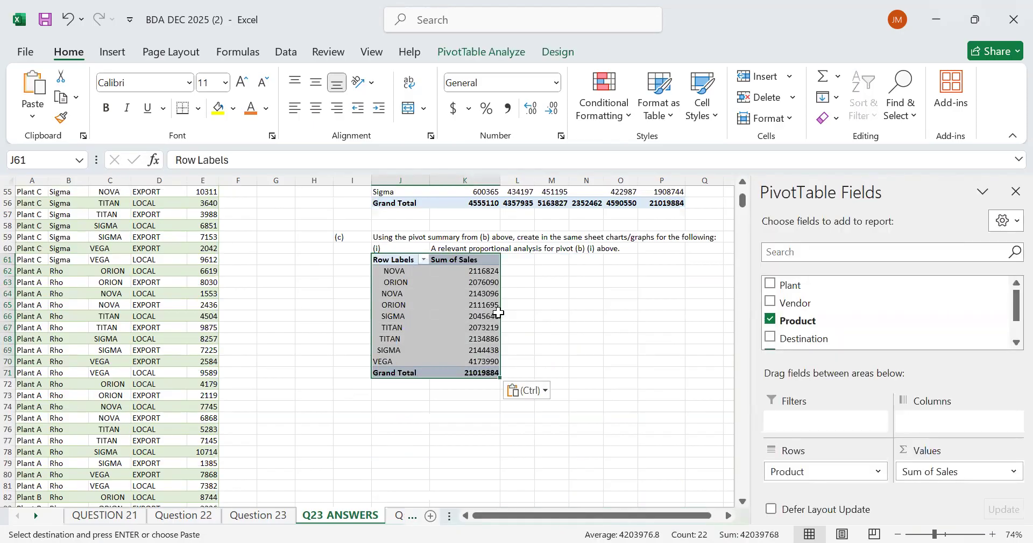
pyautogui.click(572, 328)
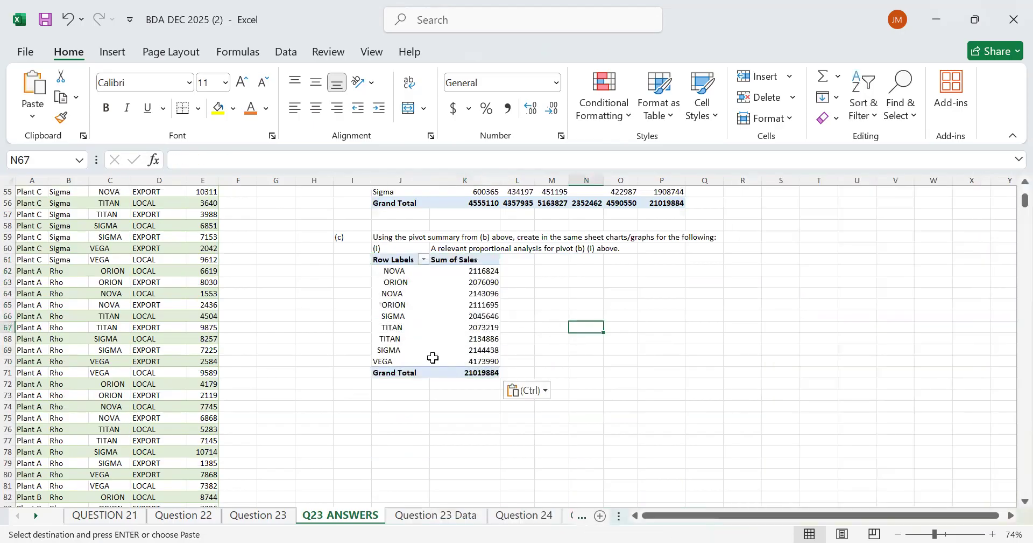
# - Insert a standard pie PivotChart from the copied sales-per-product pivot table under part (c)(i)
pyautogui.moveTo(393, 263); pyautogui.dragTo(487, 372)
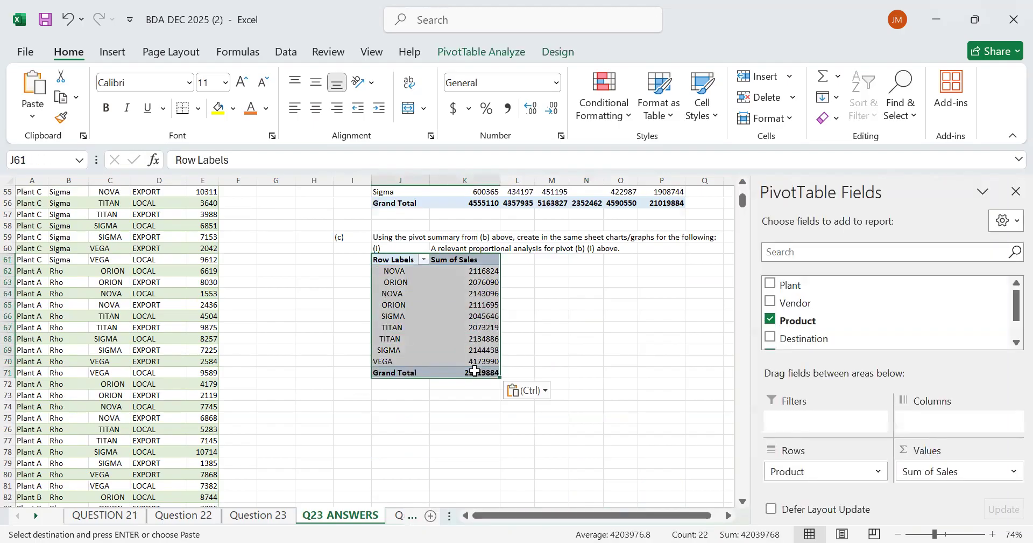
pyautogui.click(115, 53)
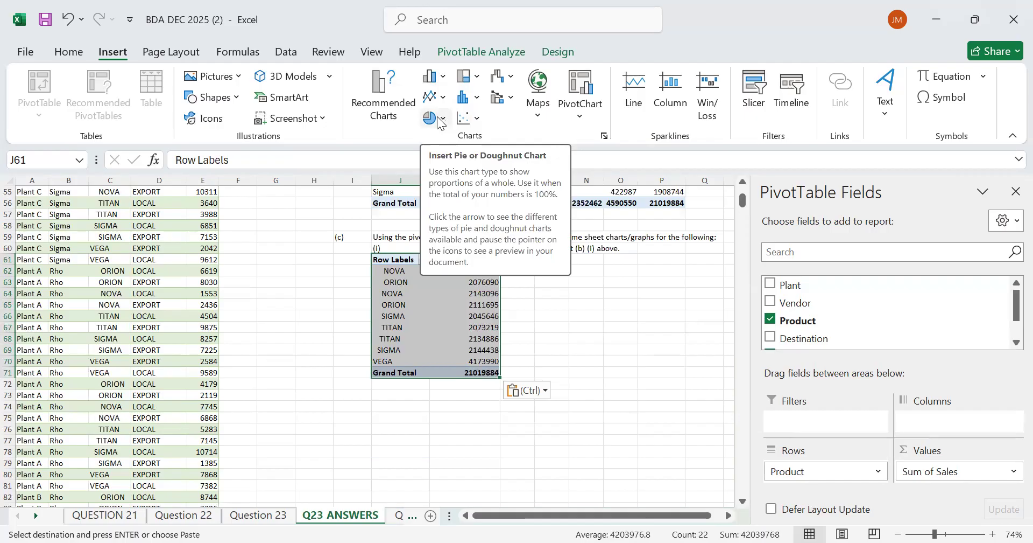
pyautogui.click(398, 90)
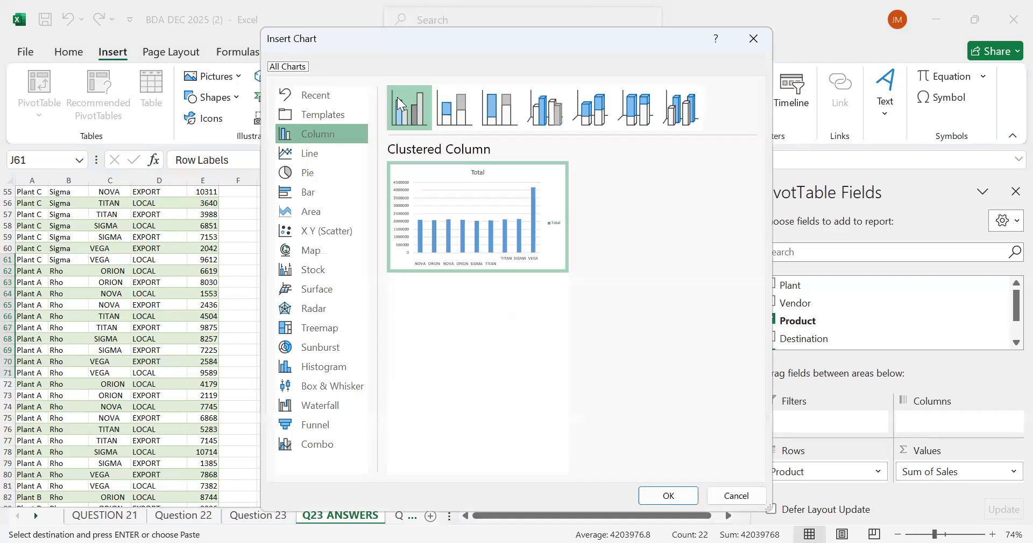
pyautogui.click(316, 182)
pyautogui.moveTo(518, 211)
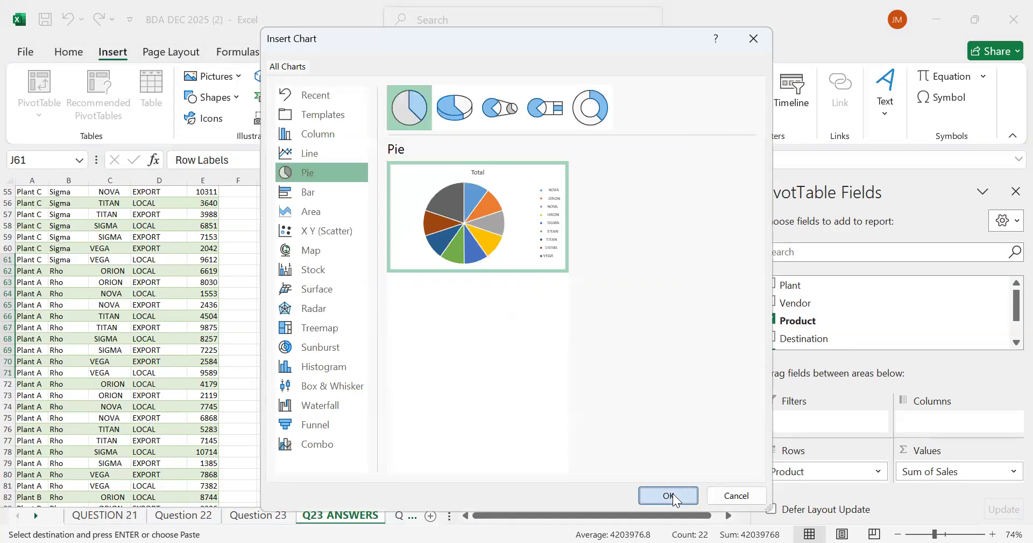
pyautogui.press('Return')
# - Place the pie chart directly beside the part (c)(i) pivot table and shorten it so it ends around row 72
pyautogui.moveTo(340, 277)
pyautogui.mouseDown()
pyautogui.moveTo(535, 337)
pyautogui.moveTo(605, 303)
pyautogui.moveTo(622, 281)
pyautogui.moveTo(610, 268)
pyautogui.mouseUp()
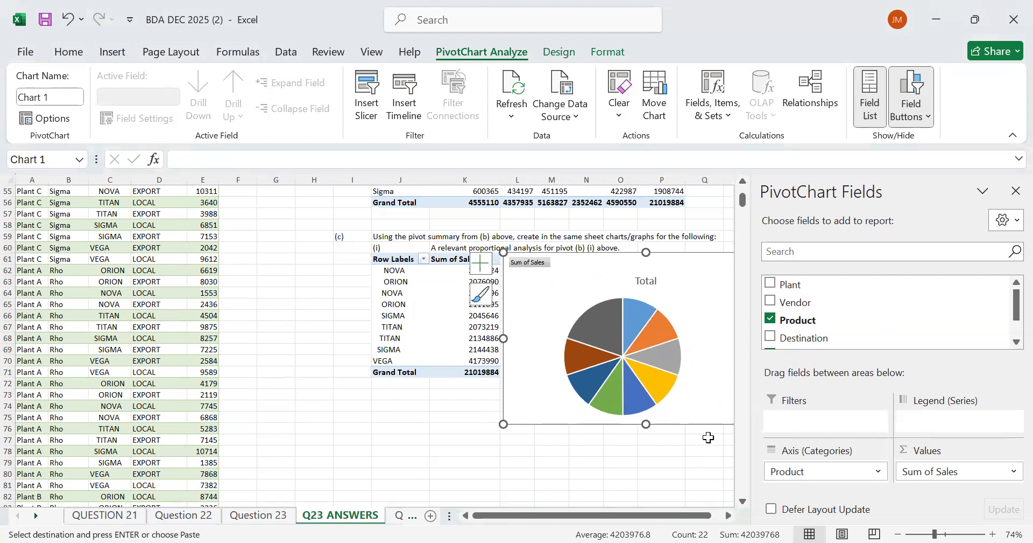
pyautogui.moveTo(646, 423); pyautogui.dragTo(653, 388)
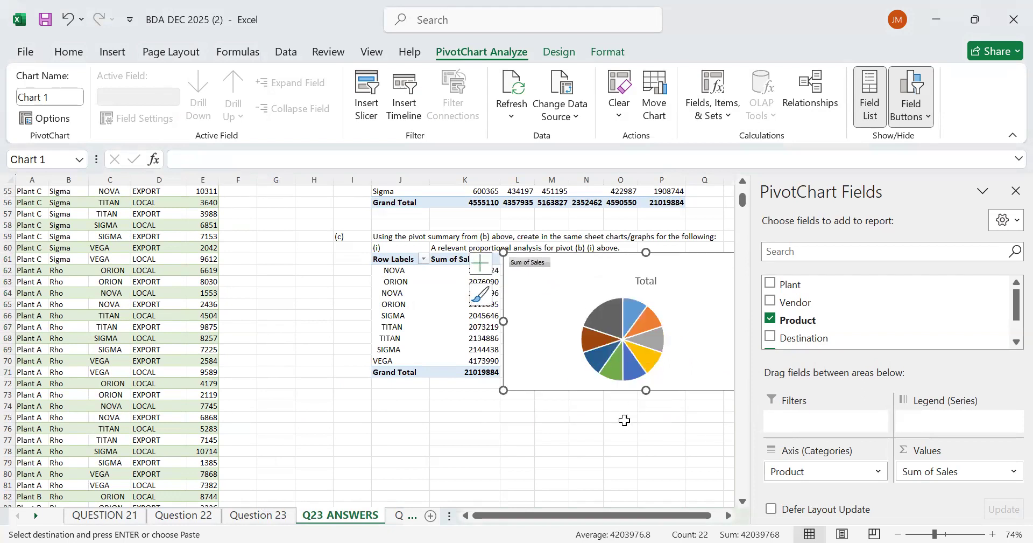
pyautogui.click(623, 428)
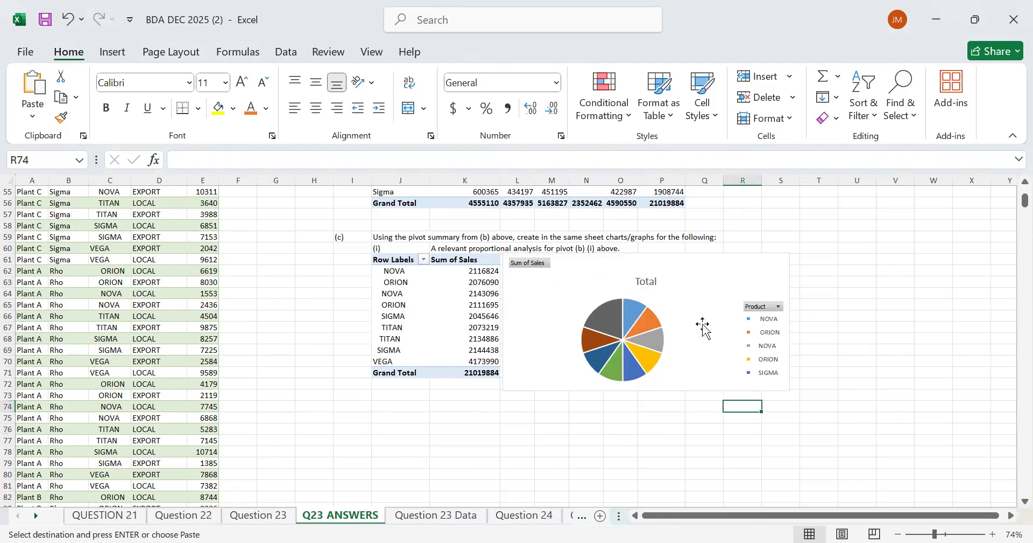
pyautogui.click(722, 328)
pyautogui.click(663, 423)
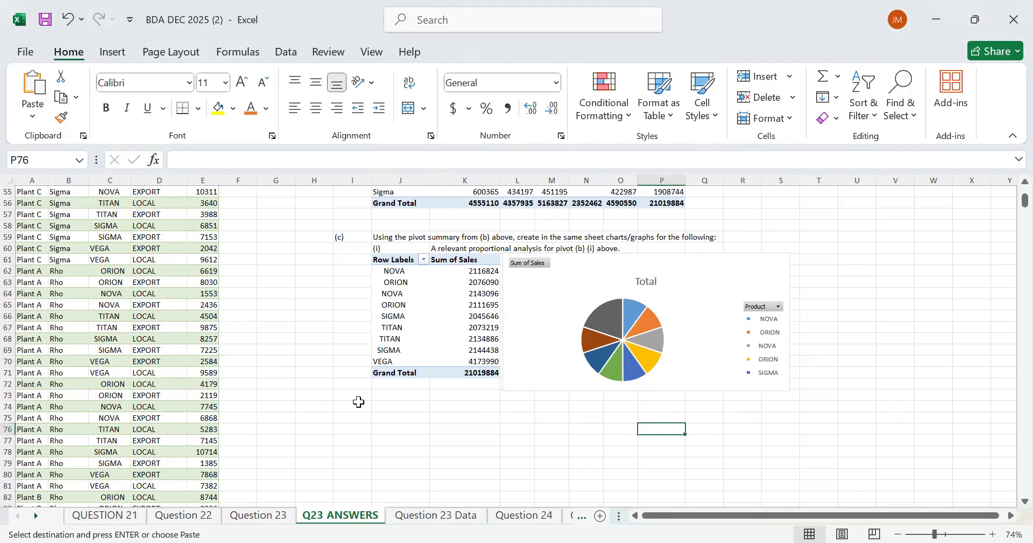
pyautogui.moveTo(357, 402); pyautogui.dragTo(347, 396)
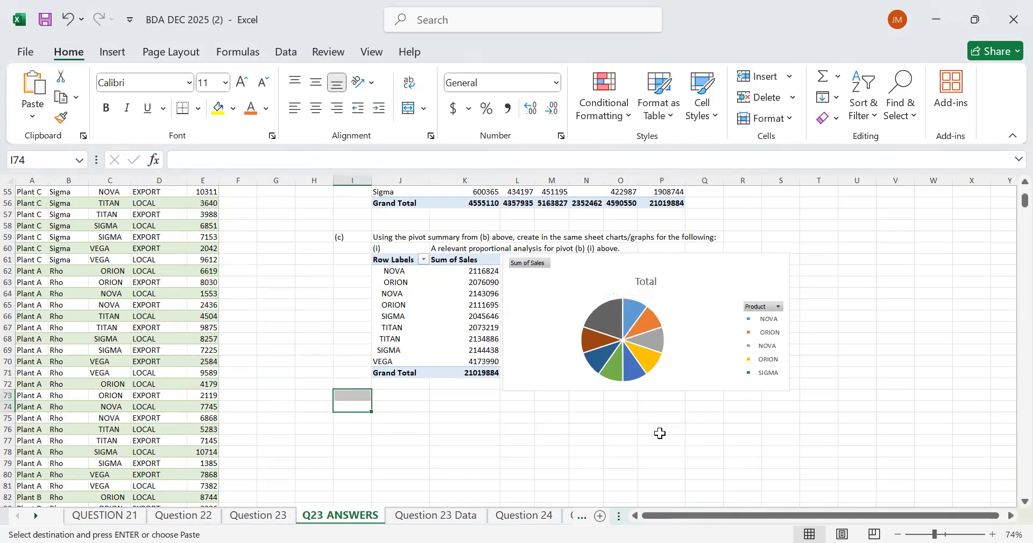
# - Link cell J73 to the (ii) item label in B24 of the Question 23 sheet
pyautogui.click(393, 392)
pyautogui.write('=')
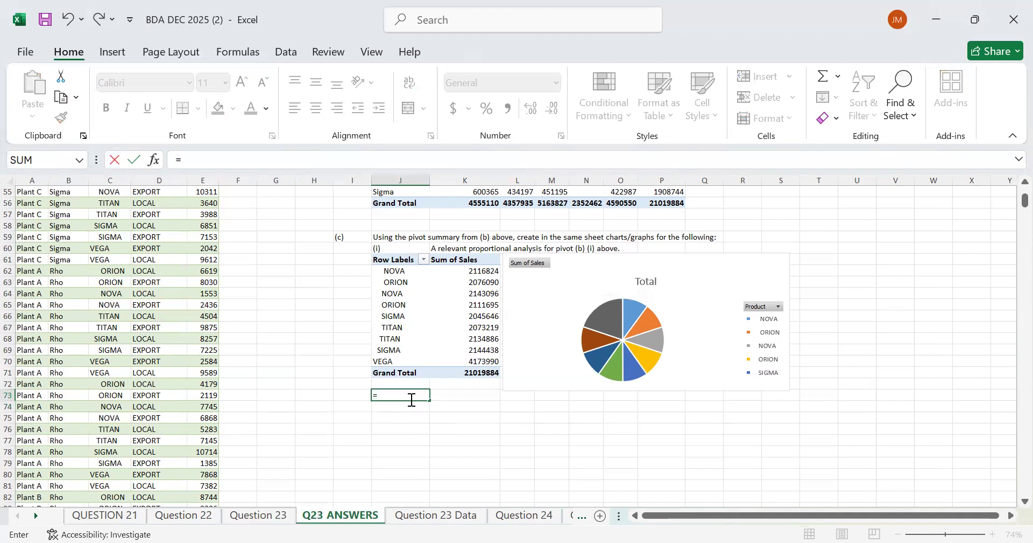
pyautogui.click(280, 516)
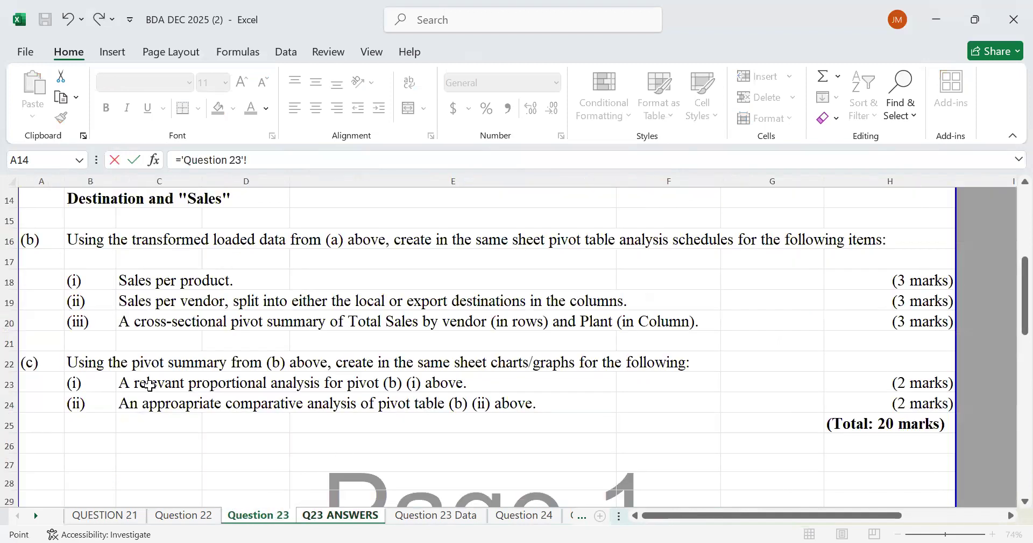
pyautogui.click(99, 405)
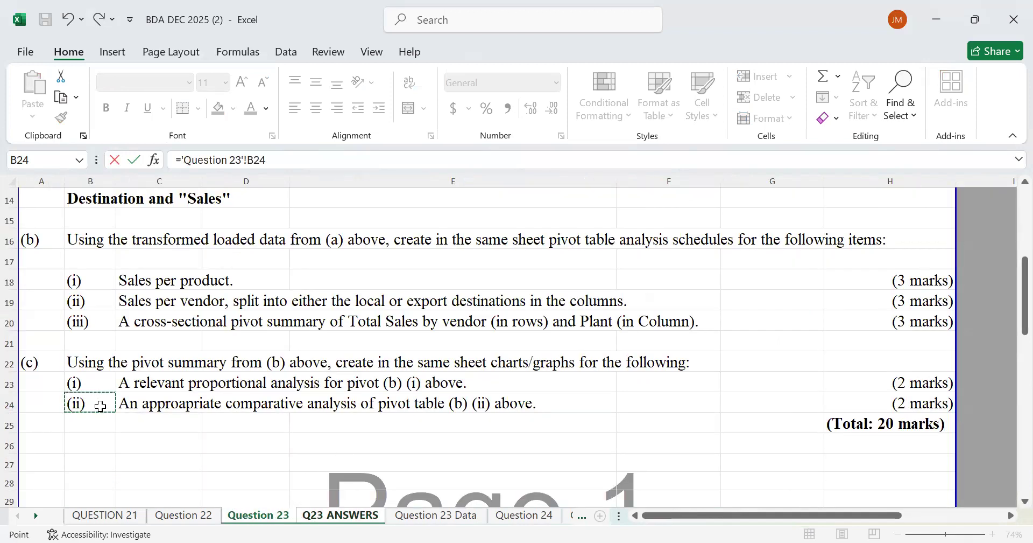
pyautogui.press('Return')
# - Link cell K73 to the comparative analysis item text in C24 of the Question 23 sheet
pyautogui.click(447, 397)
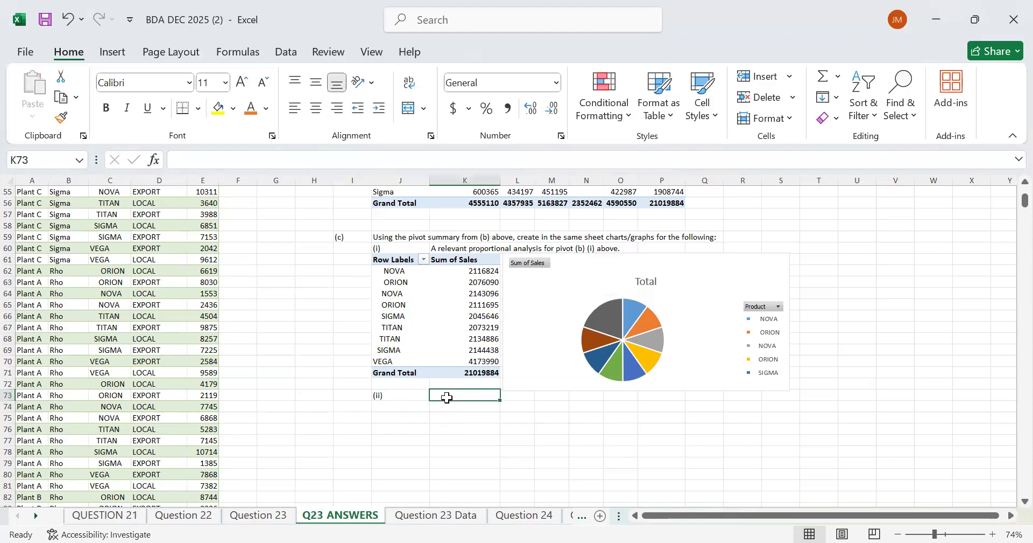
pyautogui.write('=')
pyautogui.click(273, 516)
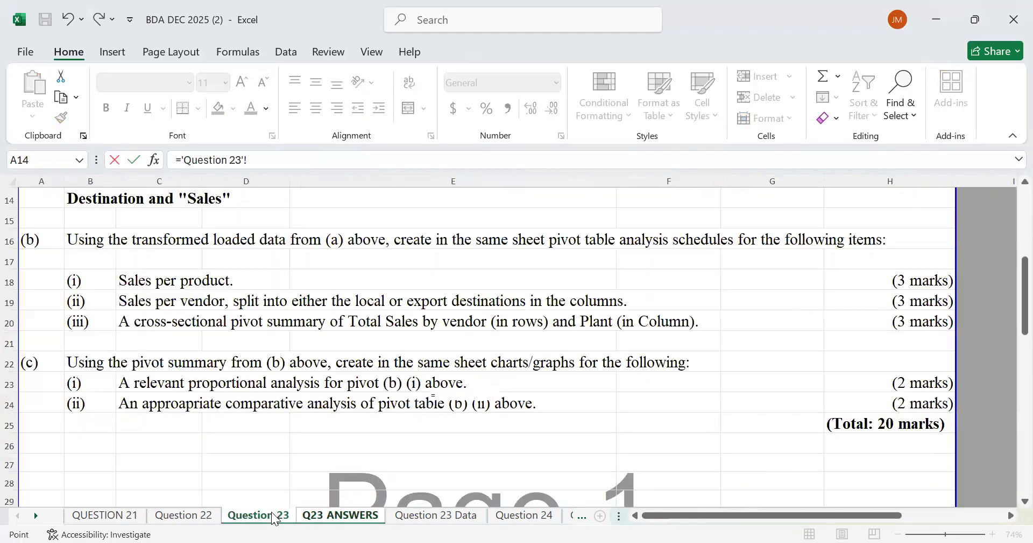
pyautogui.click(139, 405)
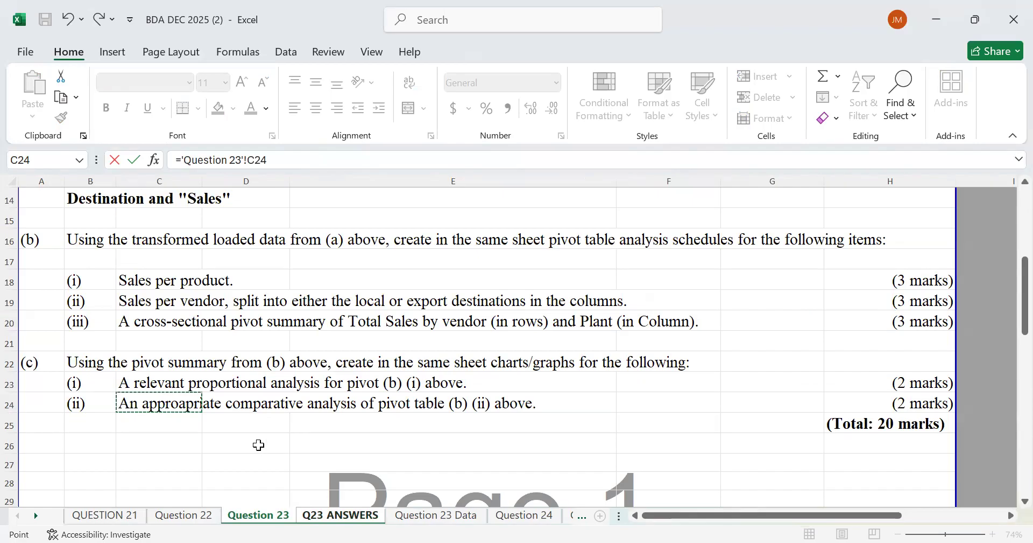
pyautogui.press('Return')
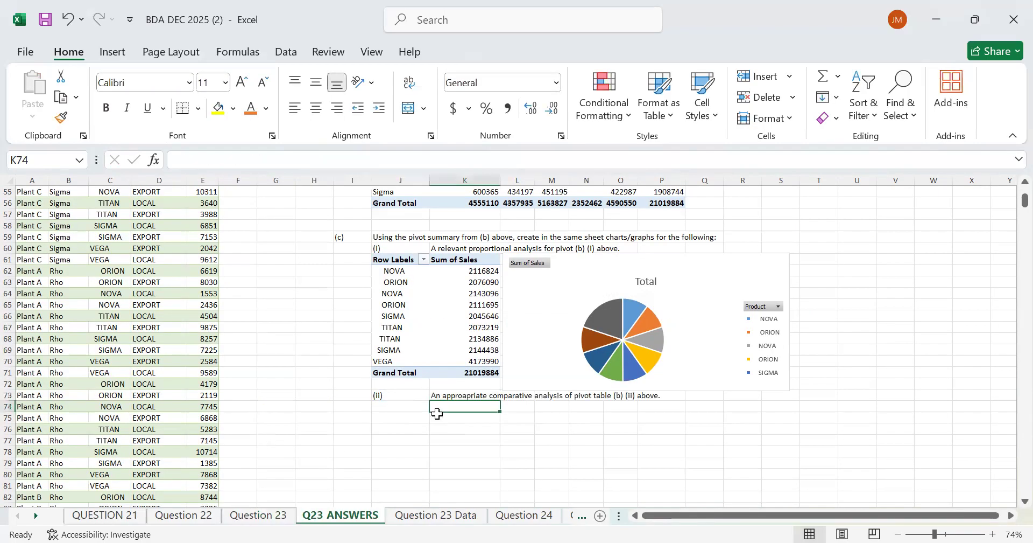
# - Copy the part (b)(ii) vendor and destination sales pivot table from J18:K43 and paste it at J74 under part (c)(ii)
pyautogui.scroll(-1, 450, 409)
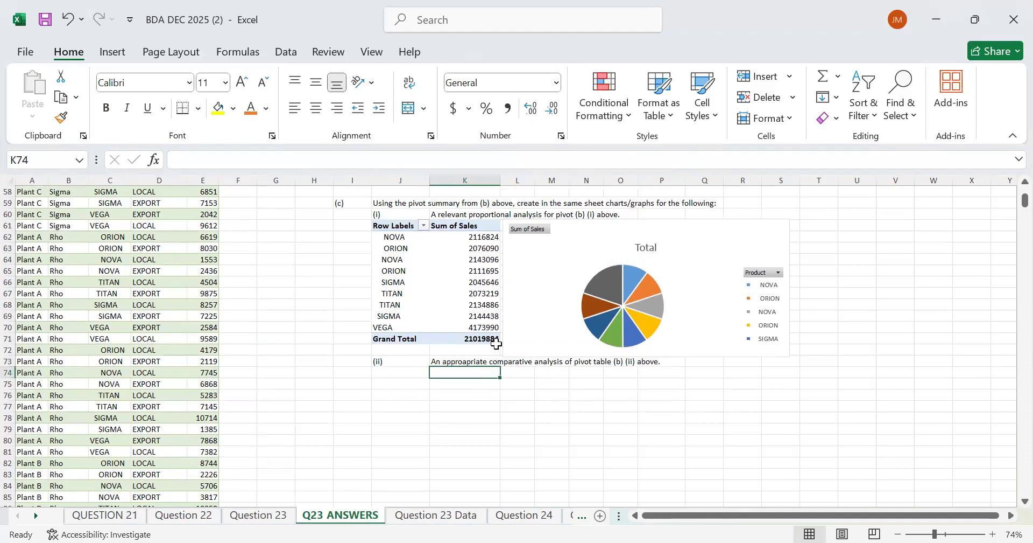
pyautogui.scroll(3, 578, 331)
pyautogui.scroll(-2, 577, 405)
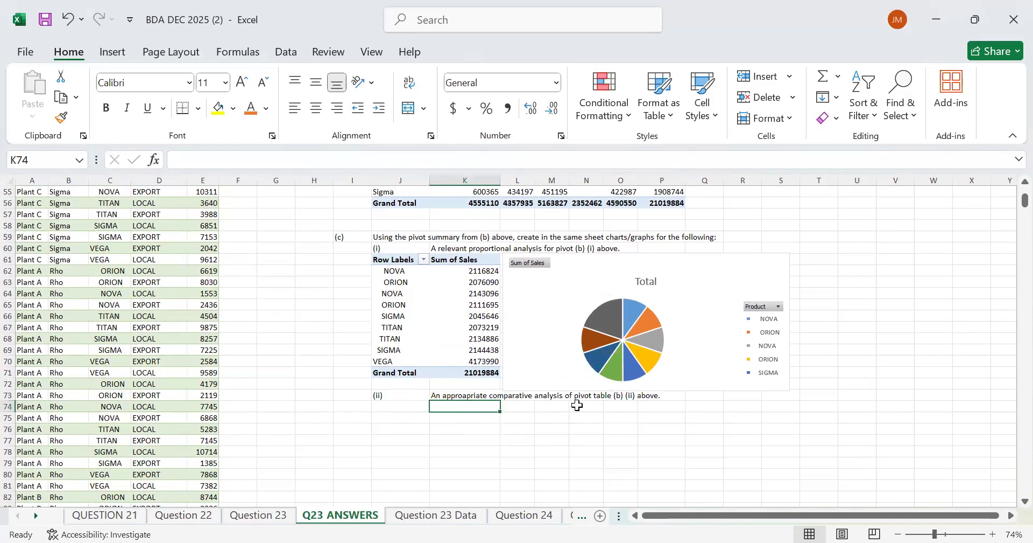
pyautogui.scroll(11, 558, 348)
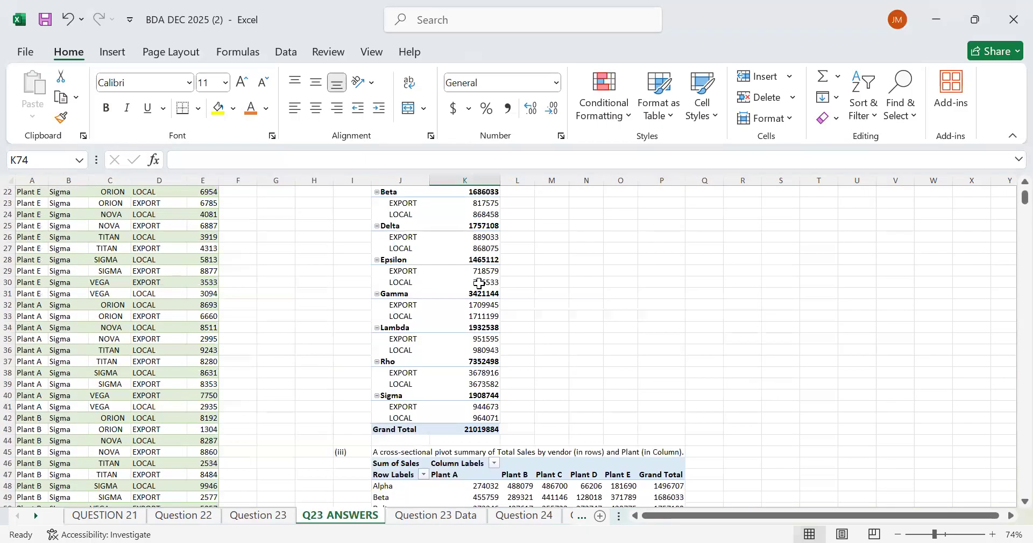
pyautogui.scroll(3, 480, 283)
pyautogui.moveTo(378, 247); pyautogui.dragTo(493, 461)
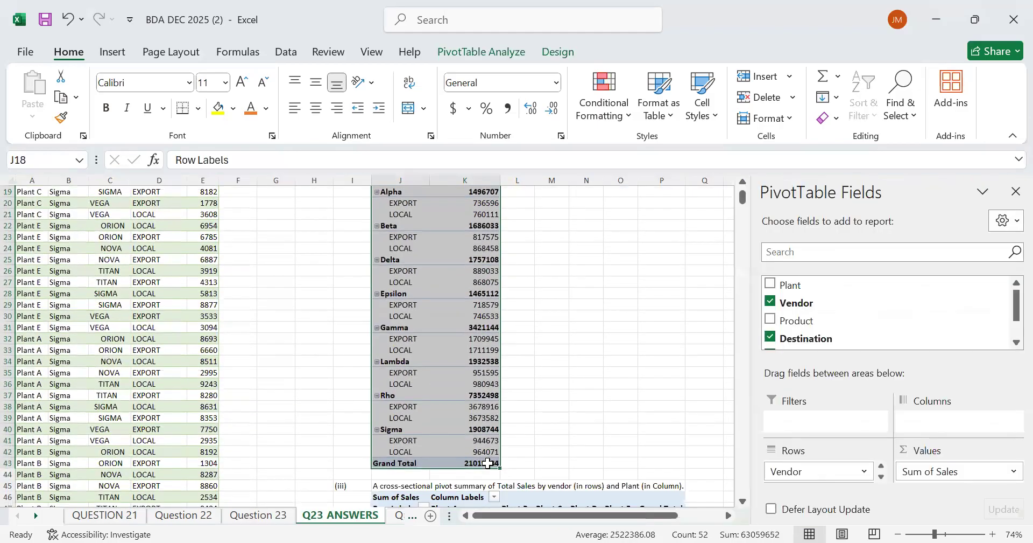
pyautogui.hotkey('ctrl', 'c')
pyautogui.scroll(-14, 513, 472)
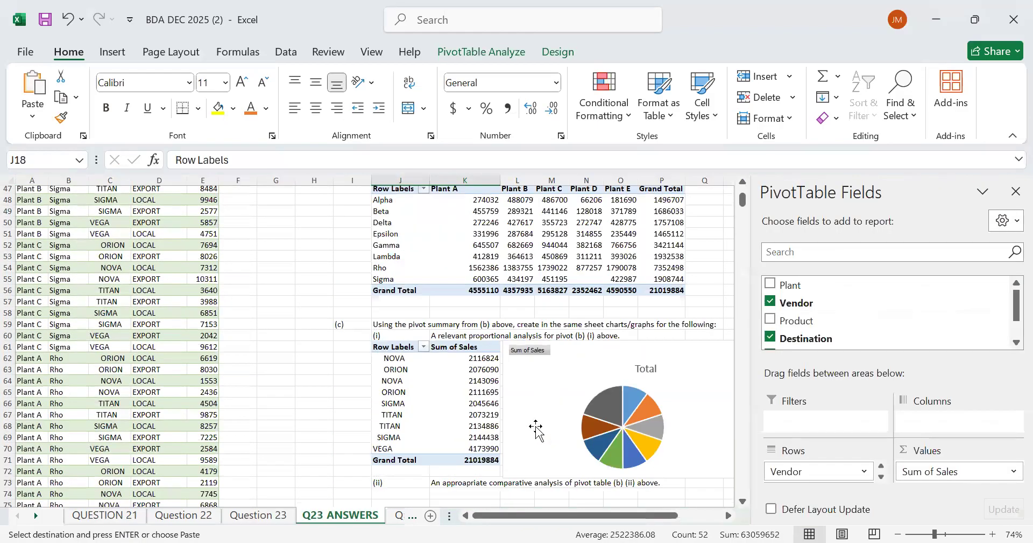
pyautogui.click(413, 341)
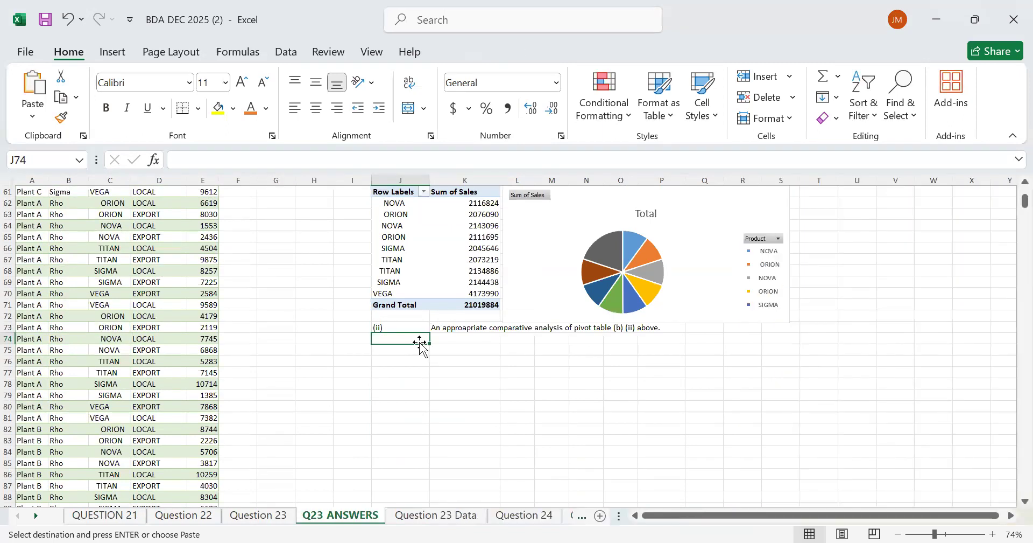
pyautogui.press('Return')
# - Insert a clustered column PivotChart from the copied vendor and destination pivot table
pyautogui.scroll(-4, 479, 356)
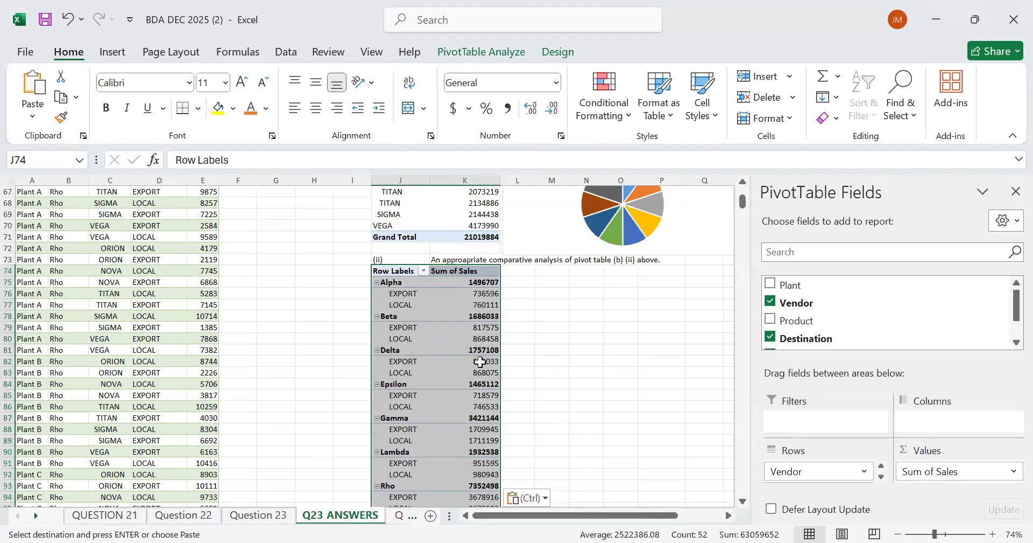
pyautogui.scroll(4, 486, 353)
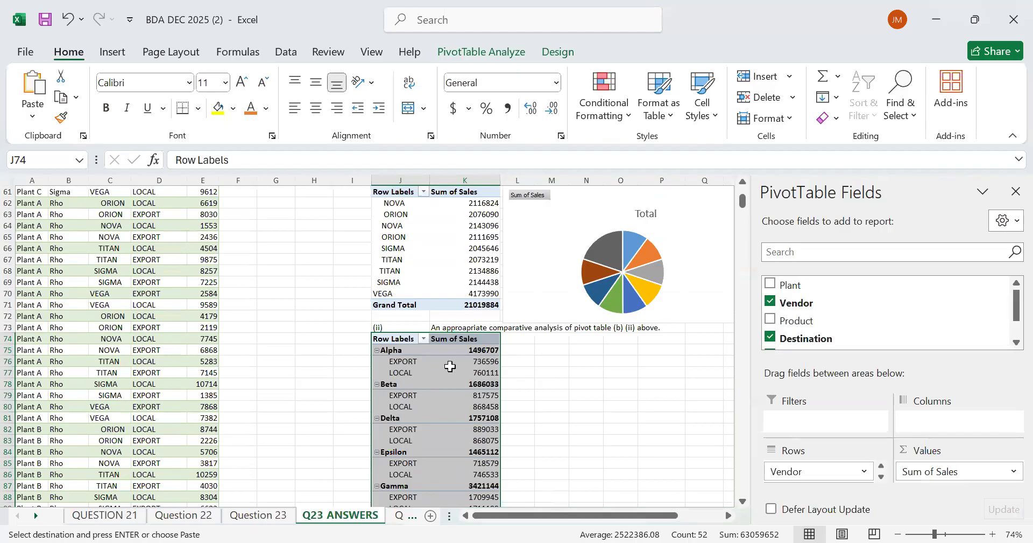
pyautogui.click(109, 50)
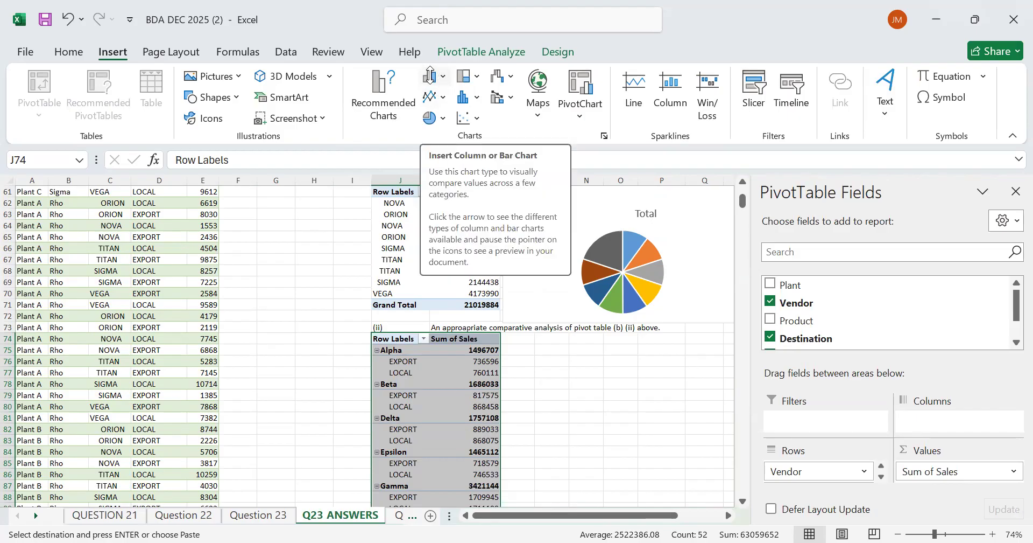
pyautogui.click(402, 109)
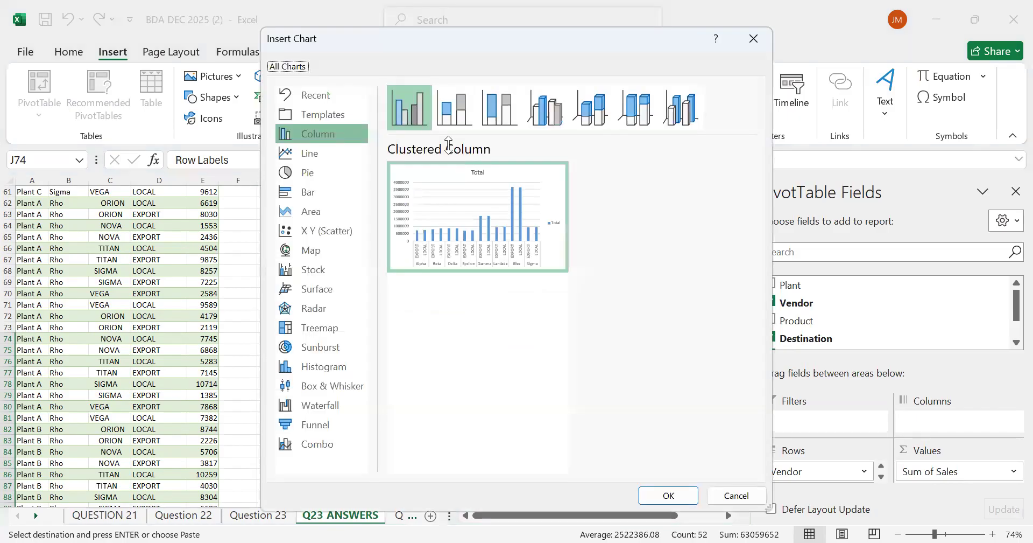
pyautogui.click(422, 125)
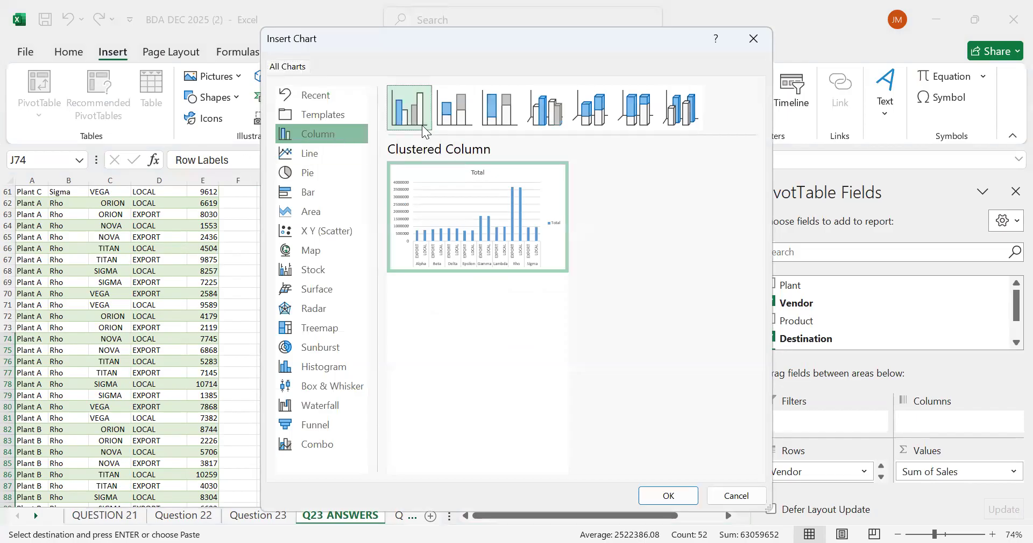
pyautogui.click(454, 116)
pyautogui.click(397, 122)
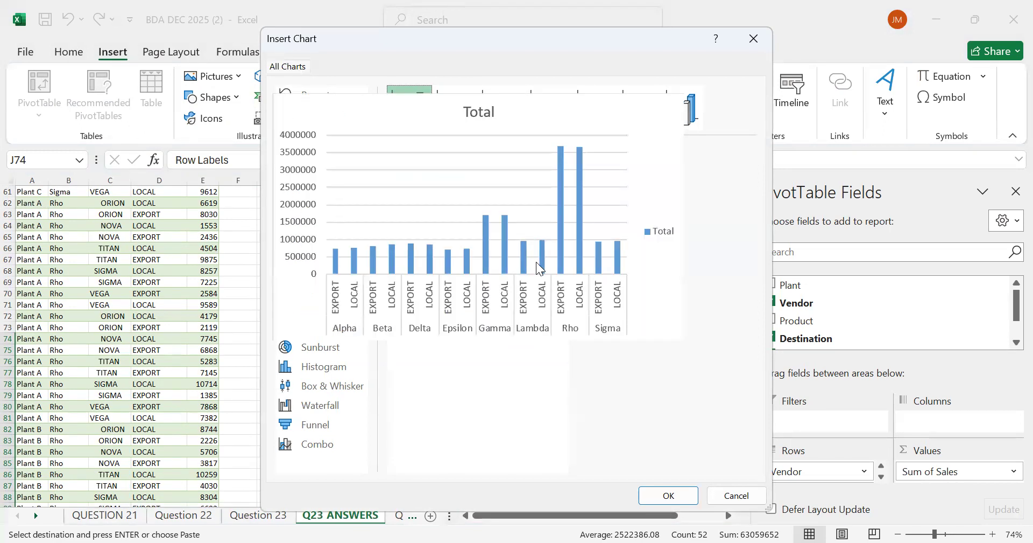
pyautogui.click(671, 502)
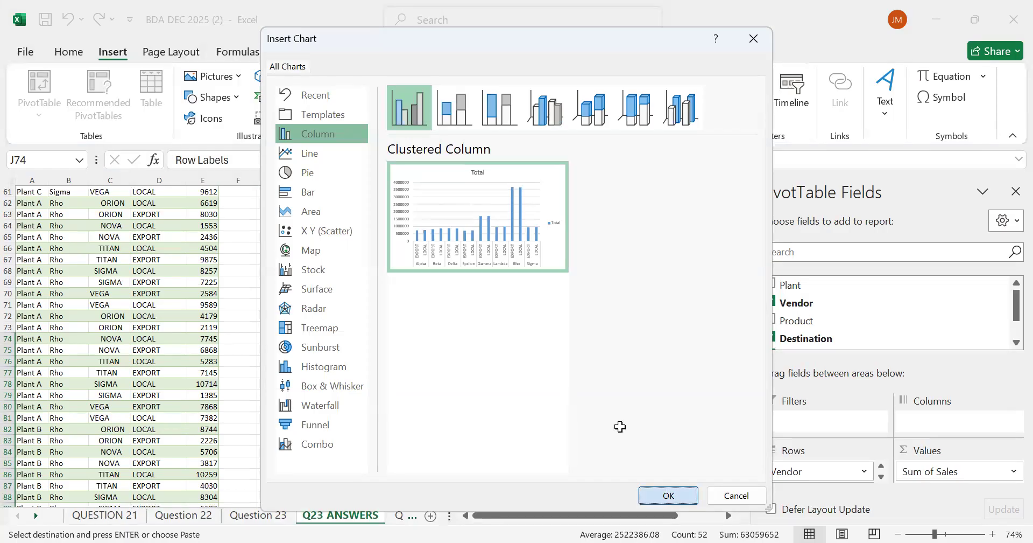
# - Place the column chart directly beside the part (c)(ii) pivot table, starting at row 74 in column L, and deselect it
pyautogui.moveTo(308, 266); pyautogui.dragTo(581, 339)
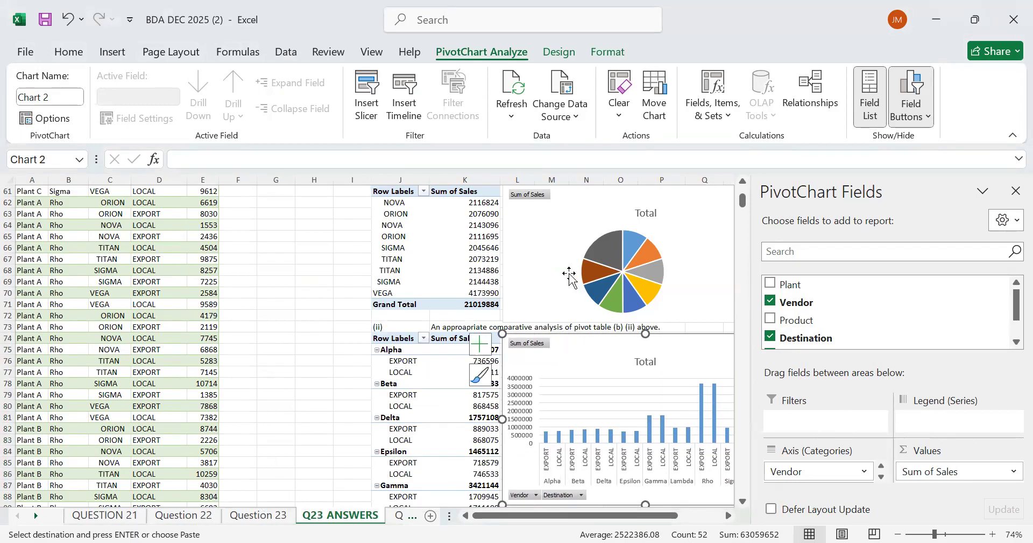
pyautogui.scroll(-4, 572, 276)
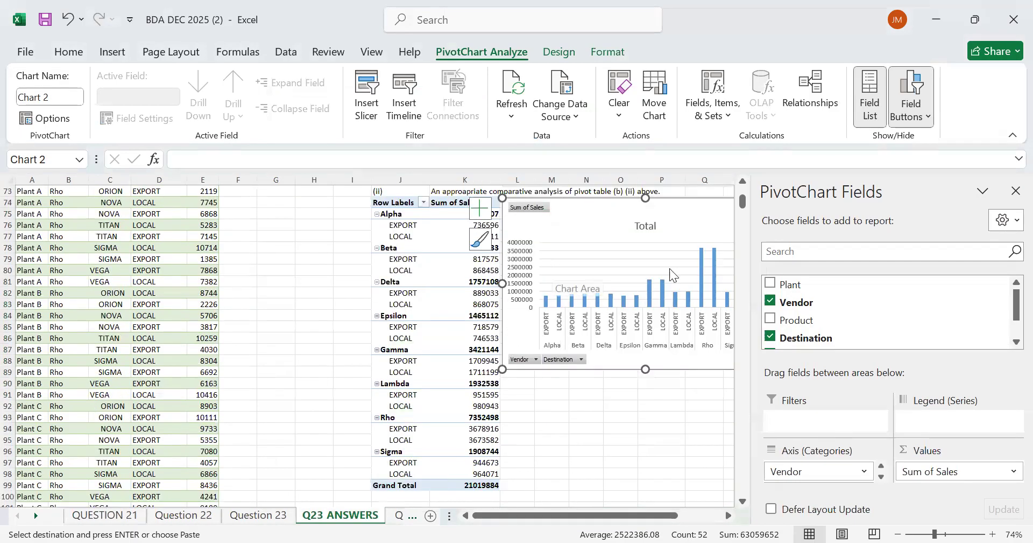
pyautogui.click(315, 428)
# - Look over the part (c) pie and column charts and save the workbook
pyautogui.scroll(-3, 718, 417)
pyautogui.scroll(10, 724, 411)
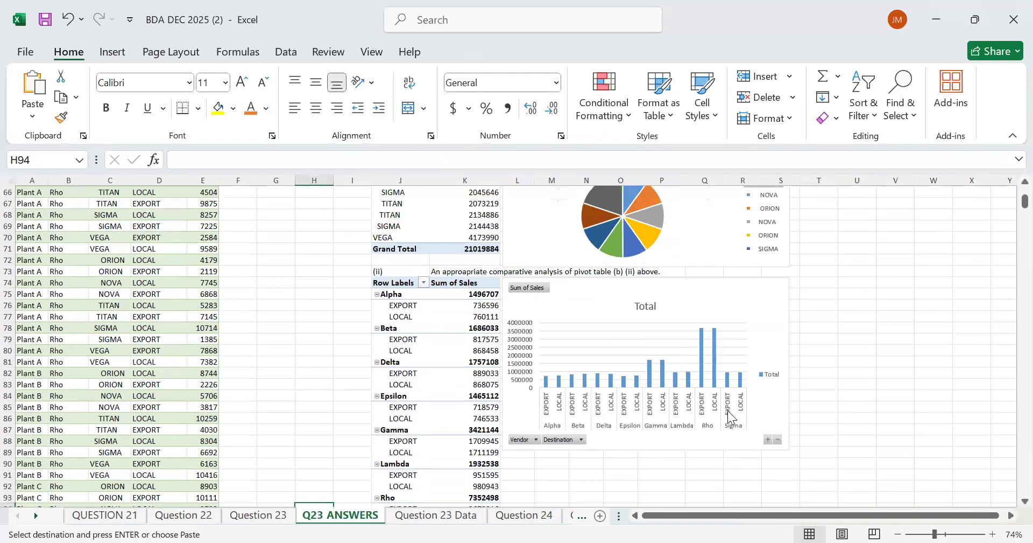
pyautogui.scroll(-1, 881, 398)
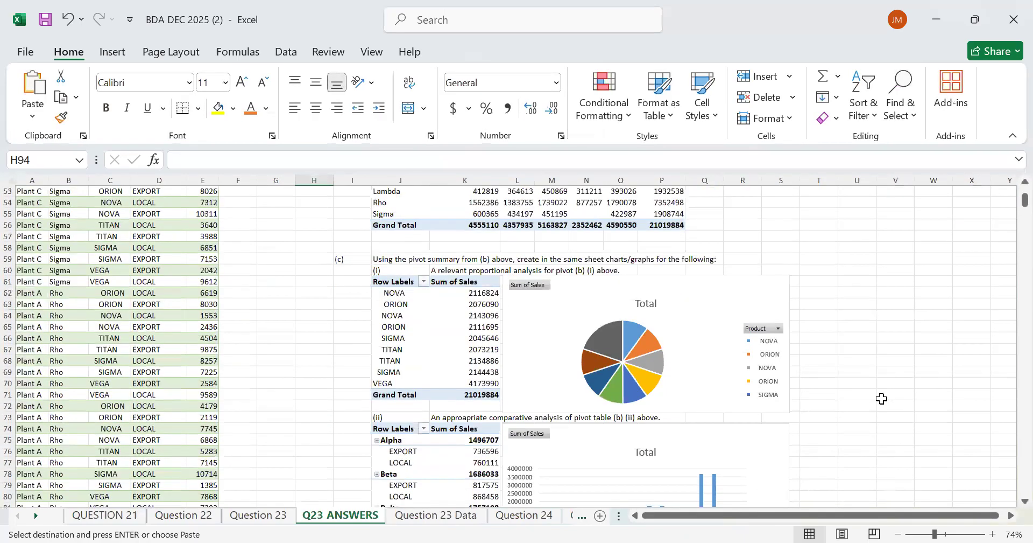
pyautogui.scroll(1, 881, 398)
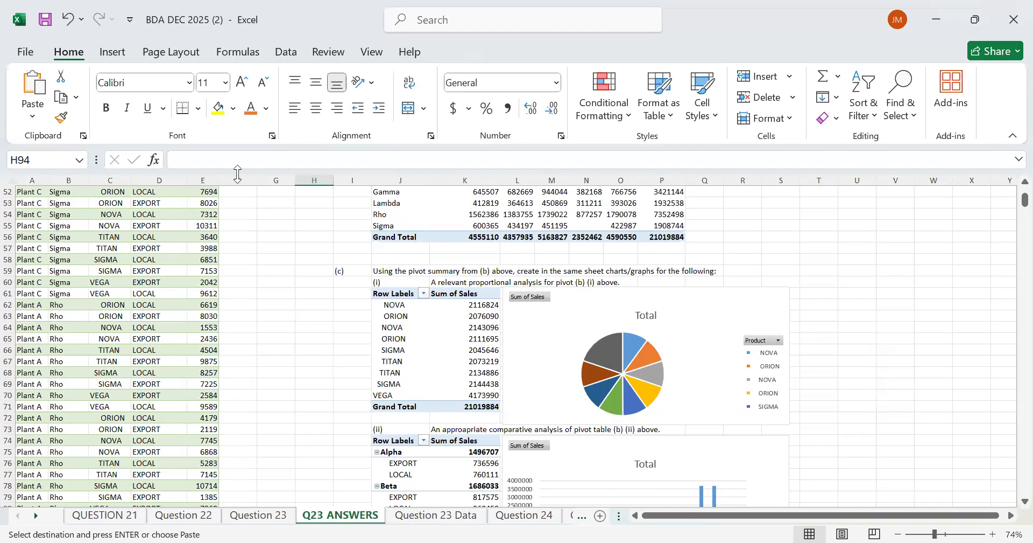
pyautogui.click(46, 24)
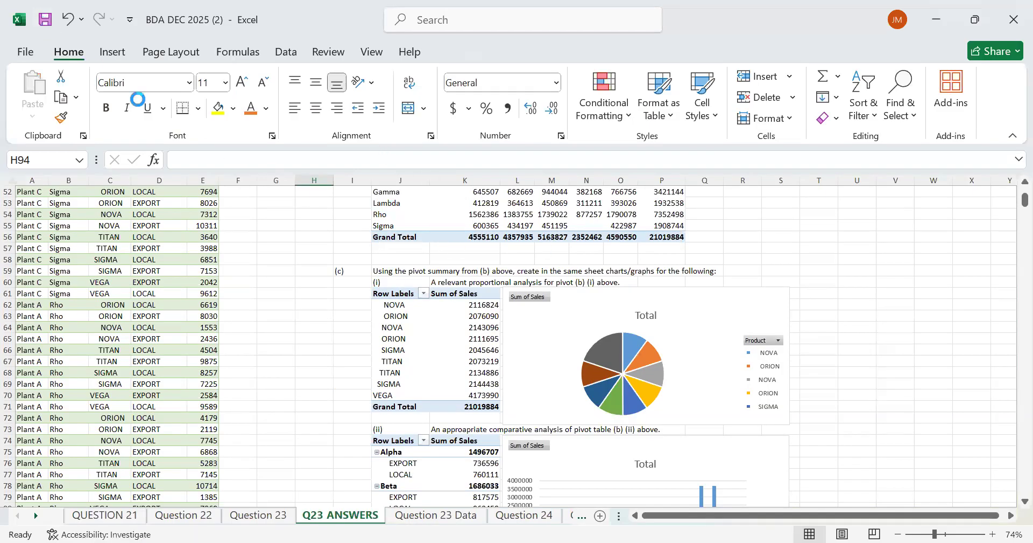
# - Check the Q23 ANSWERS pivot tables and charts against the part (b) and (c) requirements on the Question 23 sheet
pyautogui.scroll(-1, 463, 269)
pyautogui.scroll(-2, 464, 269)
pyautogui.scroll(5, 468, 271)
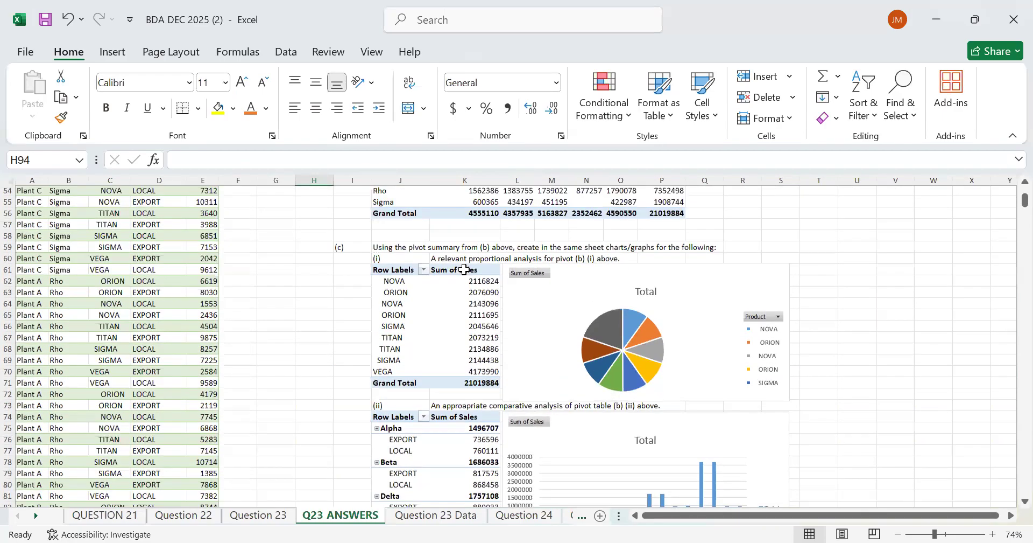
pyautogui.scroll(5, 471, 272)
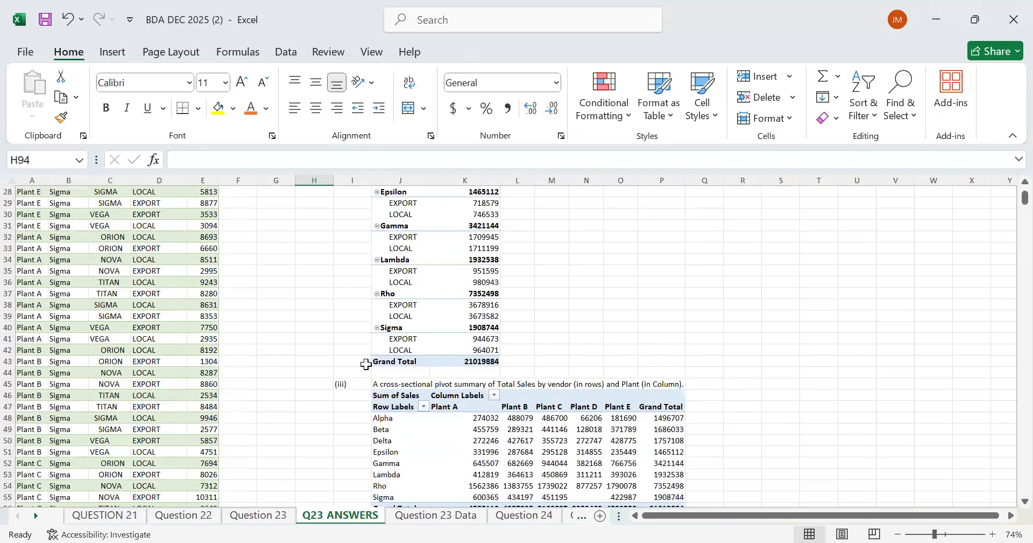
pyautogui.click(274, 517)
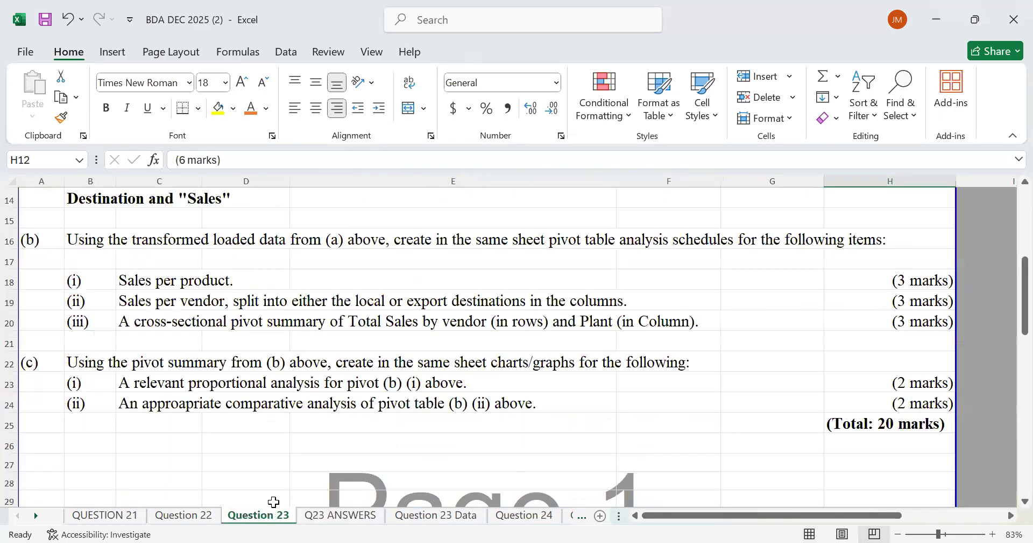
pyautogui.scroll(2, 313, 354)
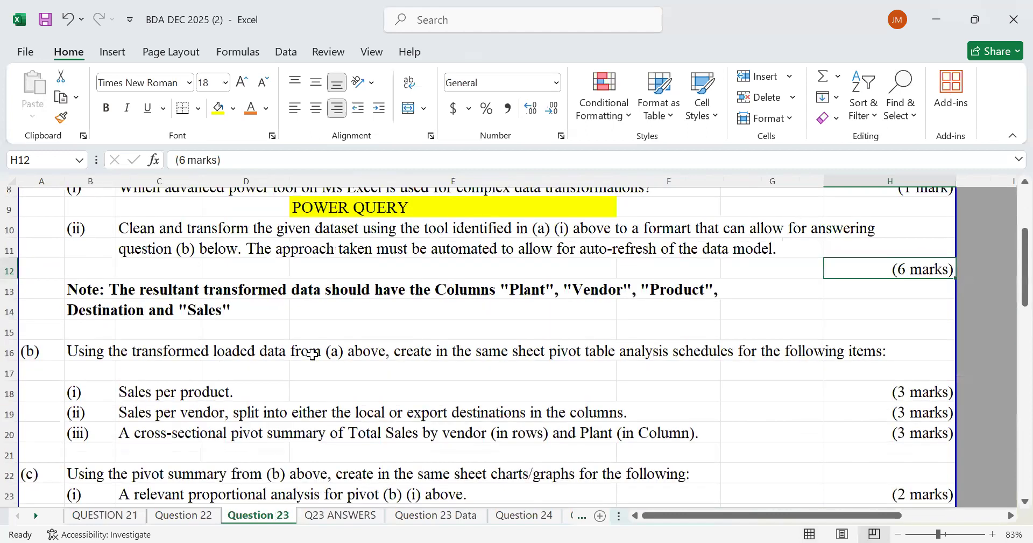
pyautogui.scroll(-4, 455, 366)
pyautogui.scroll(3, 455, 364)
pyautogui.scroll(-2, 454, 364)
pyautogui.scroll(2, 592, 383)
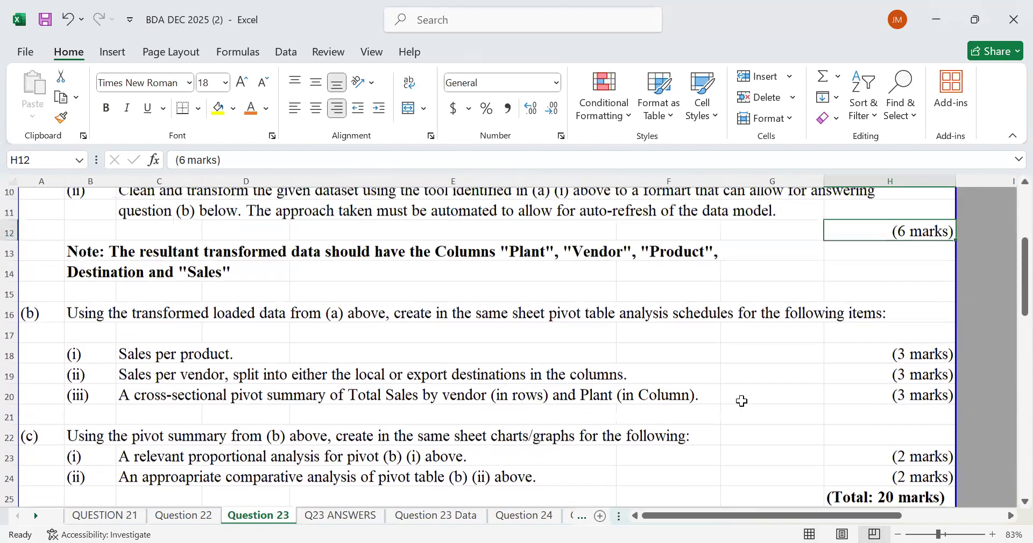
pyautogui.click(352, 517)
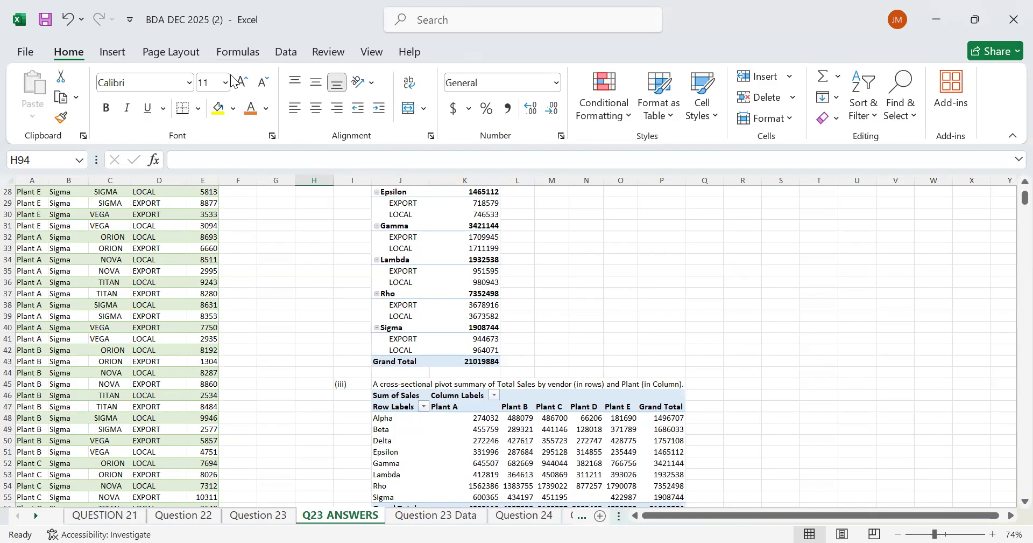
pyautogui.hotkey('alt', 'Tab')
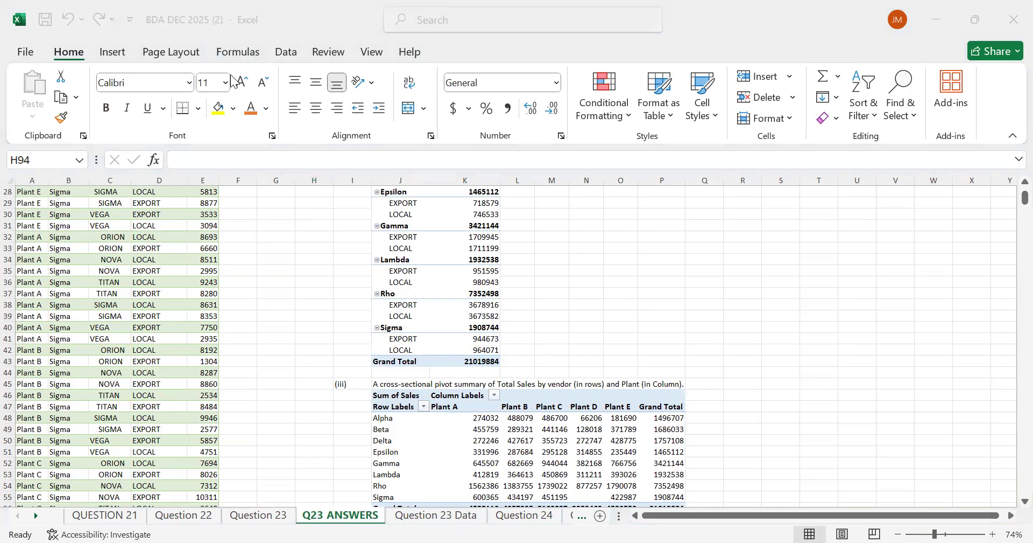